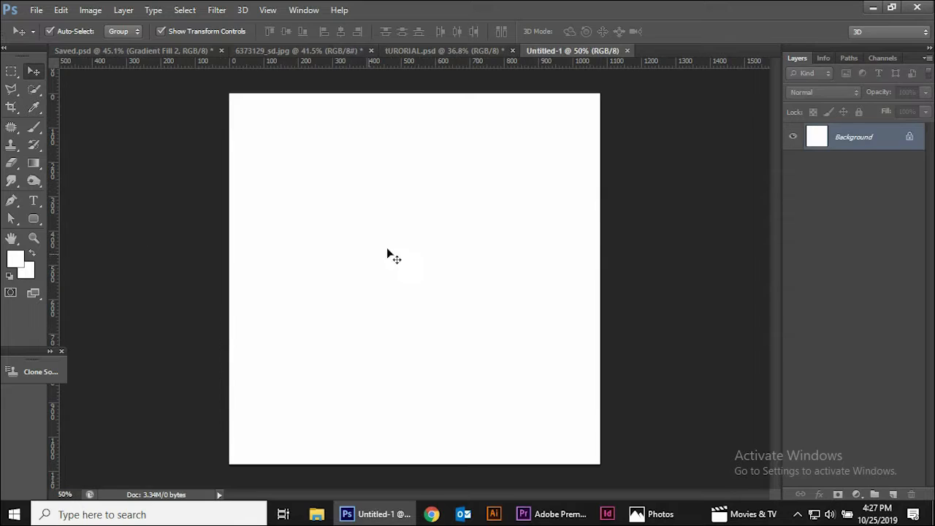
Bring the camera from 6373129_sd.jpg into the Untitled-1 document, scale it to about 39% and position it near the canvas centre.
left_click(293, 51)
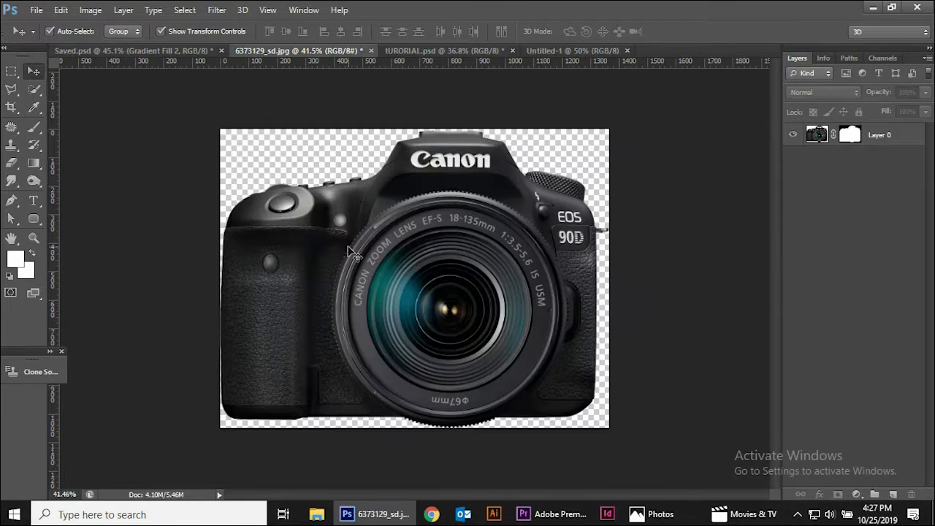
left_click_drag(430, 252, 466, 246)
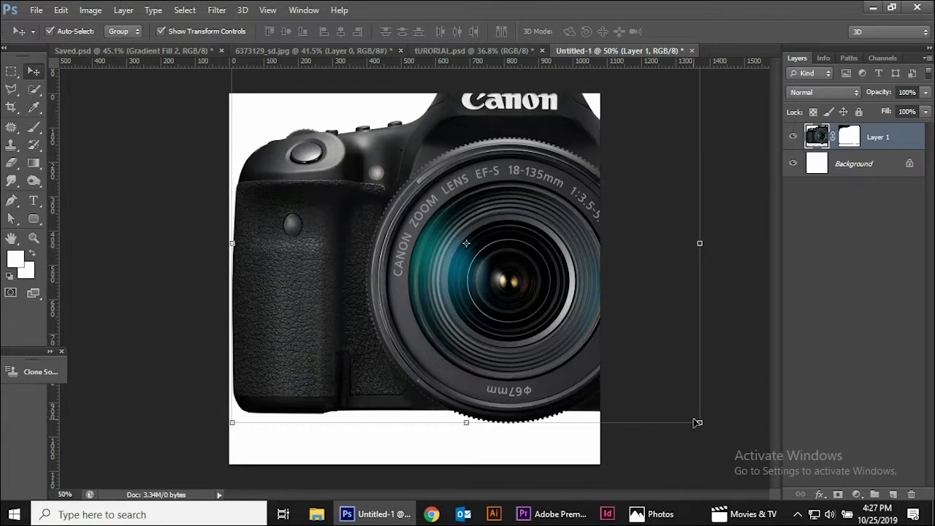
left_click_drag(695, 419, 505, 350)
left_click_drag(462, 325, 473, 325)
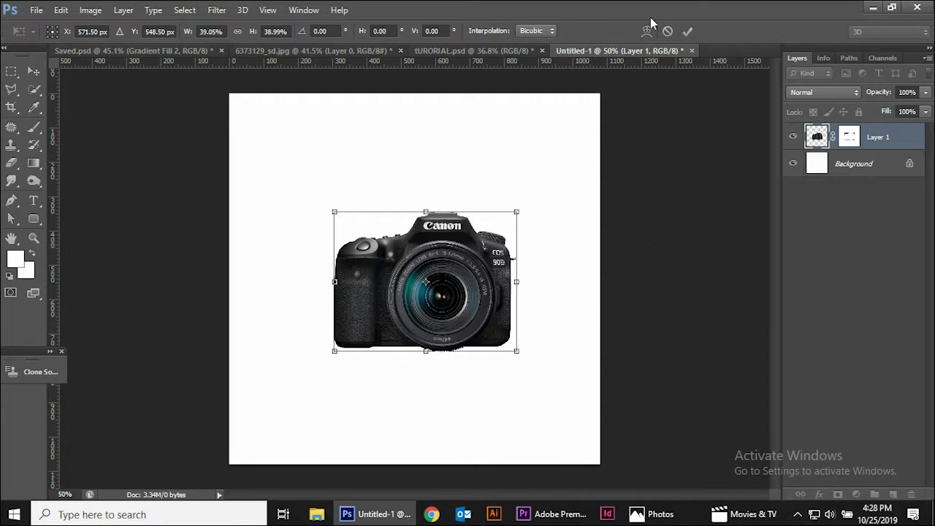
left_click(688, 32)
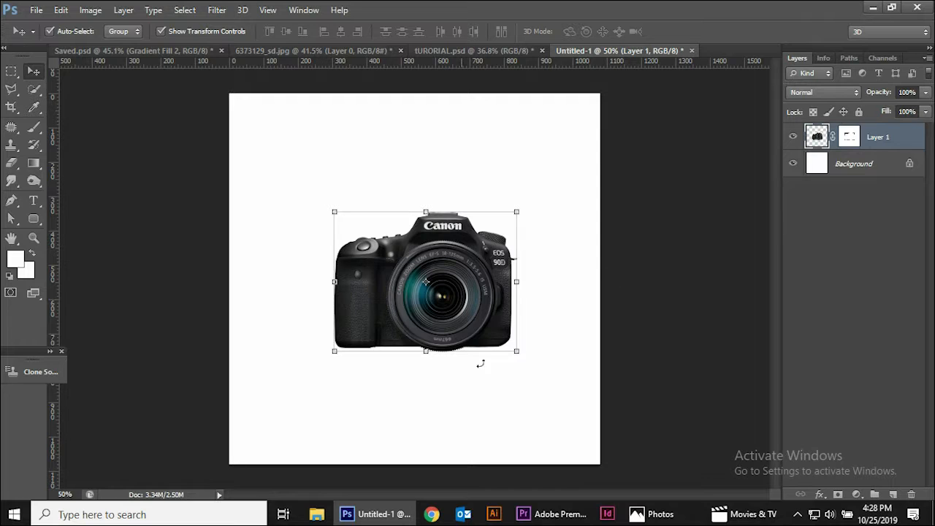
Add a black Solid Color fill layer and place it directly beneath the camera layer.
left_click(857, 495)
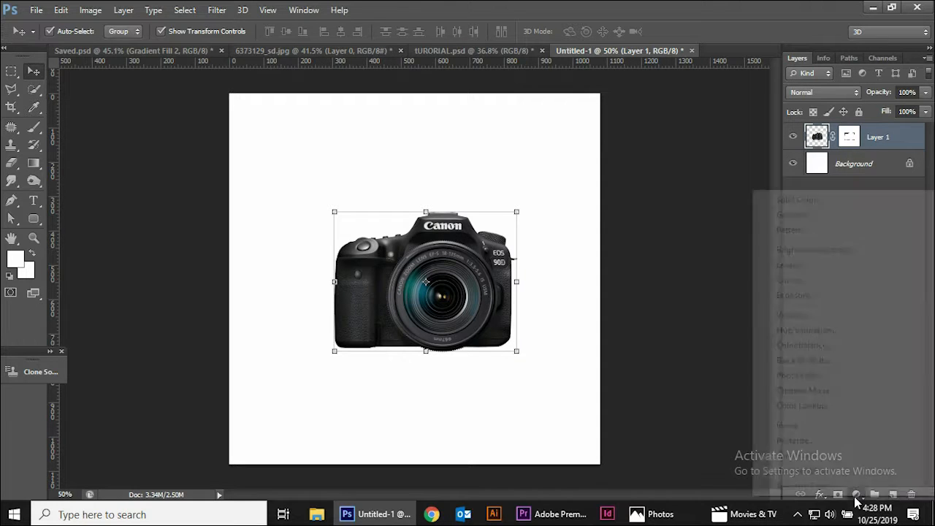
left_click(803, 200)
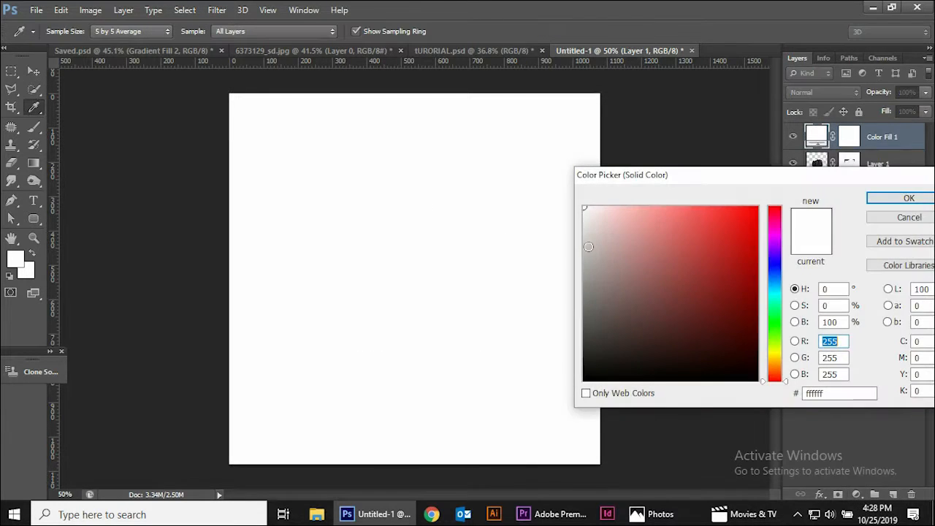
left_click_drag(610, 340, 559, 455)
left_click_drag(700, 179, 620, 152)
left_click(816, 172)
left_click_drag(891, 135, 893, 173)
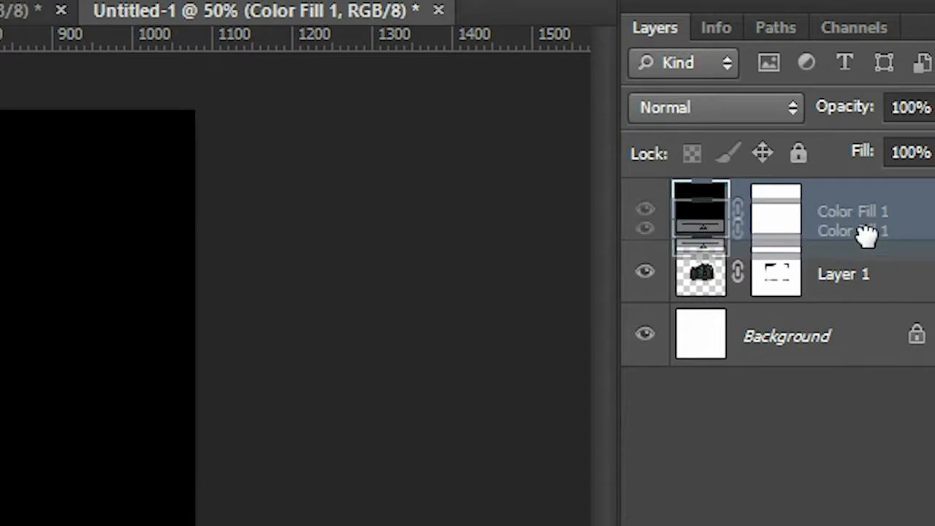
left_click_drag(876, 296, 883, 313)
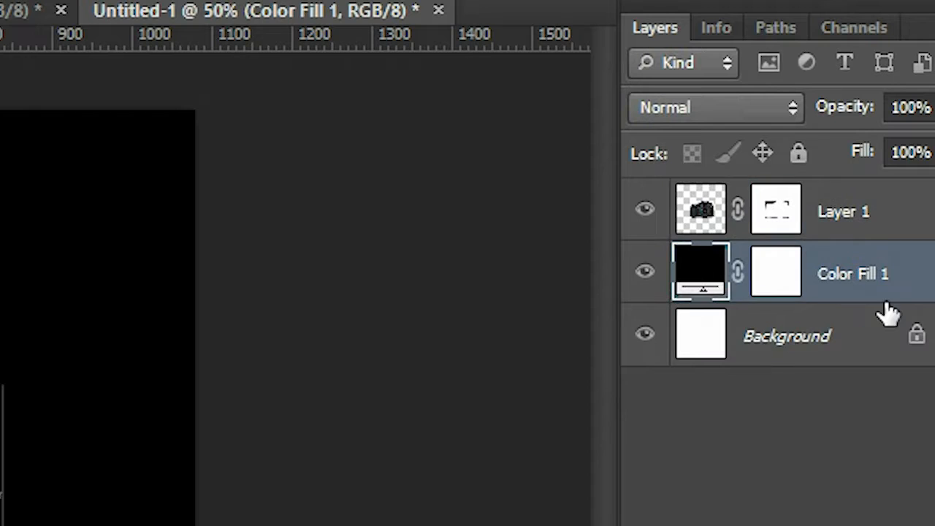
Examine the camera's cutout edges against the black fill, comparing them with the fill hidden and shown.
scroll(421, 344, "up", 7)
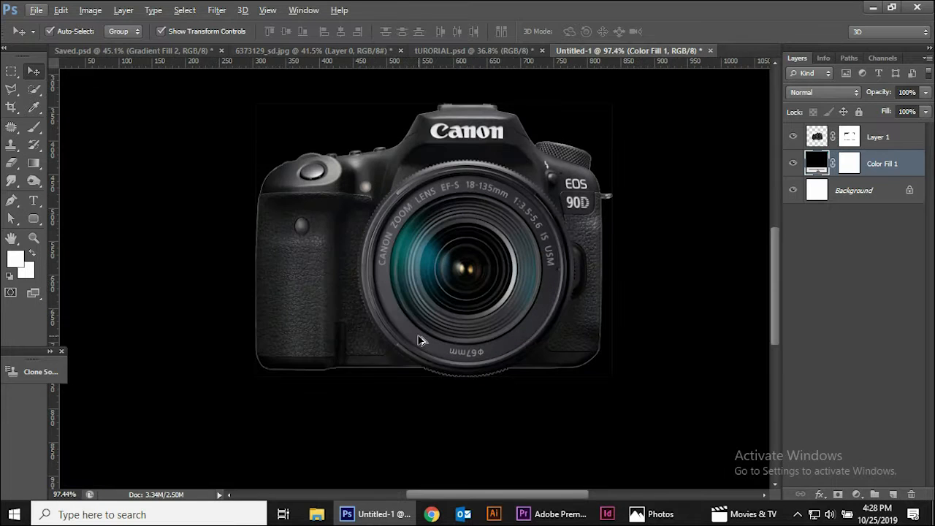
left_click(793, 163)
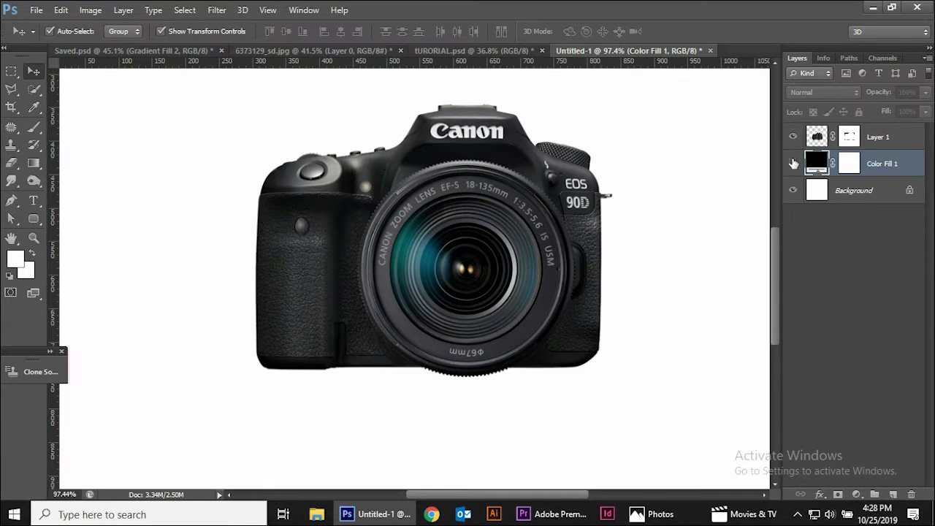
left_click(793, 163)
scroll(629, 334, "up", 9)
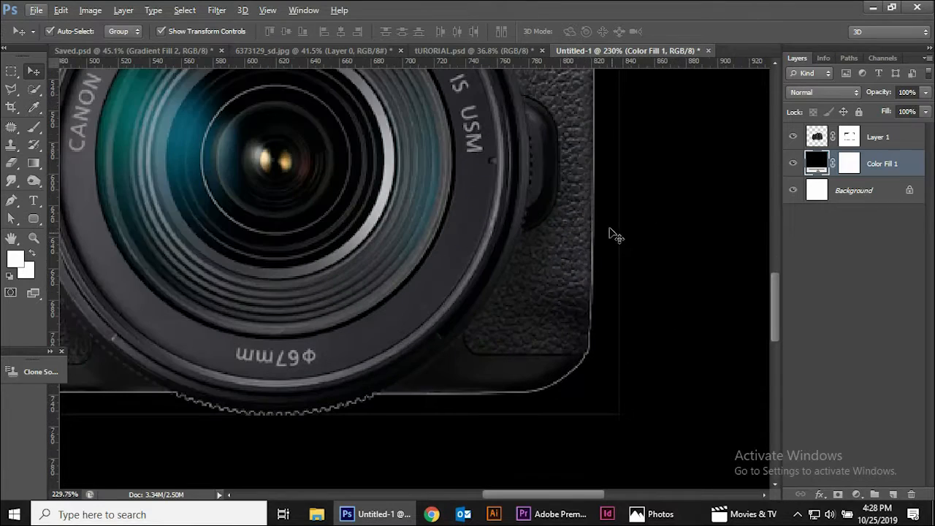
scroll(665, 320, "down", 4)
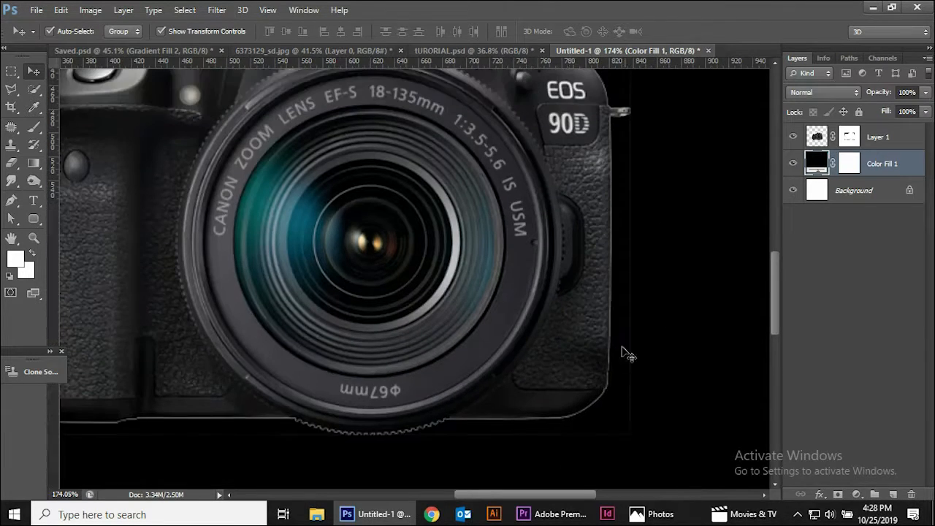
scroll(457, 369, "left", 1)
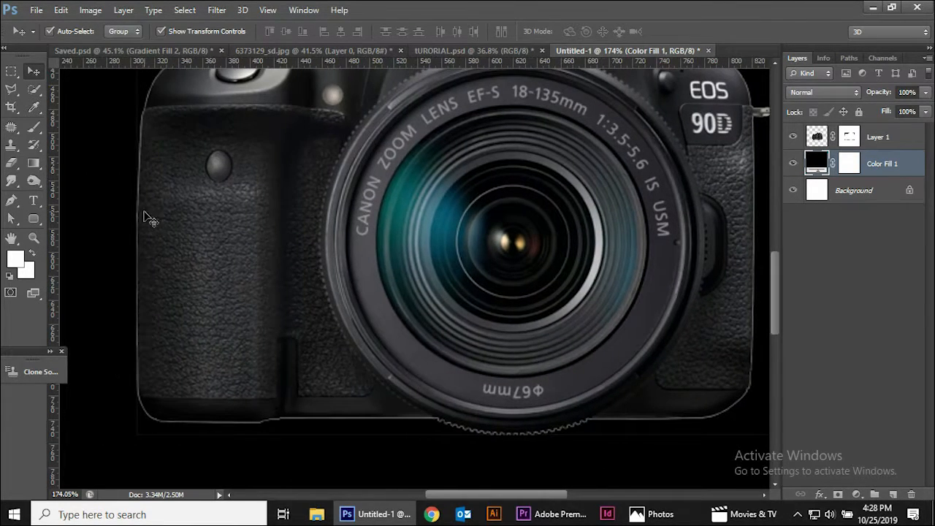
scroll(568, 219, "down", 3)
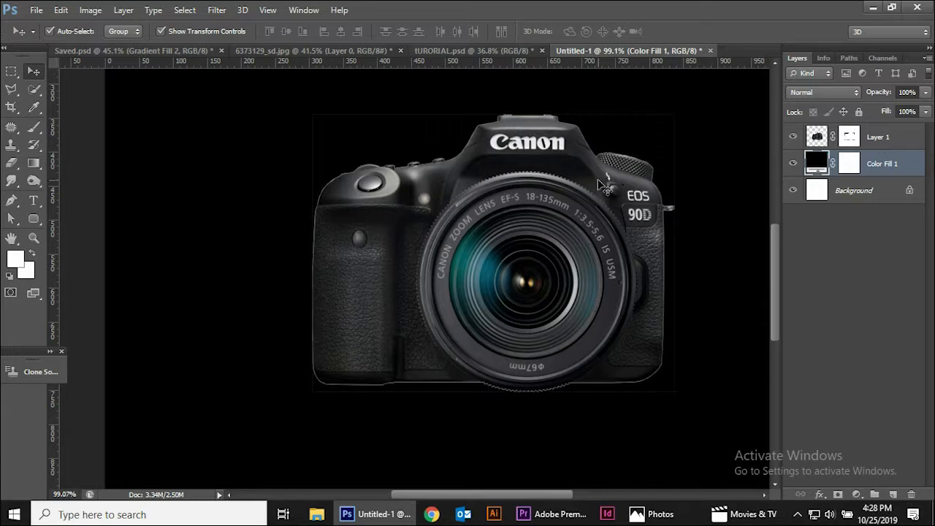
scroll(603, 185, "up", 1)
Apply the camera layer's mask permanently to Layer 1.
left_click(848, 141)
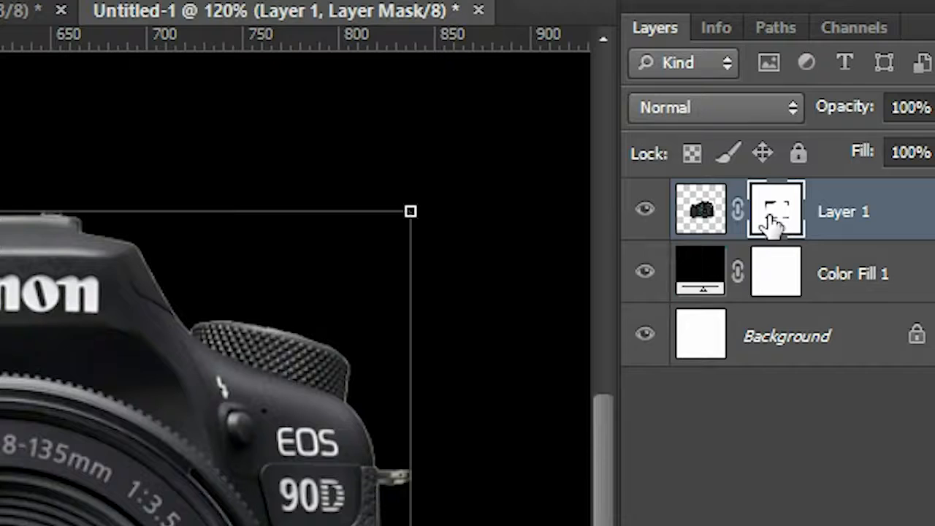
right_click(849, 142)
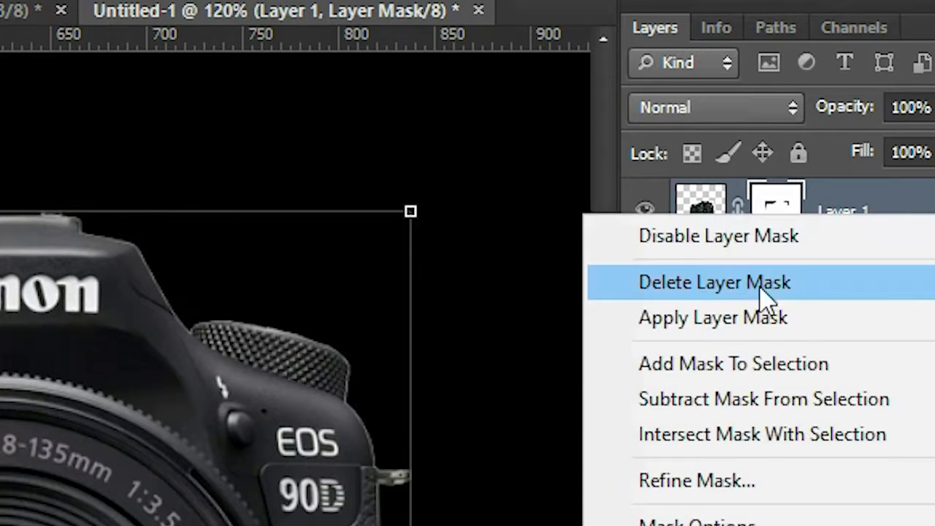
left_click(729, 320)
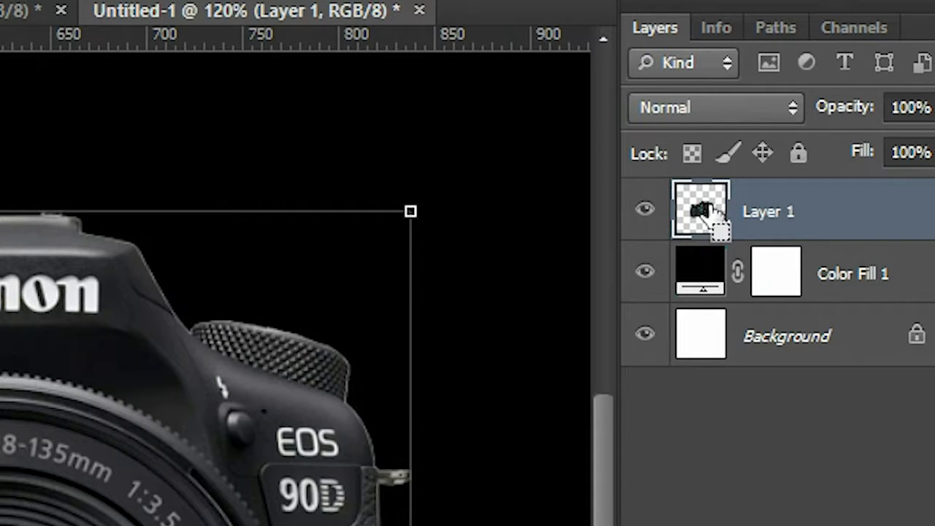
Load the camera layer's outline as a selection and contract it by 1 pixel.
left_click(713, 210, "ctrl")
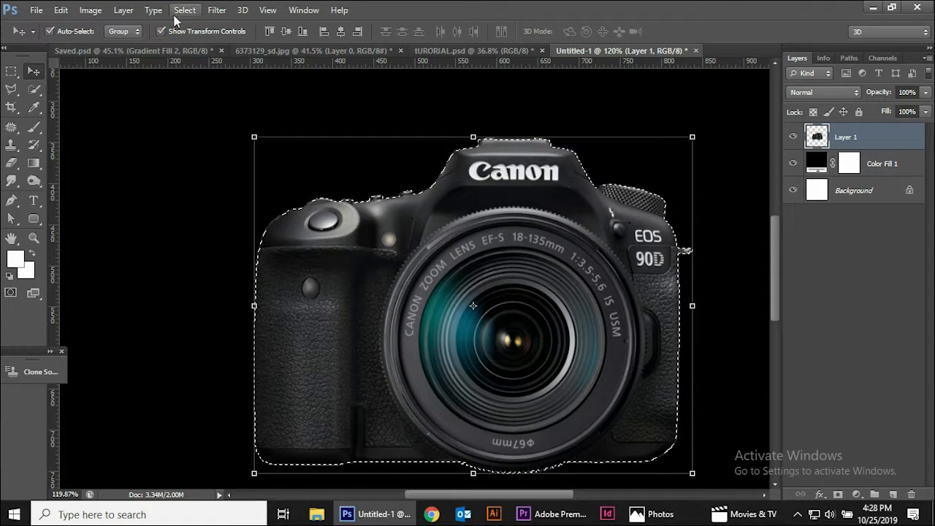
left_click(183, 11)
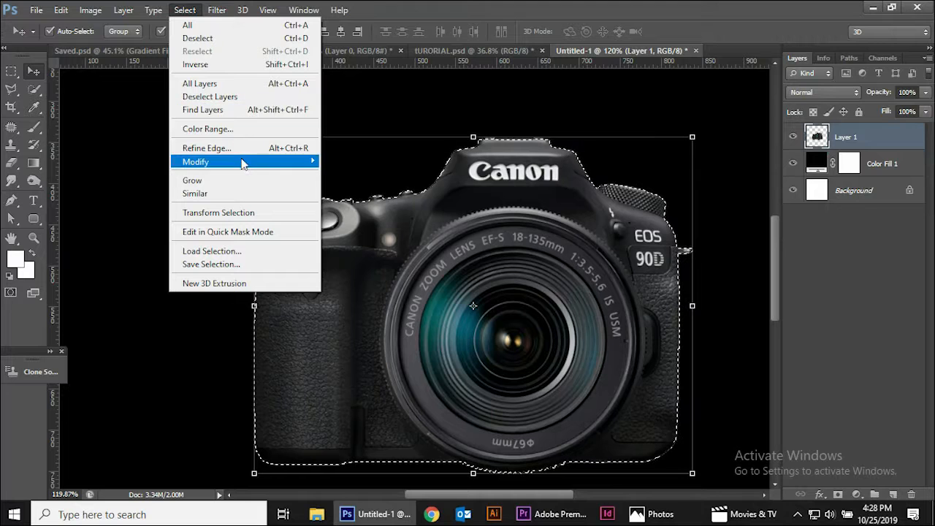
mouse_move(246, 161)
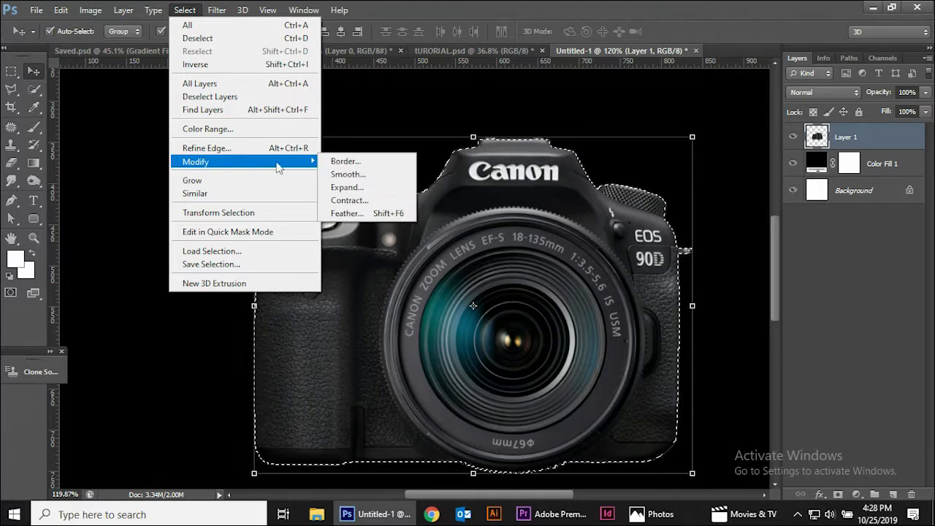
left_click(348, 200)
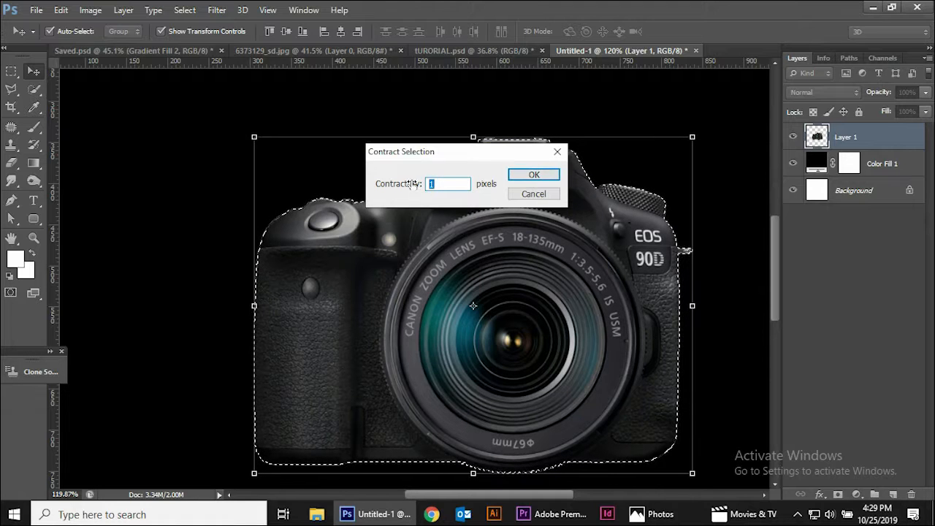
left_click(527, 176)
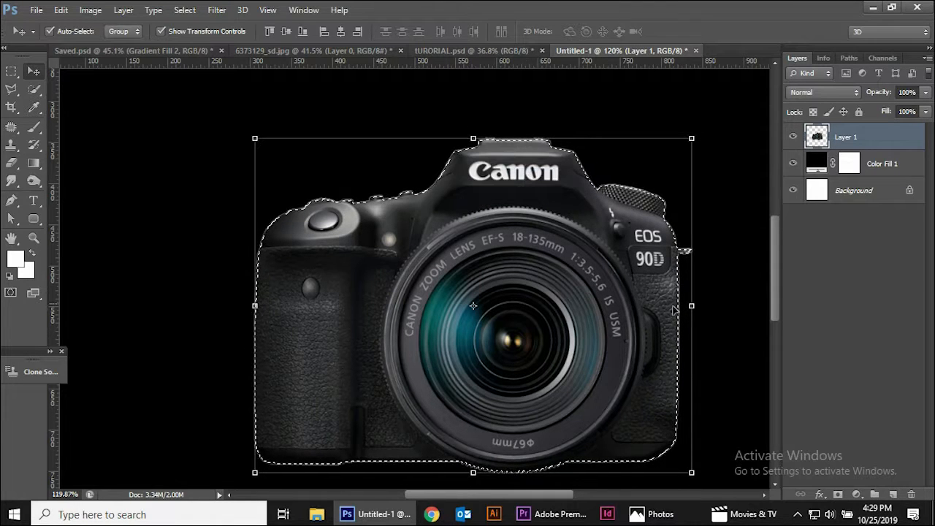
Examine how closely the contracted selection follows the camera's upper edges.
scroll(619, 119, "up", 10)
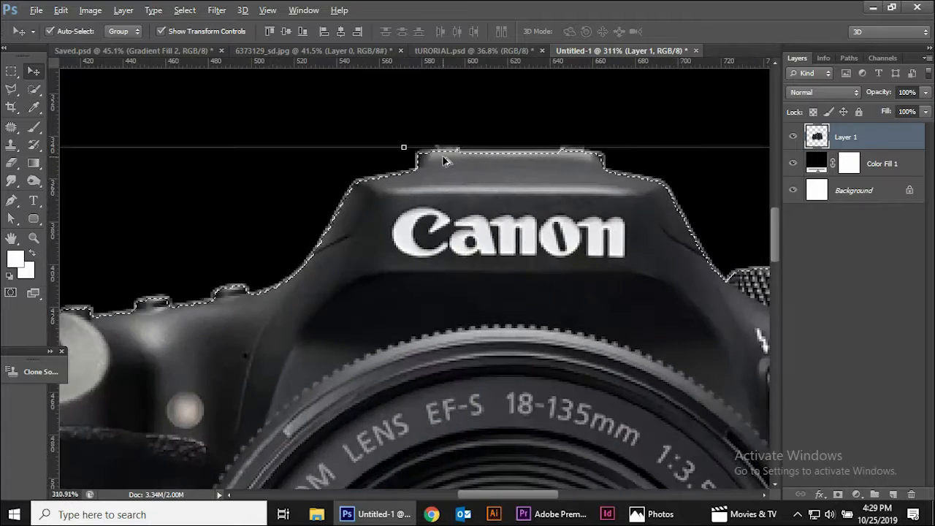
scroll(443, 160, "up", 4)
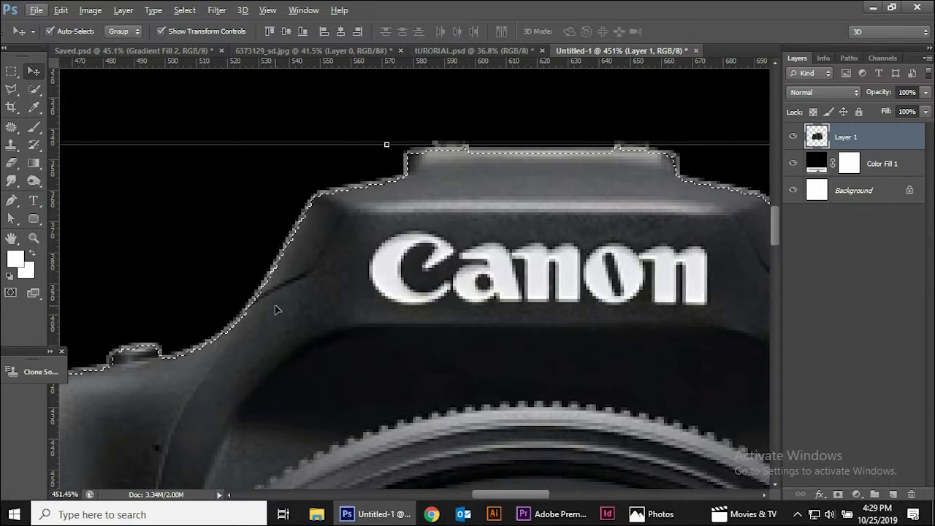
scroll(356, 283, "down", 5)
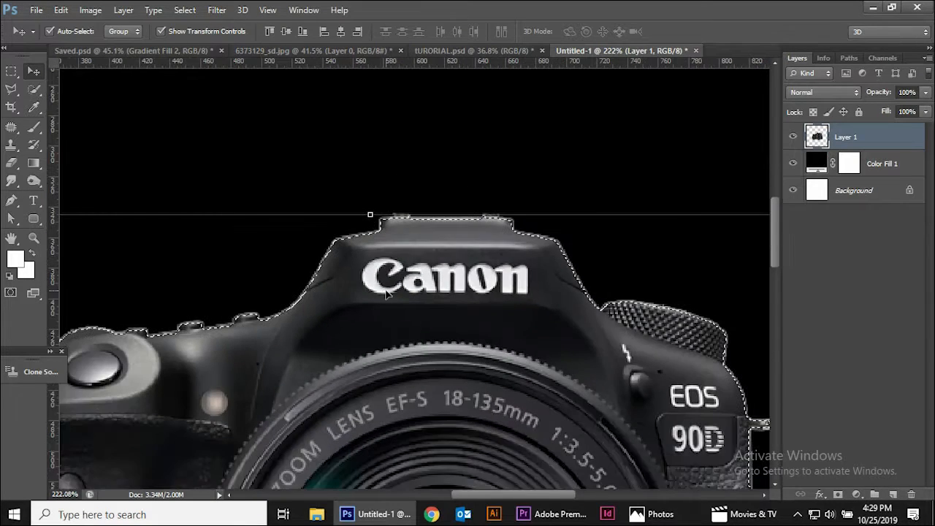
scroll(387, 293, "up", 5)
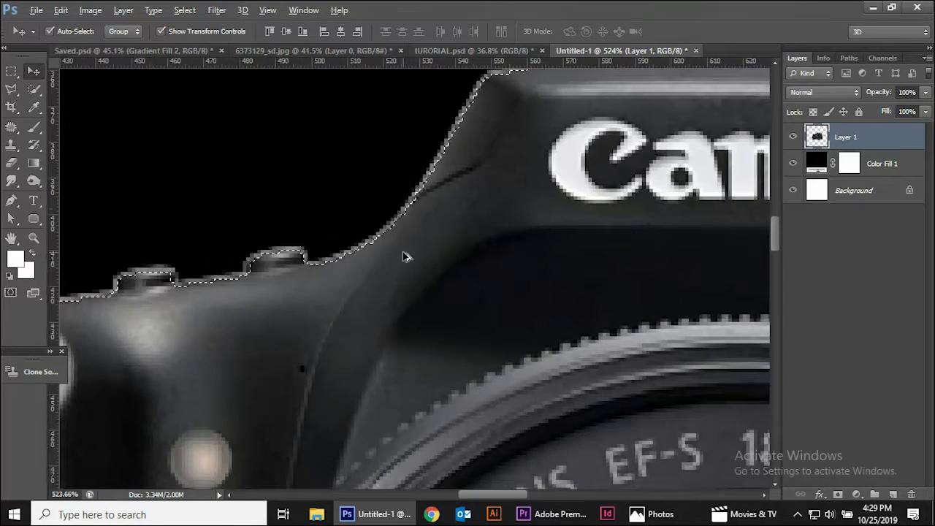
scroll(407, 257, "down", 7)
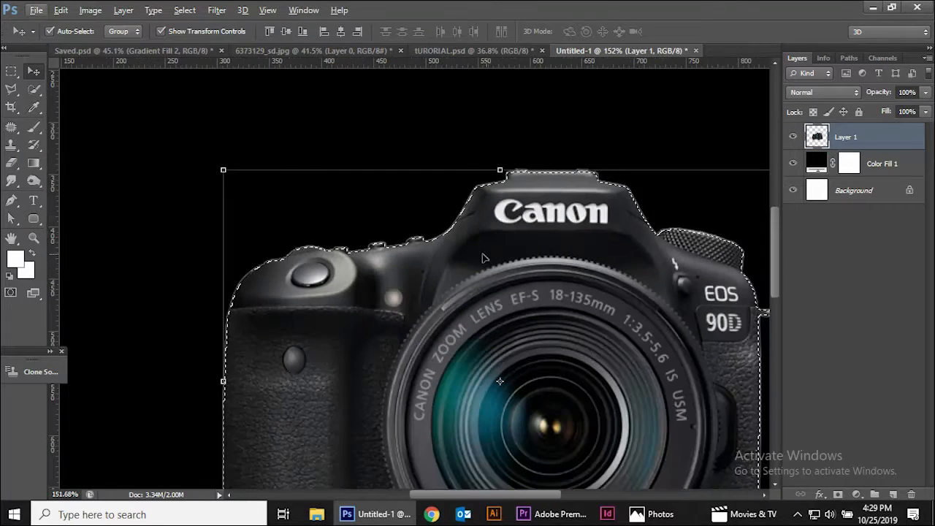
scroll(483, 257, "down", 3)
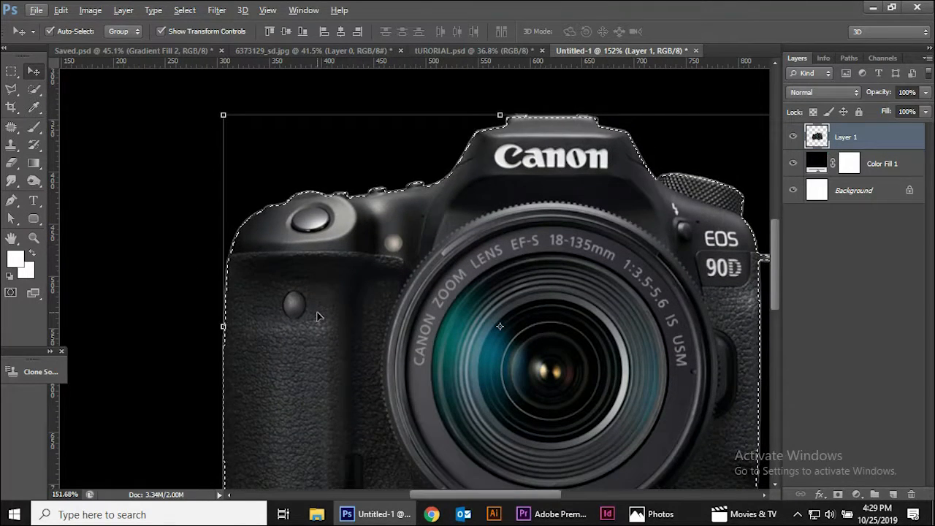
Try inverting the selection so that it covers the area around the camera.
key("ctrl+i")
key("ctrl+i")
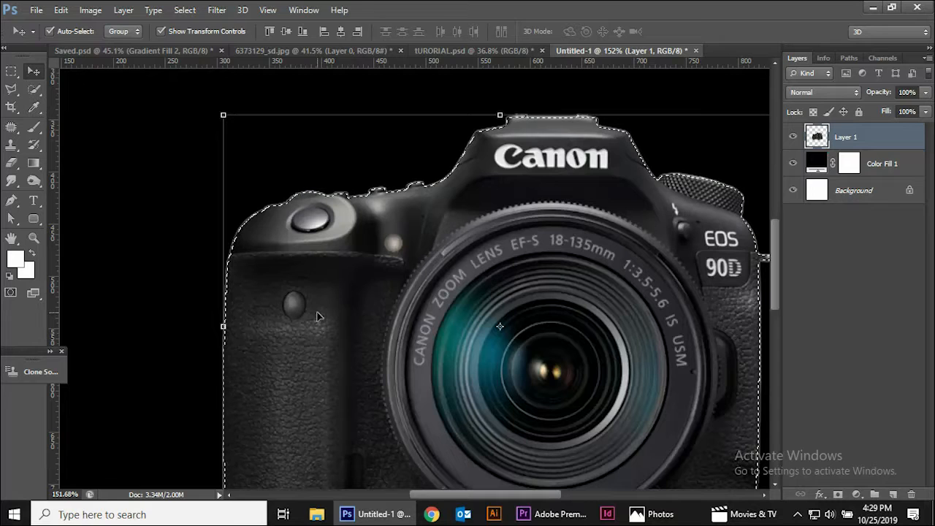
scroll(333, 251, "down", 2)
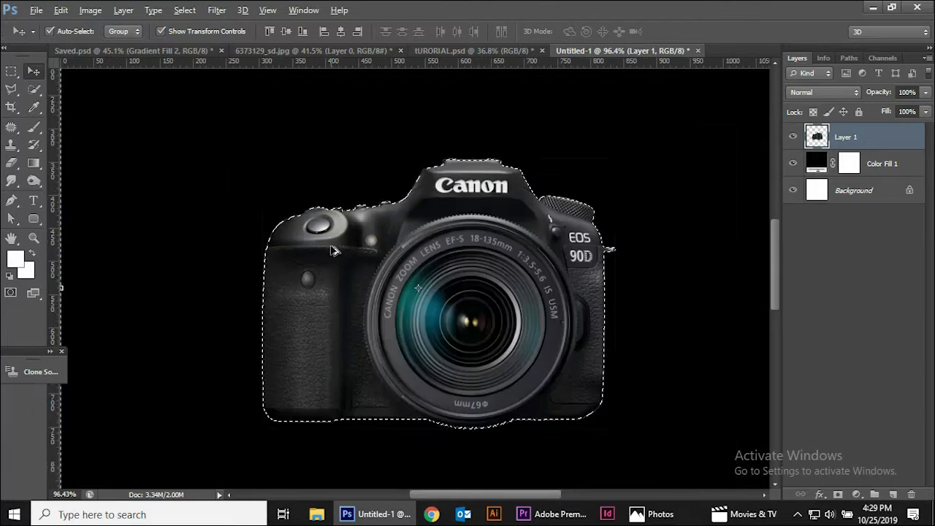
scroll(333, 251, "down", 3)
scroll(335, 242, "up", 2)
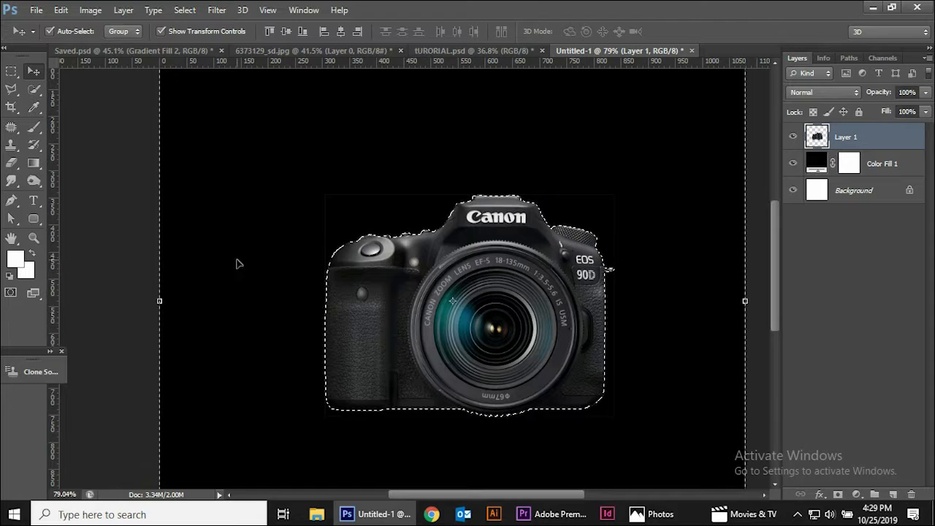
Add a layer mask to Layer 1 from the contracted camera selection, then deselect the layer.
scroll(407, 256, "up", 5)
scroll(406, 260, "up", 1)
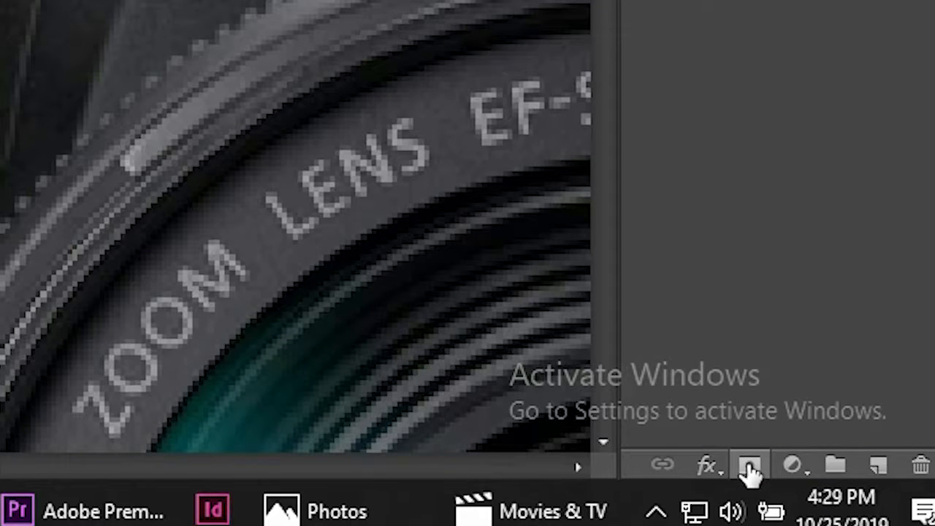
left_click(750, 468)
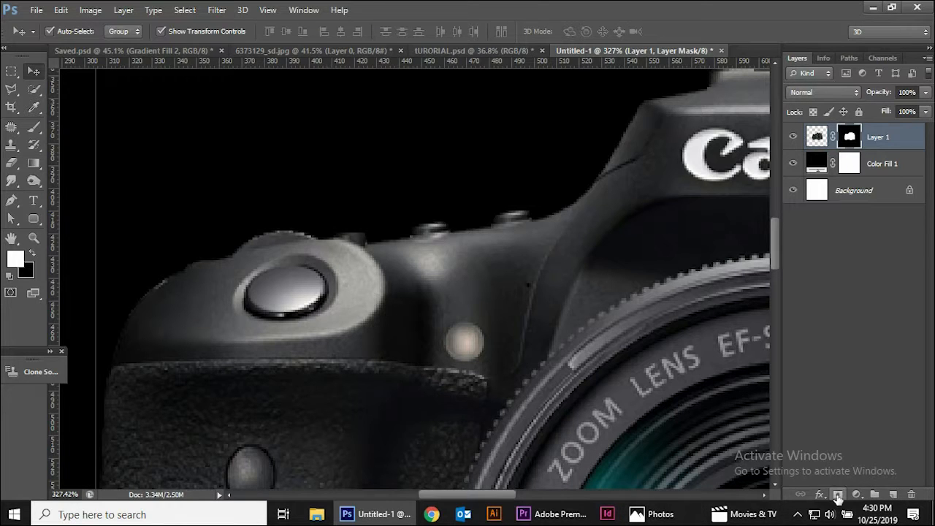
scroll(451, 301, "down", 8)
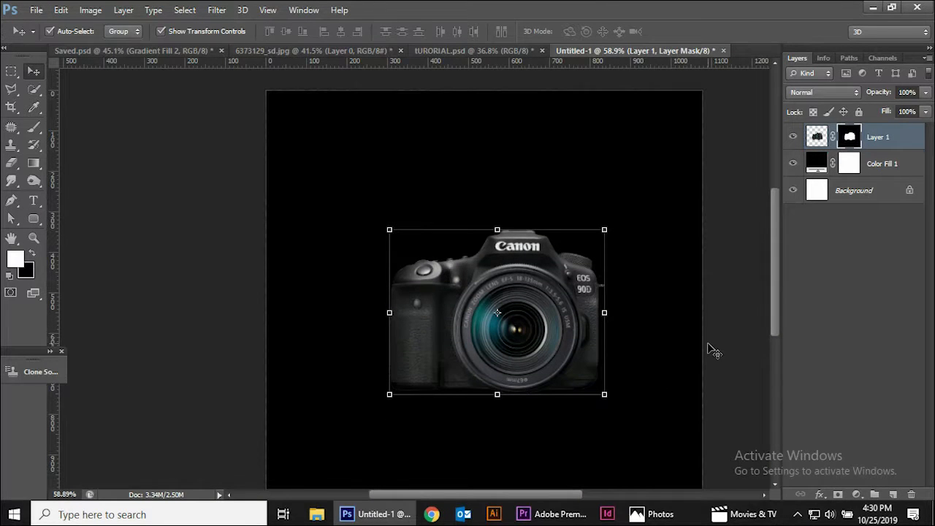
left_click(708, 345)
scroll(595, 355, "up", 3)
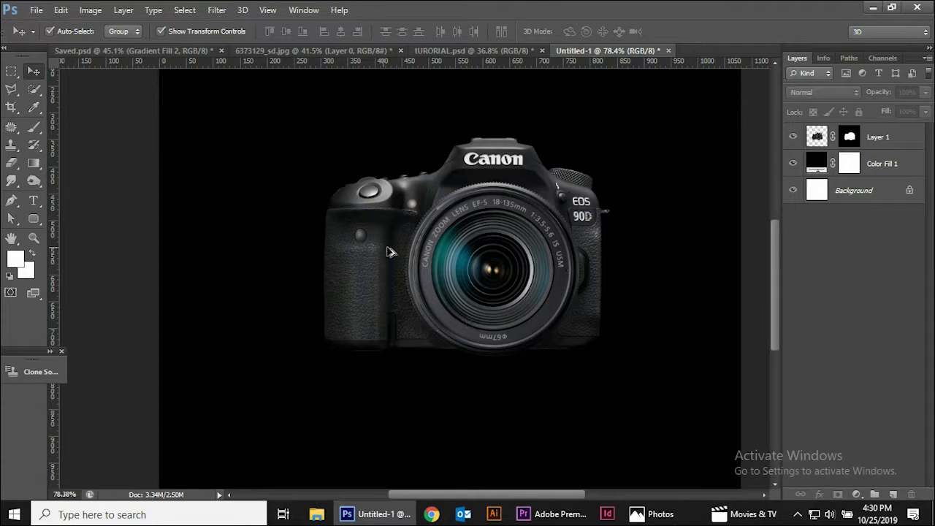
Examine the finished poster in tURORIAL.psd for the slogan's wording and placement, then return to the Untitled-1 document.
scroll(330, 294, "down", 2)
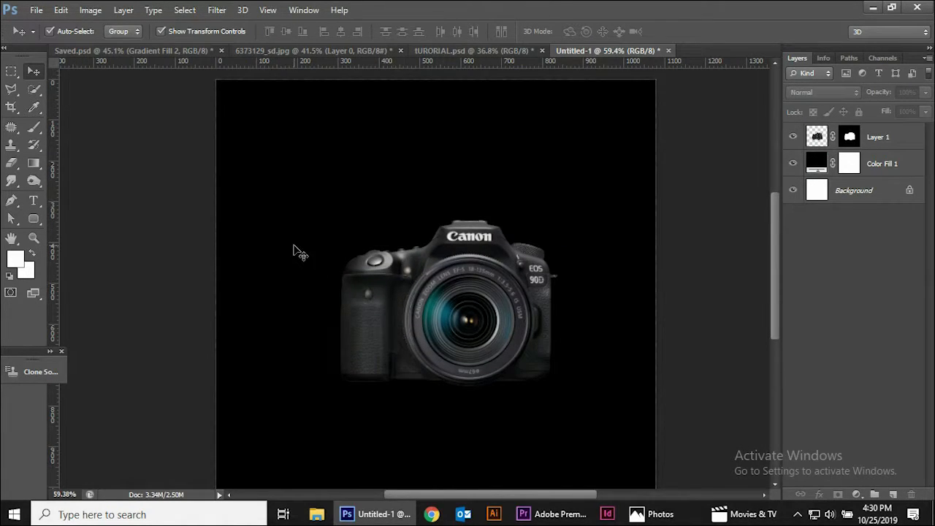
scroll(337, 265, "up", 1)
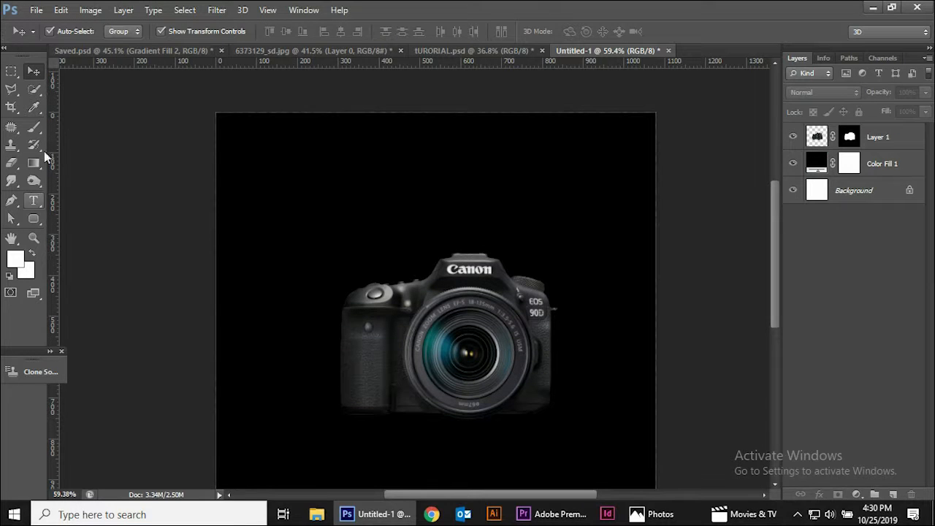
left_click(447, 48)
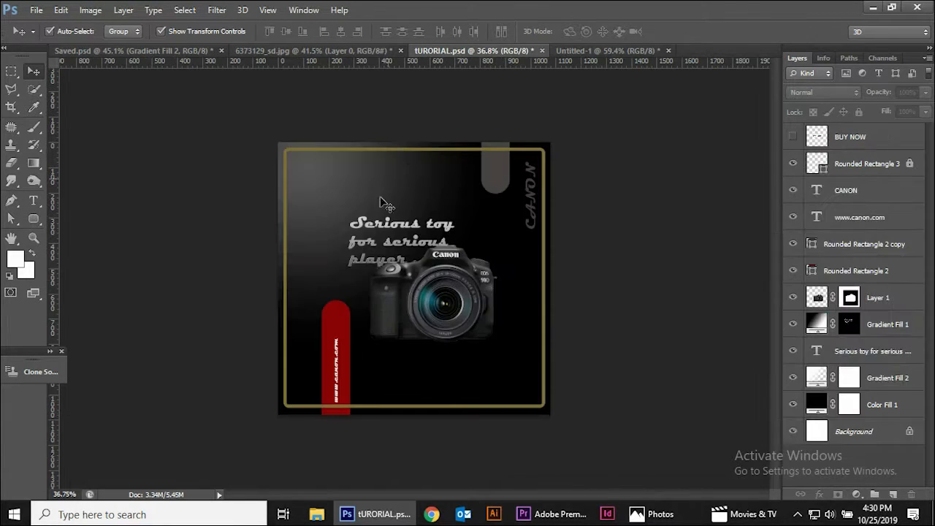
scroll(383, 242, "up", 1)
scroll(383, 242, "up", 2)
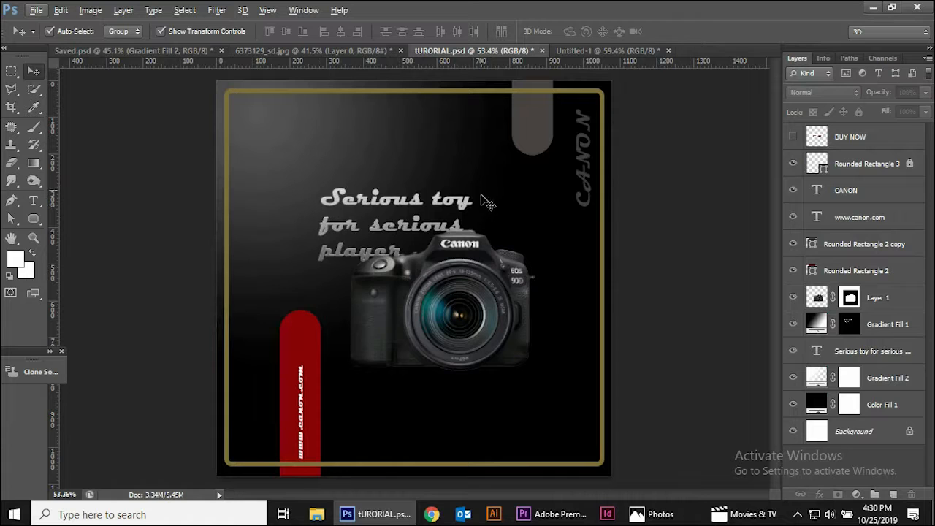
left_click(603, 48)
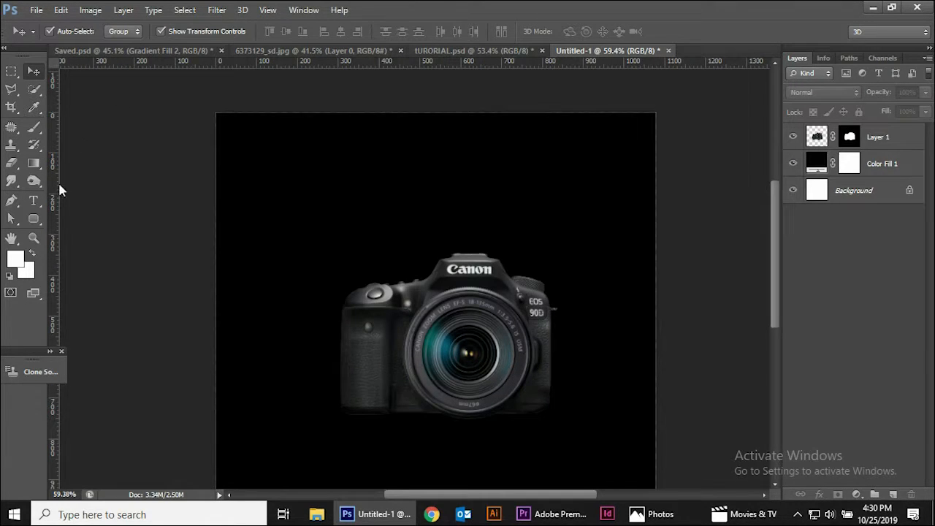
Add a text box above the camera reading "Serious toy for the serious players", broken into three lines after "toy" and "serious".
left_click(34, 200)
left_click_drag(283, 147, 546, 243)
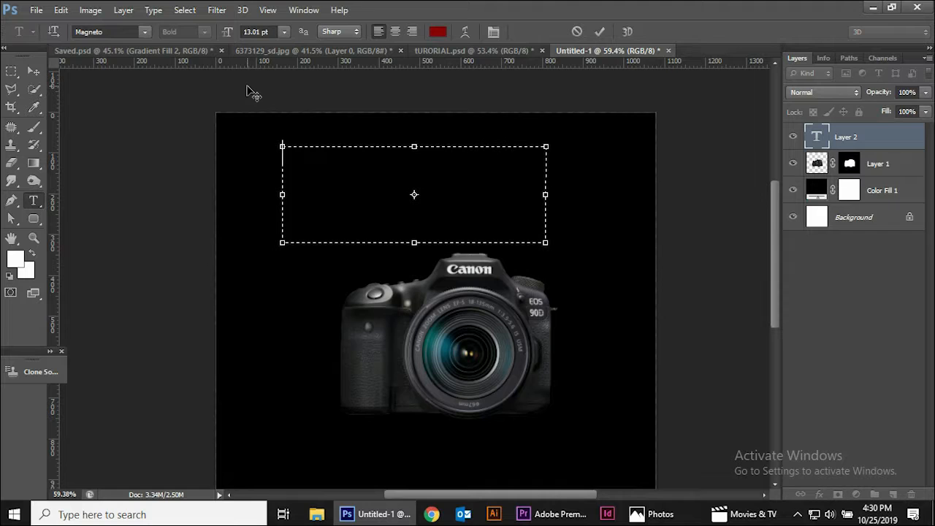
type("Serious toy")
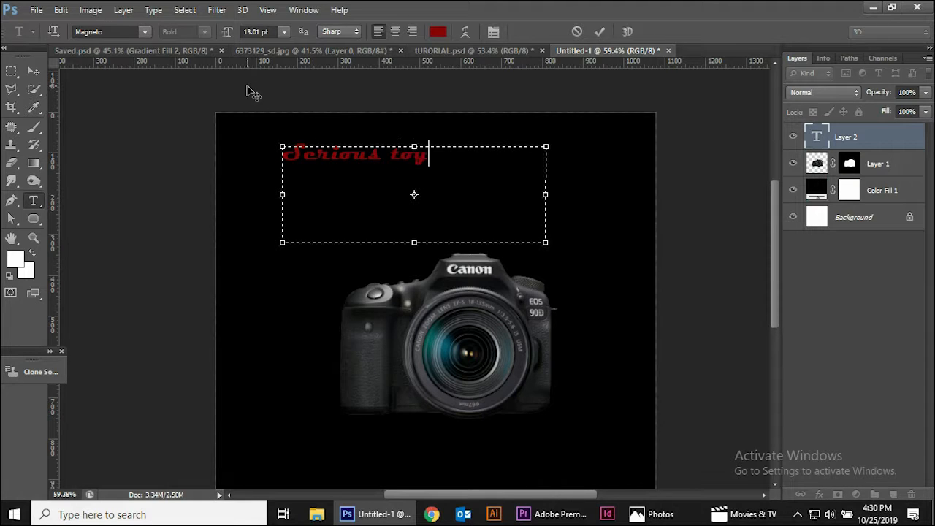
type(" for the")
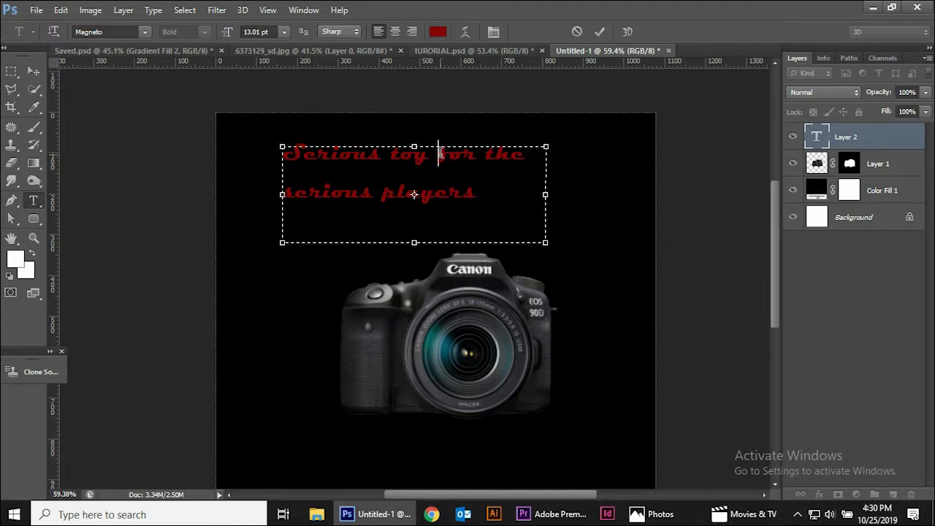
key("Return")
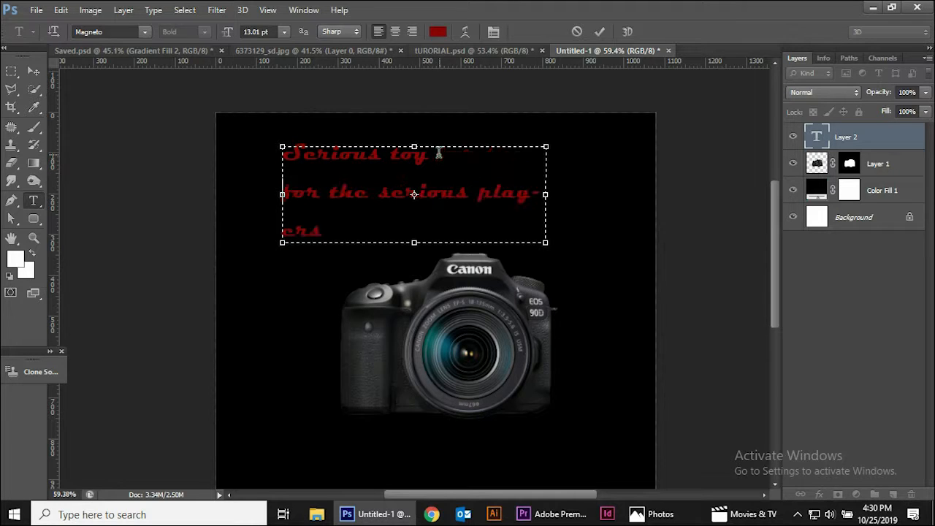
left_click(481, 193)
key("Return")
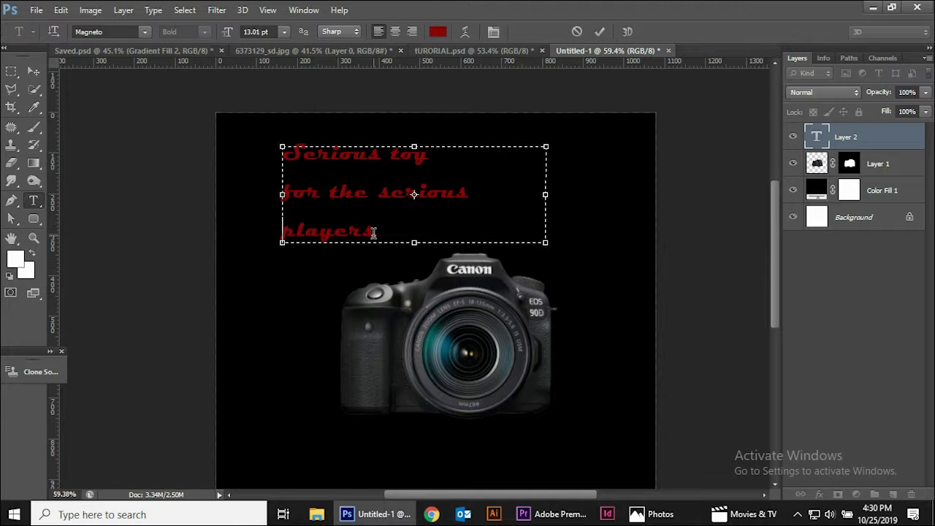
Set the whole slogan's font size to 18.01 pt and move it down until its last line overlaps the camera's top.
left_click_drag(372, 233, 274, 146)
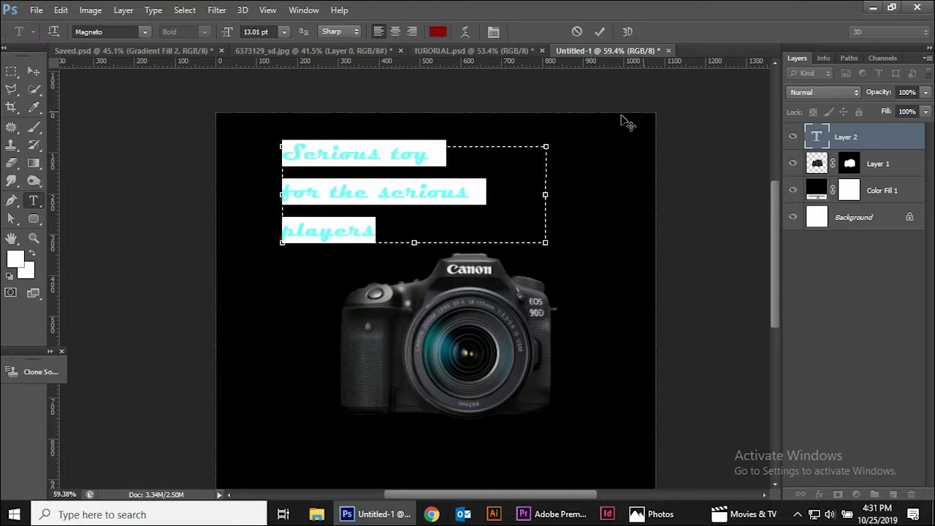
left_click_drag(228, 37, 234, 36)
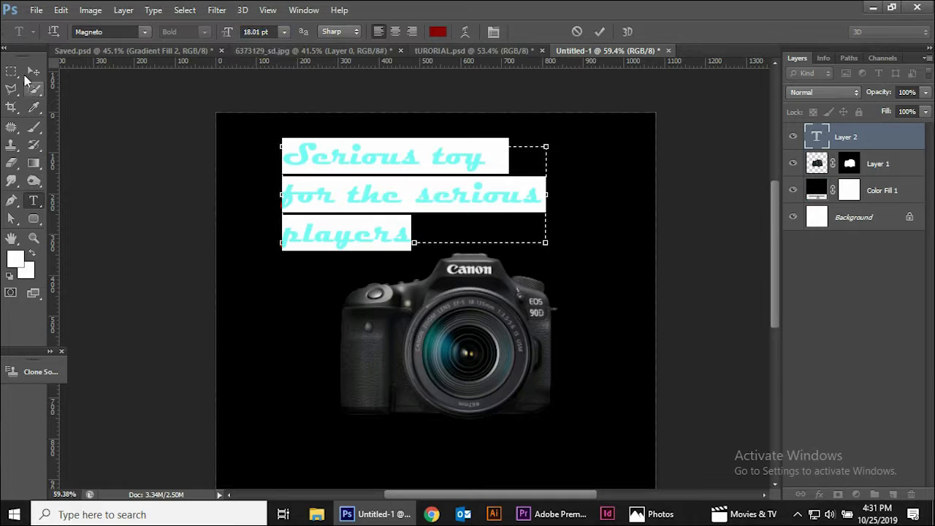
left_click(34, 71)
left_click_drag(370, 205, 379, 240)
Rework the slogan's line breaks and widen its text box so that the first line reads "Serious toy for".
key("t")
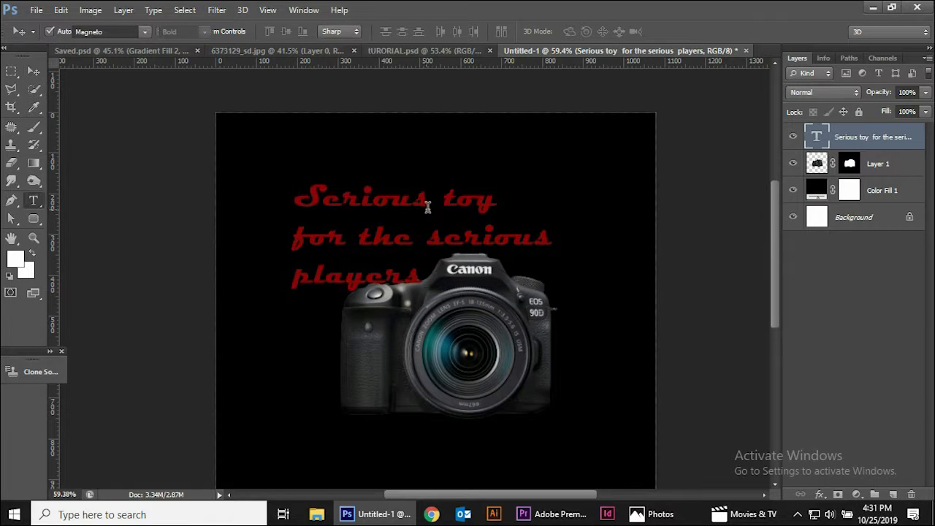
left_click(432, 201)
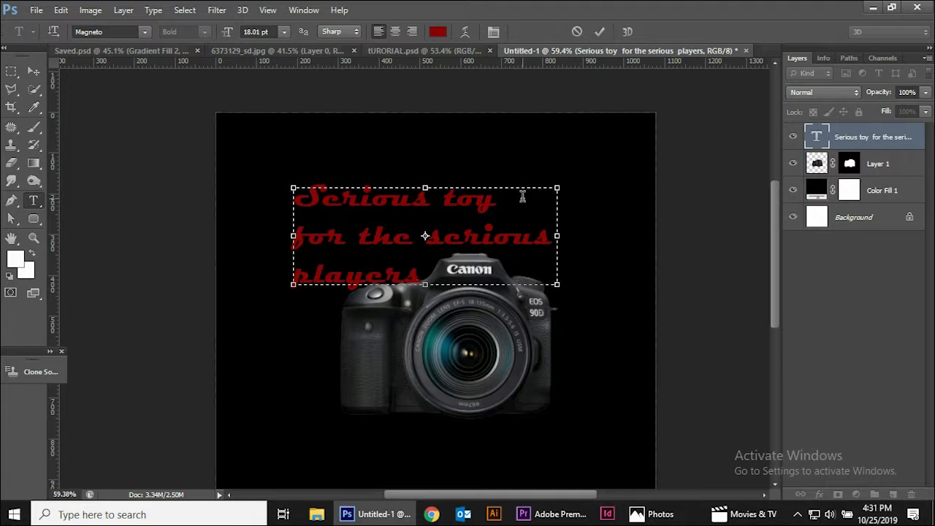
key("Delete")
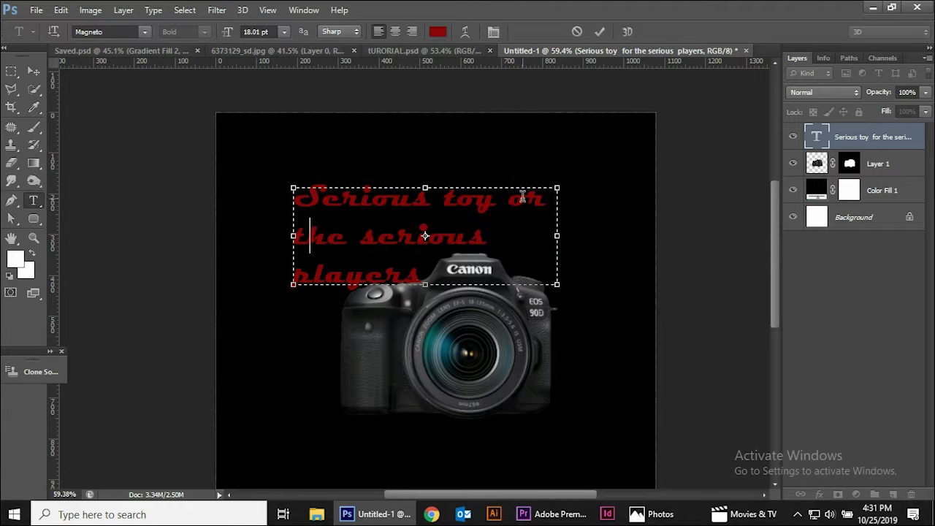
type("for the serious")
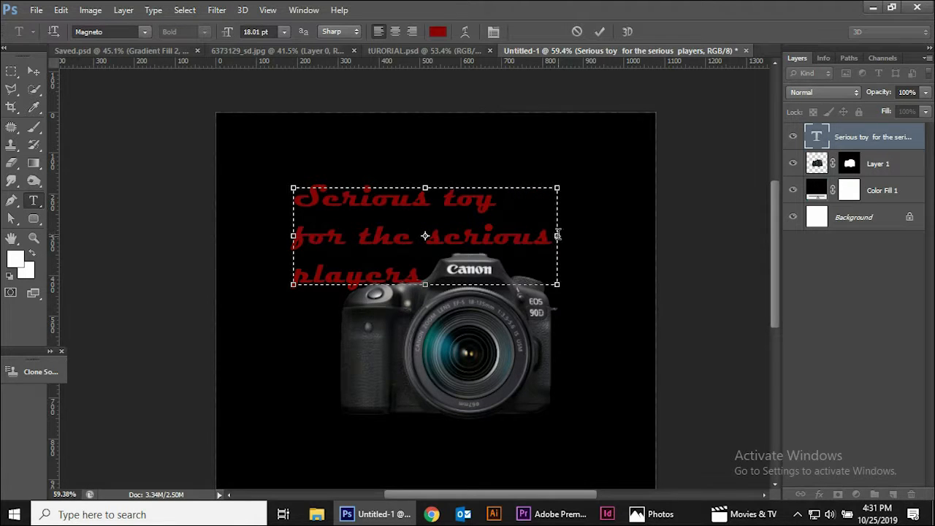
left_click_drag(557, 236, 578, 236)
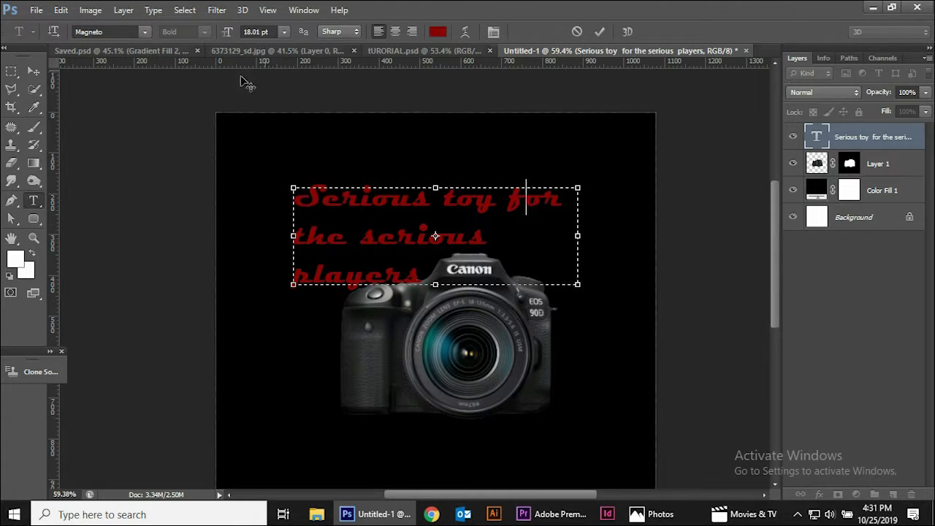
Place the slogan layer beneath Layer 1 so it sits behind the camera, and nudge the text slightly to the right.
left_click(33, 71)
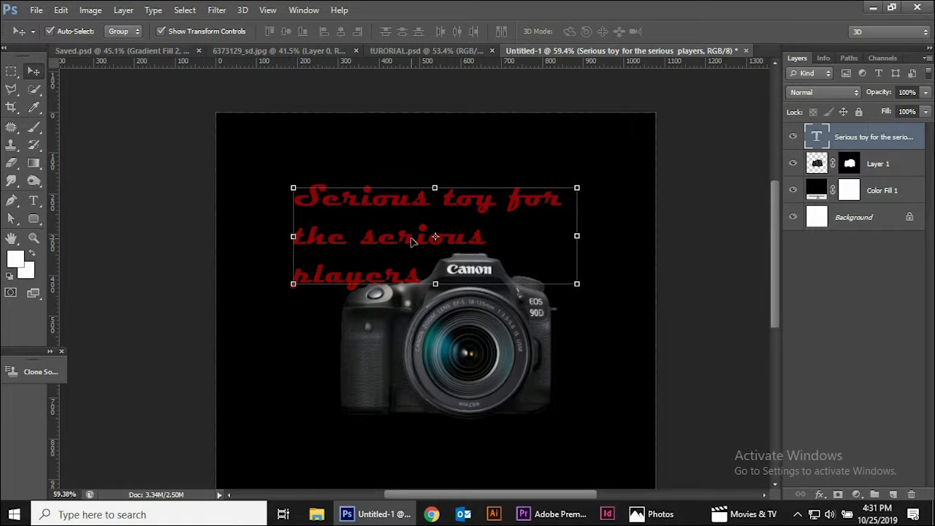
mouse_move(412, 242)
left_mouse_down()
mouse_move(406, 228)
mouse_move(419, 239)
left_mouse_up()
left_click_drag(891, 141, 894, 179)
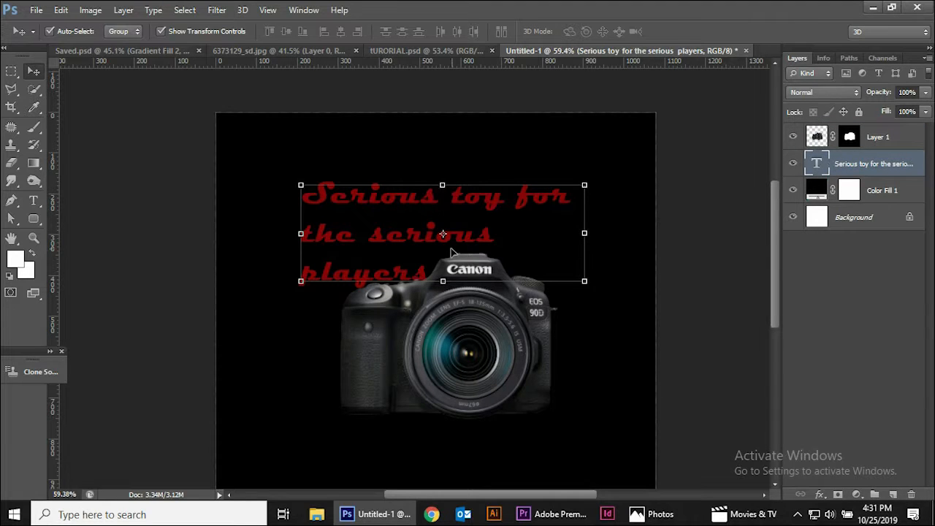
left_click_drag(413, 208, 410, 208)
Compare the slogan with the finished one in tURORIAL.psd and briefly preview its letter outlines as a selection.
left_click(392, 54)
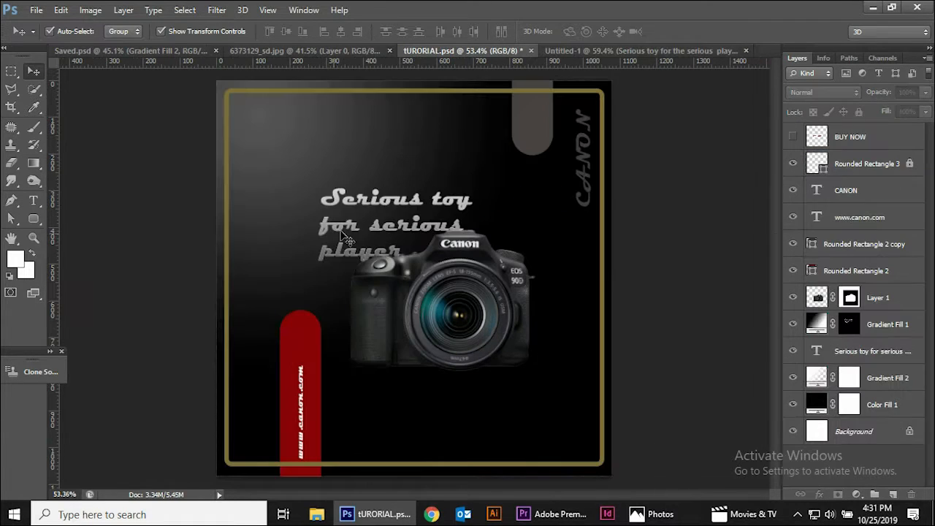
left_click(643, 51)
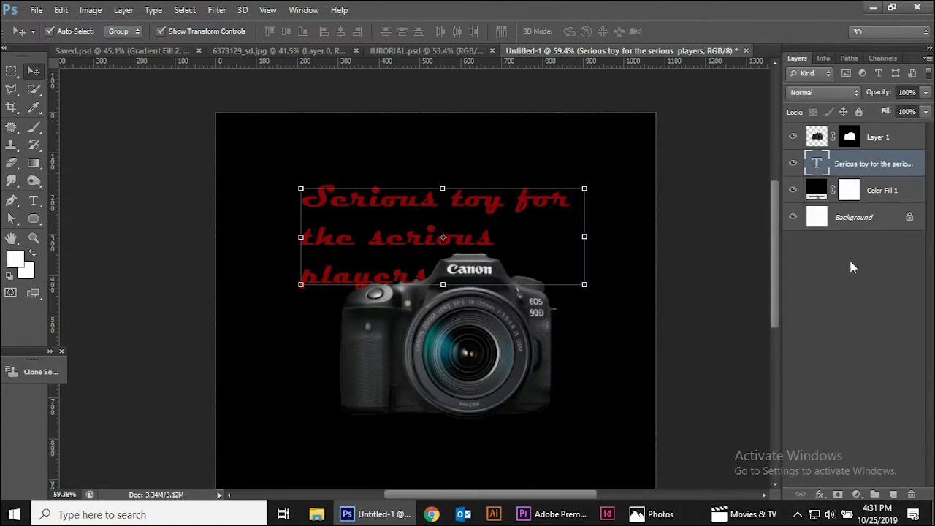
left_click(817, 166, "ctrl")
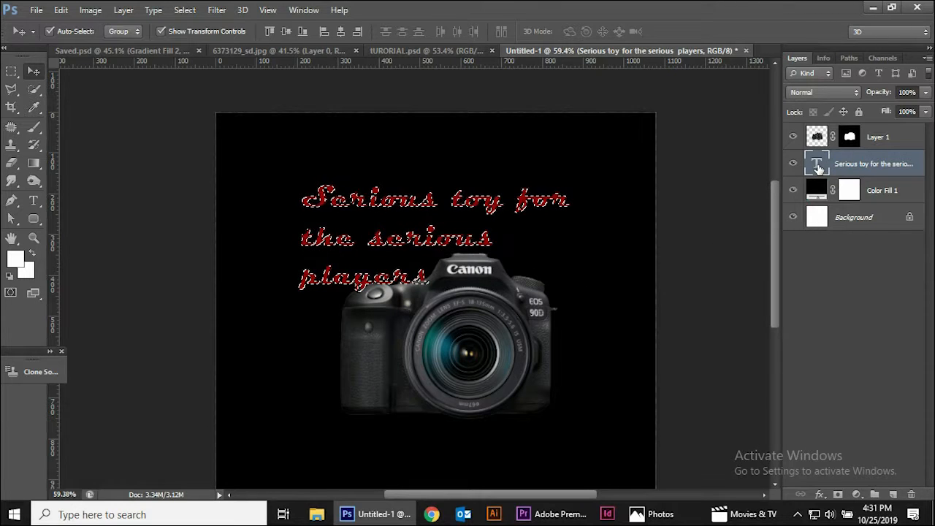
key("ctrl+d")
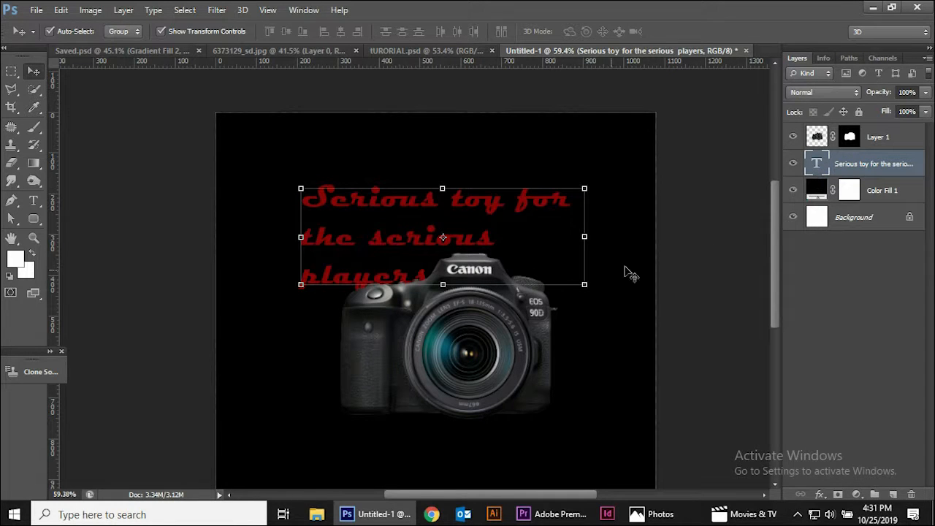
Load the slogan's letter outlines as a selection and add a Gradient Fill layer masked to the text.
left_click(818, 165, "ctrl")
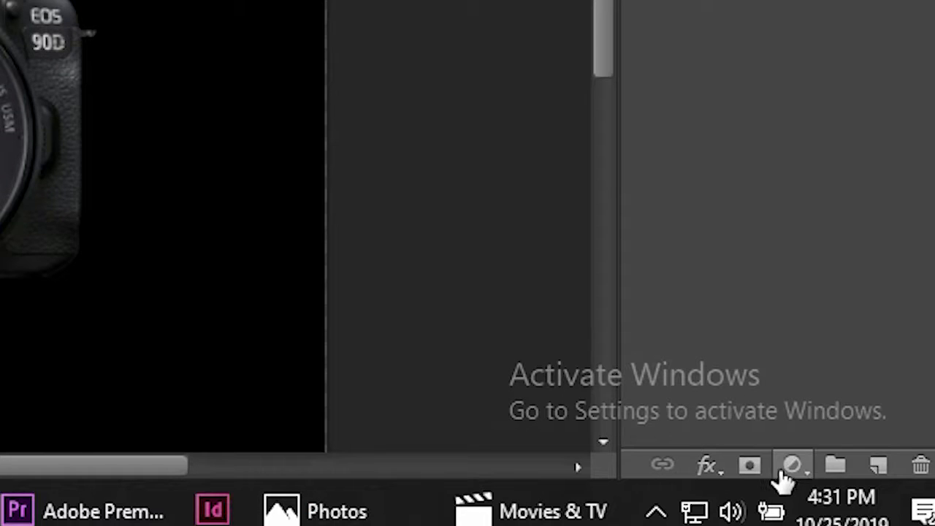
left_click(858, 495)
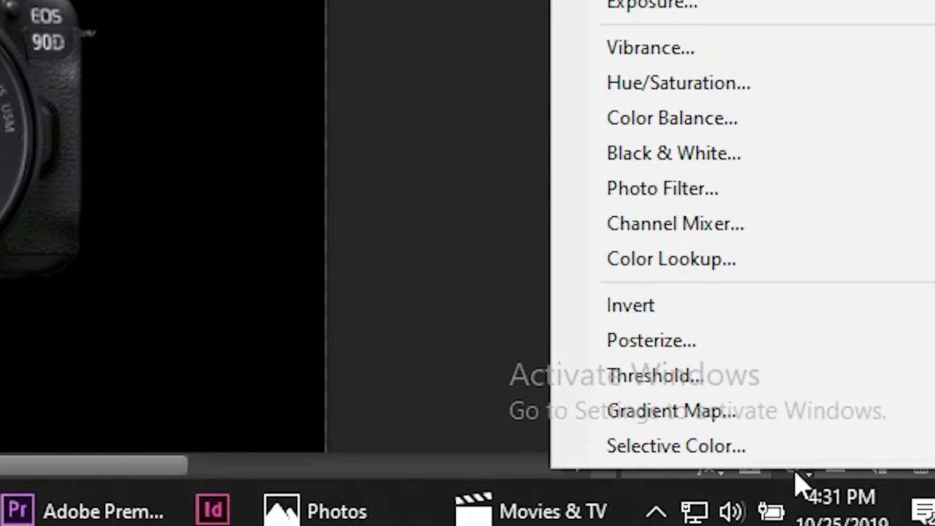
left_click(428, 338)
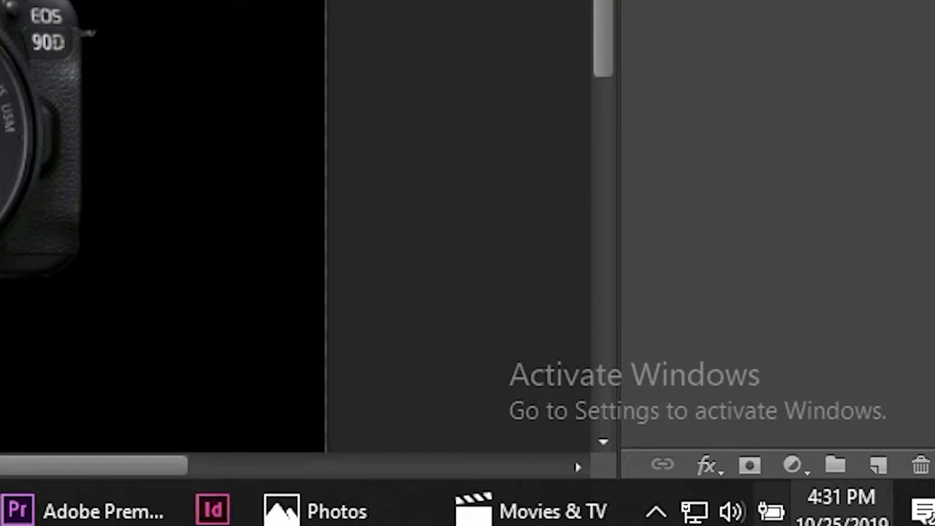
left_click(793, 468)
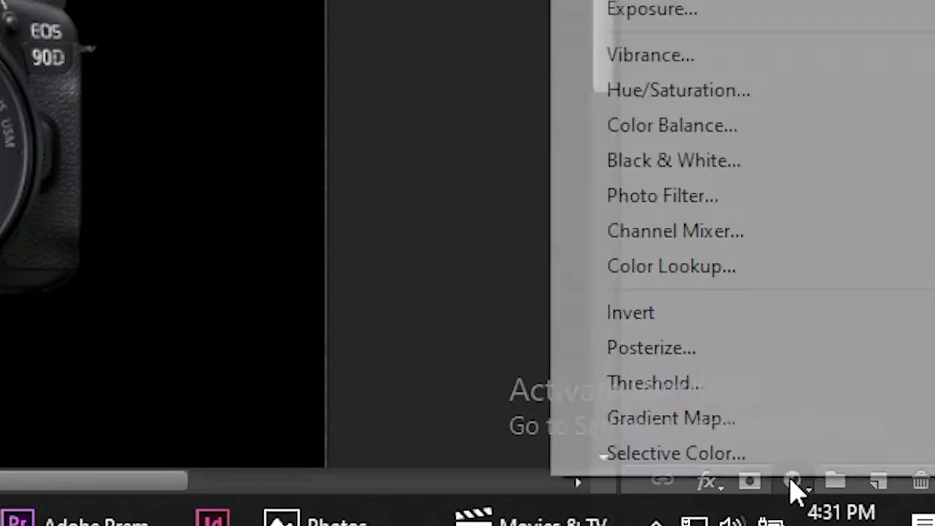
left_click(687, 69)
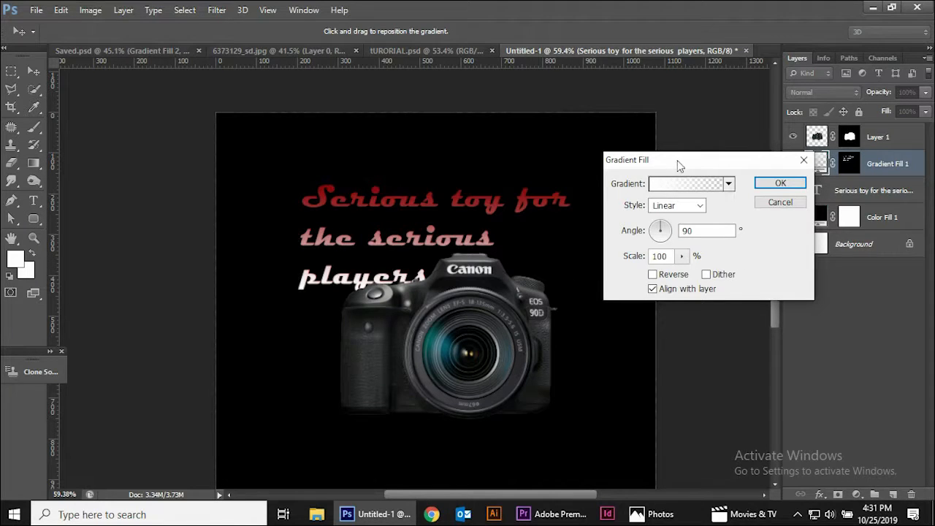
Choose the Black, White gradient preset for the text's gradient fill and shift the gradient slightly upward over the slogan.
left_click(612, 153)
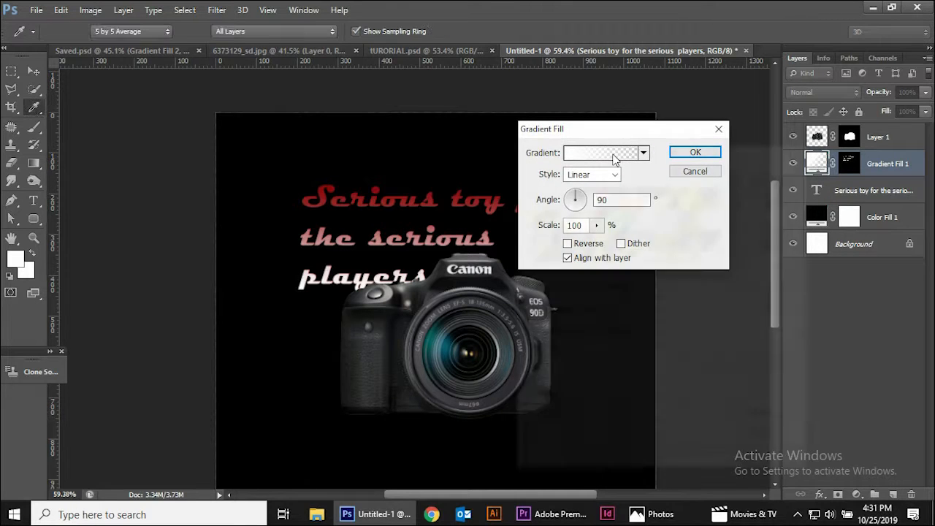
left_click(582, 194)
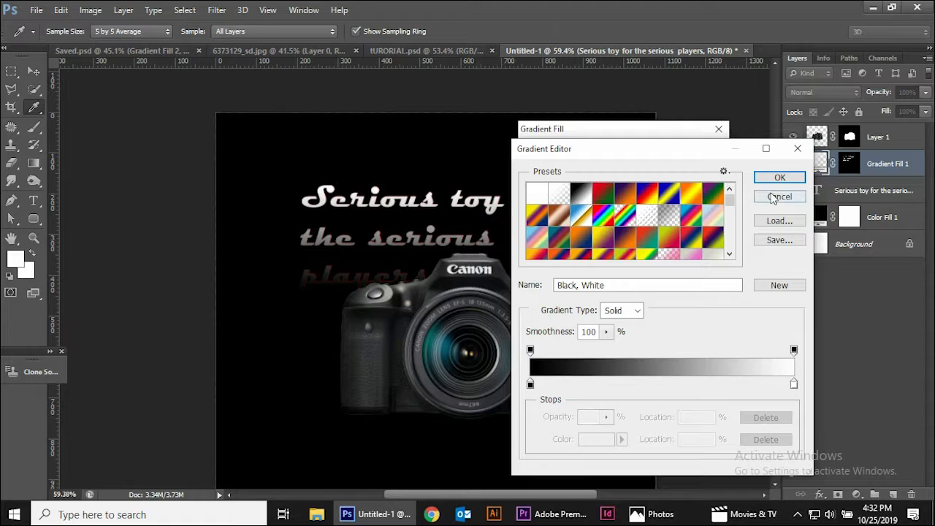
left_click(763, 179)
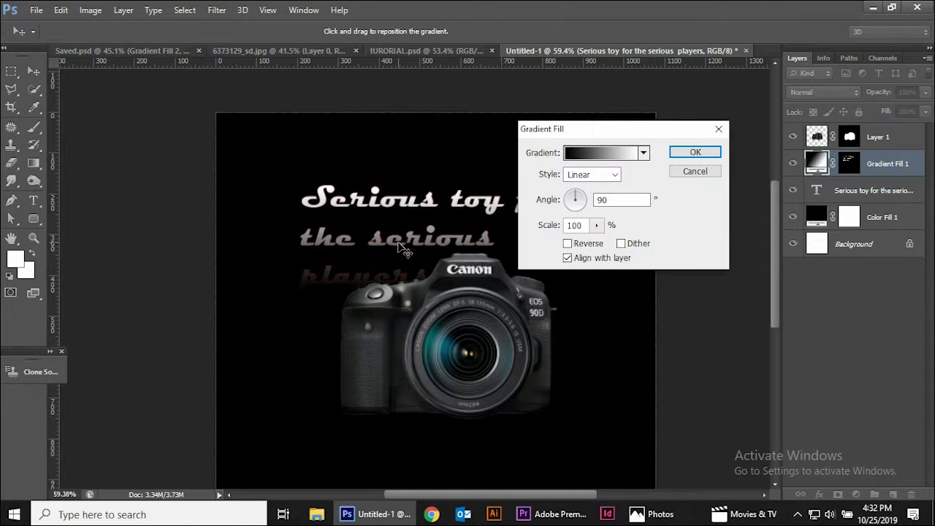
mouse_move(399, 244)
left_mouse_down()
mouse_move(404, 235)
mouse_move(393, 235)
left_mouse_up()
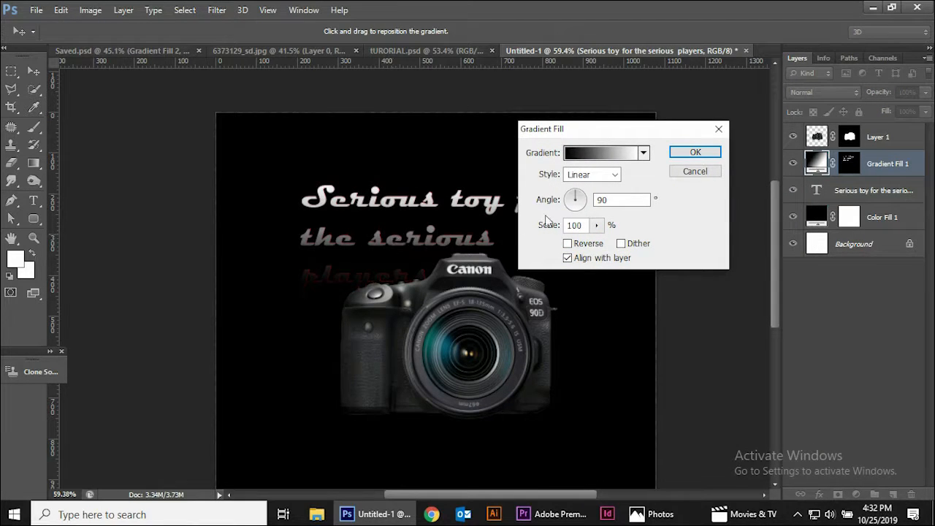
Set the scale of the slogan's gradient fill to 238% so the fade spreads more gradually across the letters.
left_click(597, 226)
left_click_drag(598, 246, 616, 245)
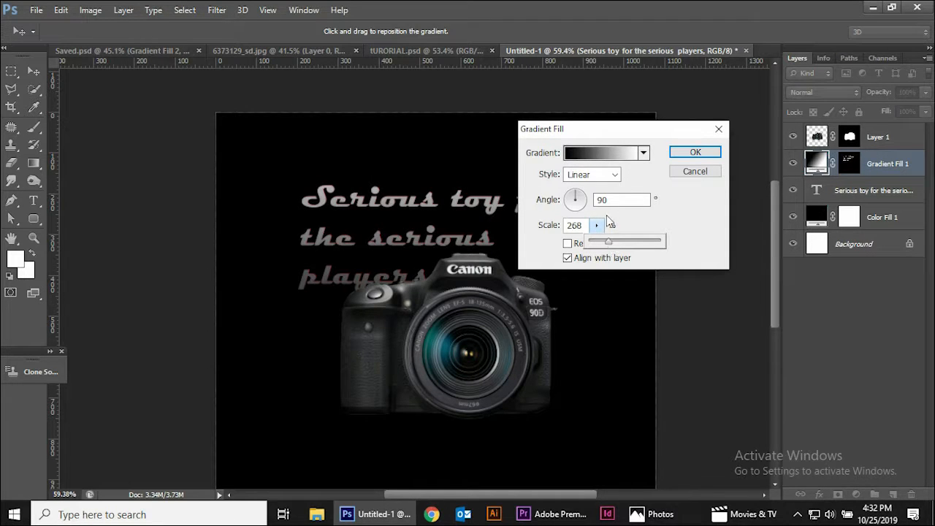
left_click_drag(606, 247, 604, 242)
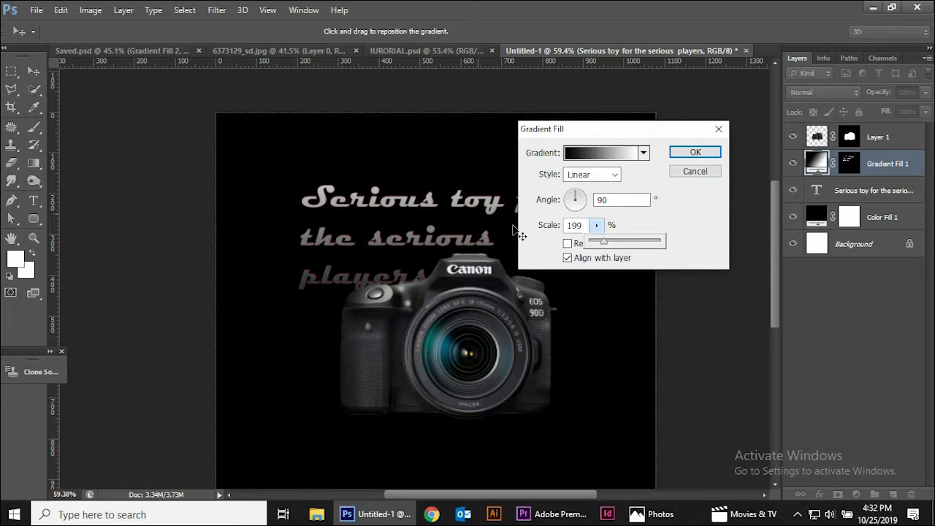
left_click_drag(603, 244, 468, 251)
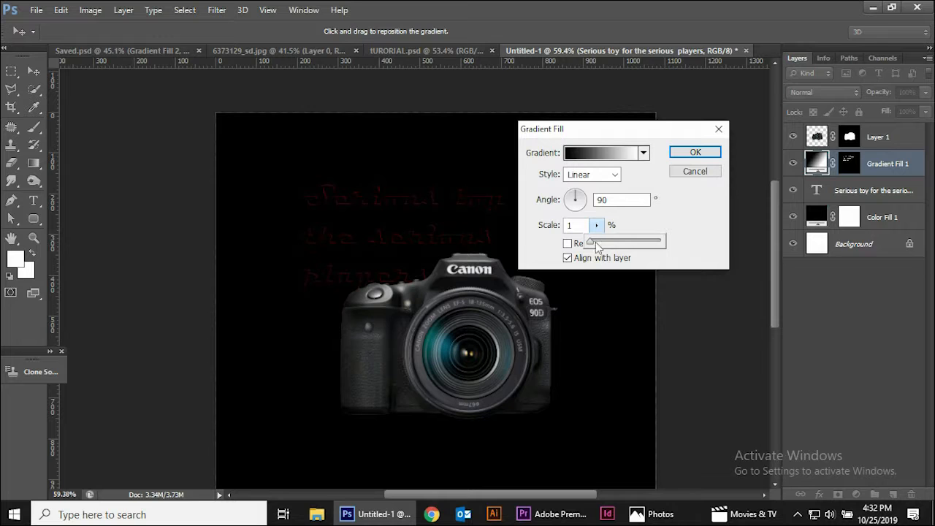
mouse_move(595, 242)
left_mouse_down()
mouse_move(631, 241)
mouse_move(583, 247)
mouse_move(607, 244)
left_mouse_up()
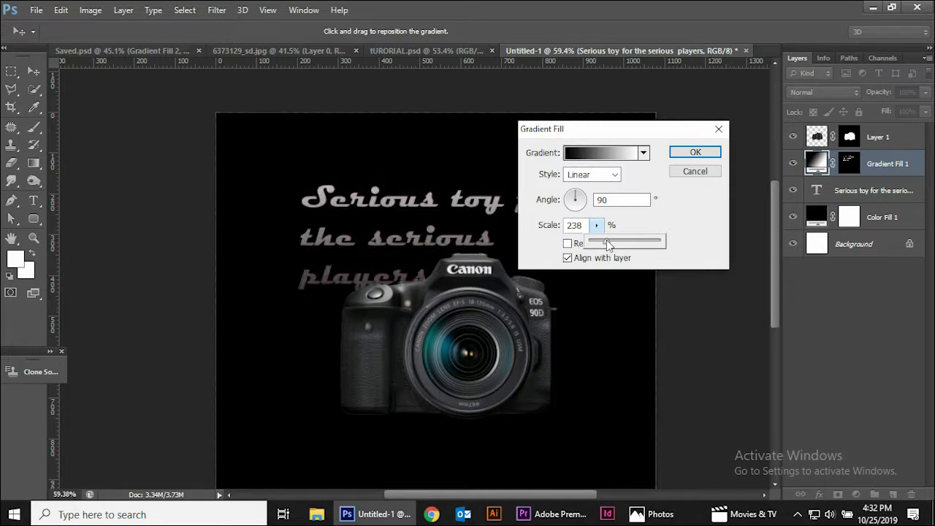
left_click(696, 154)
left_click(696, 154)
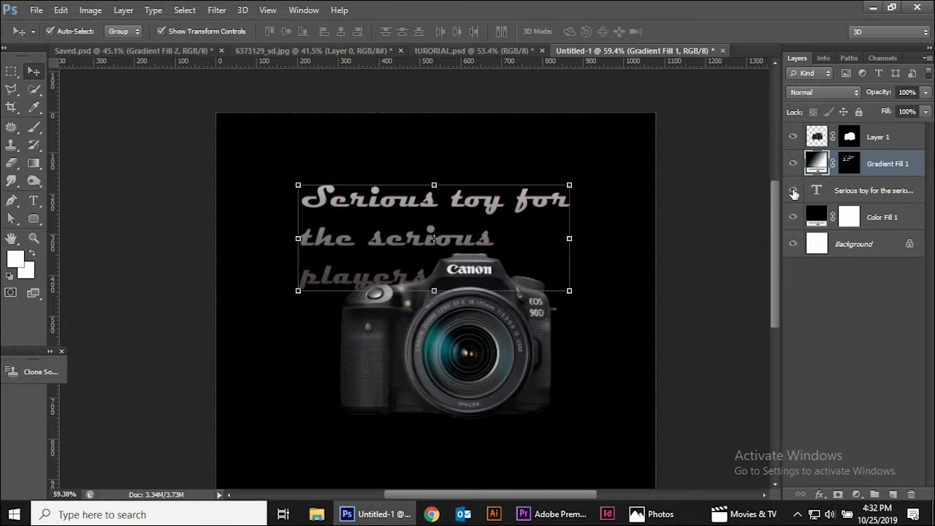
Delete the original slogan text layer, then move the camera and gradient slogan together slightly down and to the right.
left_click_drag(844, 191, 912, 495)
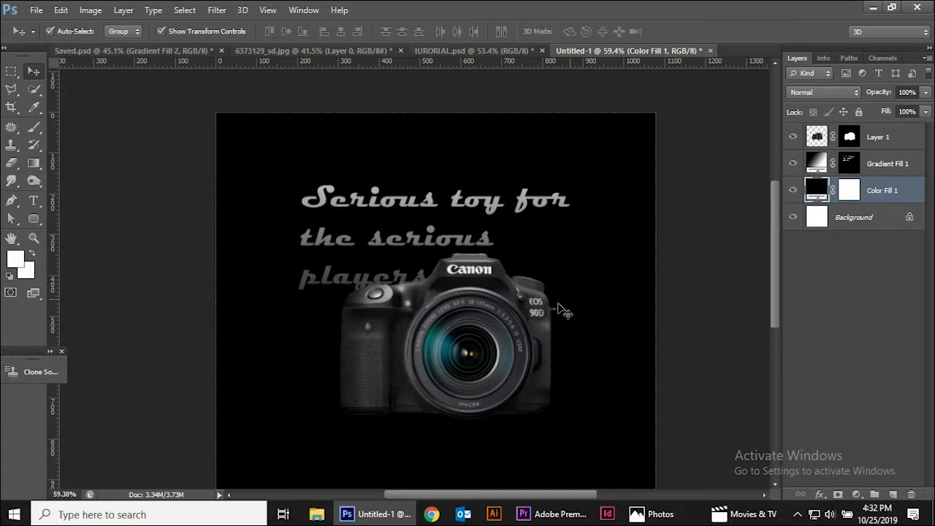
scroll(474, 327, "down", 2)
left_click(878, 165)
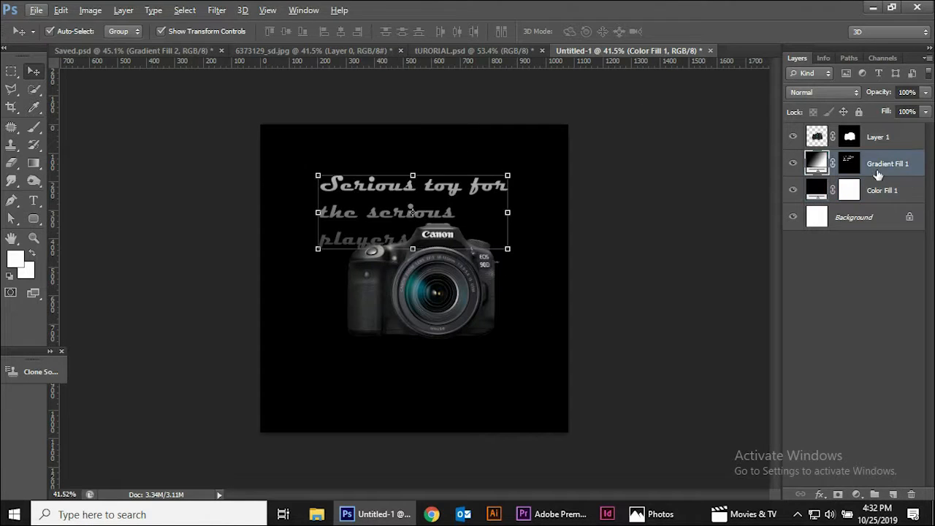
left_click(883, 137, "shift")
left_click_drag(442, 317, 453, 333)
left_click(636, 293)
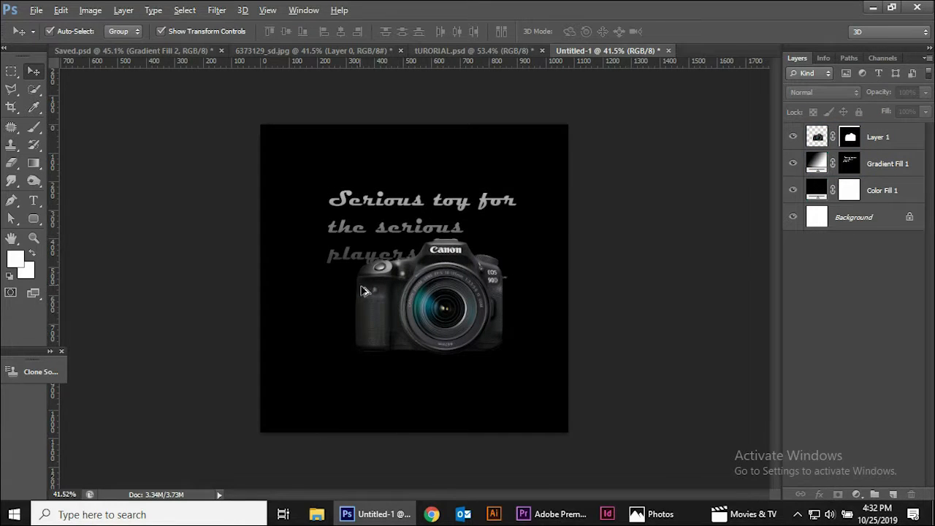
Add a Gradient Fill layer directly above Color Fill 1 and set its style to Radial.
scroll(393, 269, "up", 3)
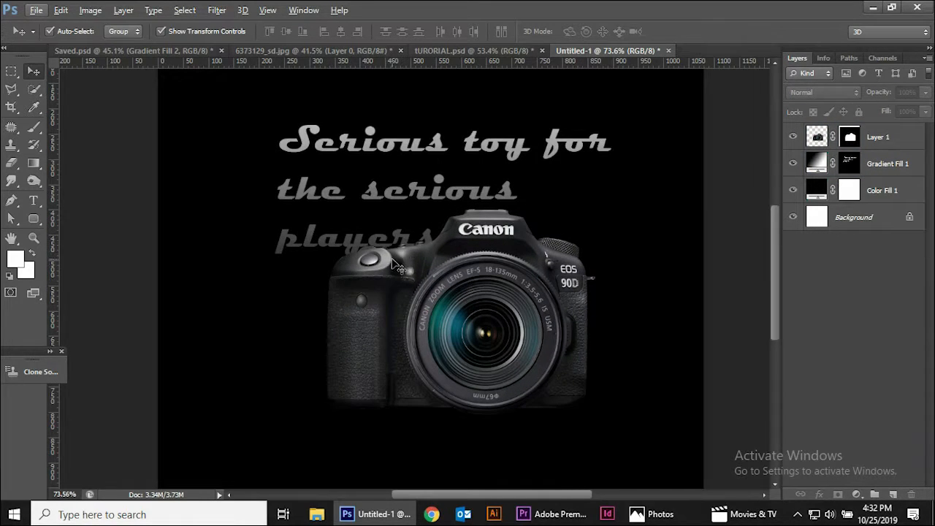
scroll(435, 285, "down", 1)
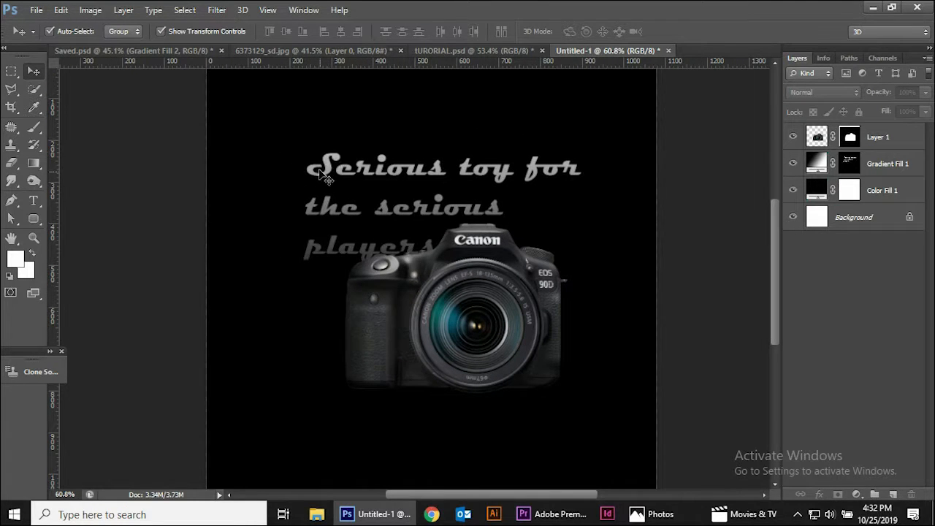
scroll(411, 306, "down", 1)
scroll(411, 305, "down", 1)
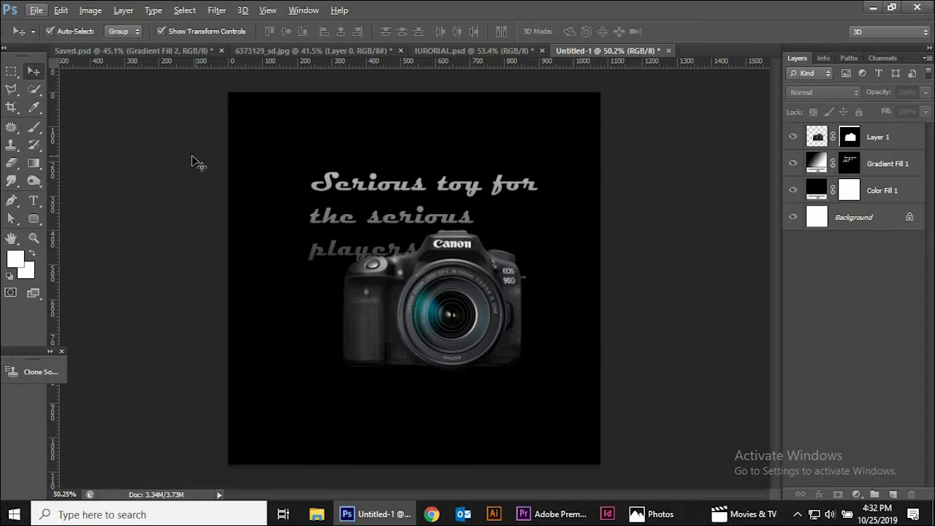
left_click(882, 188)
left_click(857, 495)
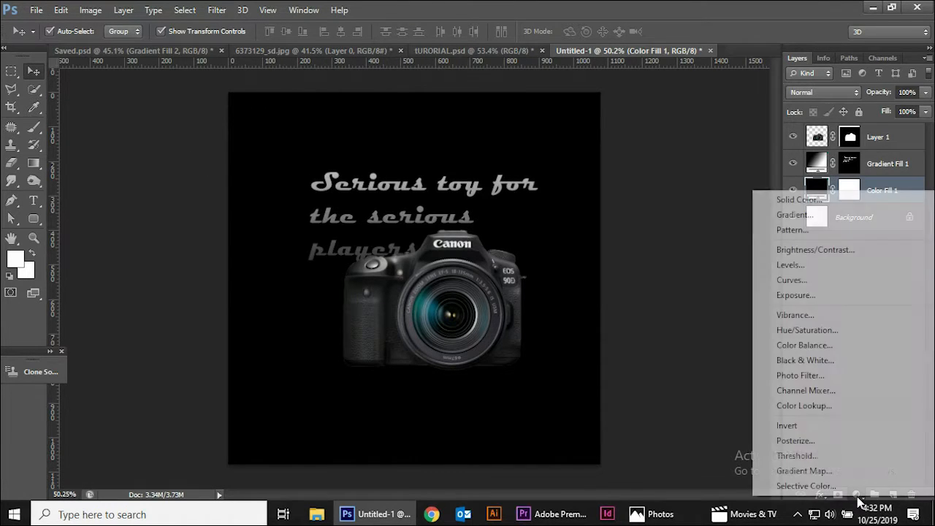
left_click(804, 217)
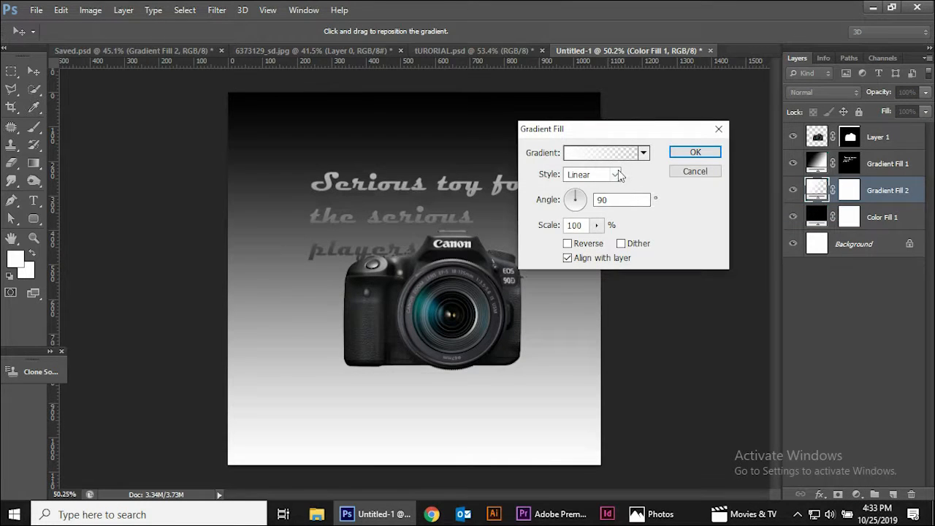
left_click(619, 175)
left_click(585, 196)
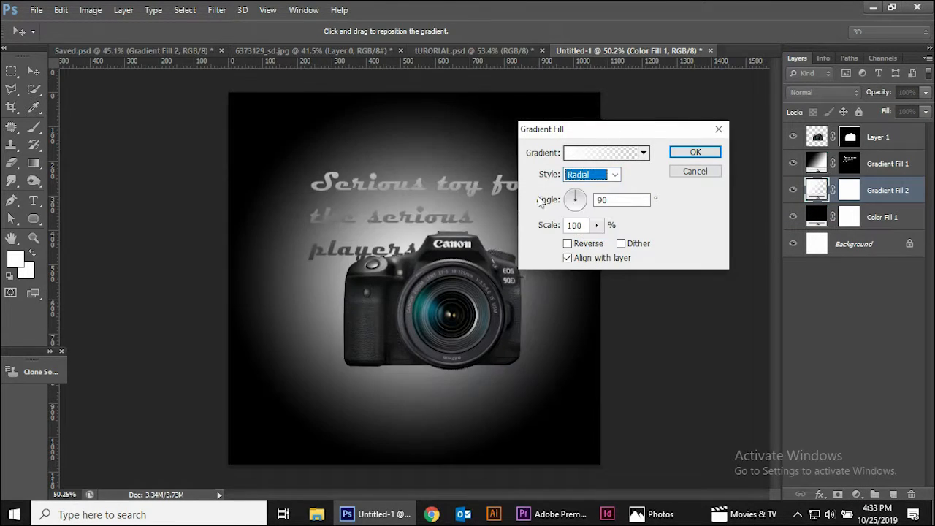
Shift the radial glow to the poster's upper-left area and lower the gradient layer's opacity to 54%.
mouse_move(356, 346)
left_mouse_down()
mouse_move(256, 188)
mouse_move(359, 373)
mouse_move(271, 211)
mouse_move(291, 246)
left_mouse_up()
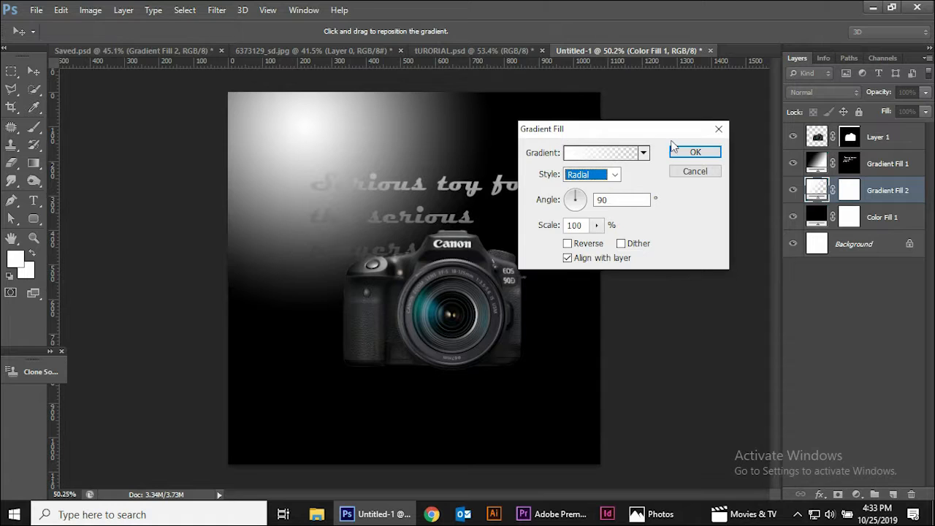
left_click(691, 152)
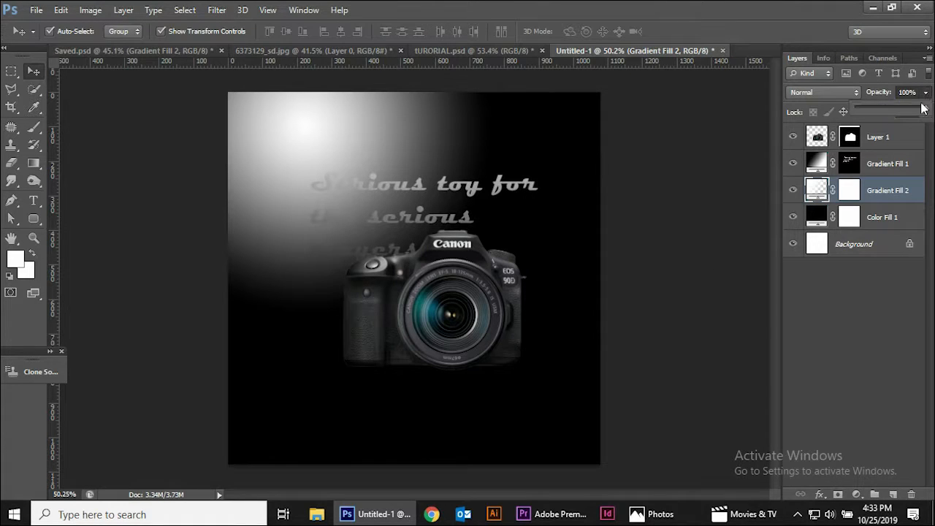
left_click_drag(923, 109, 896, 117)
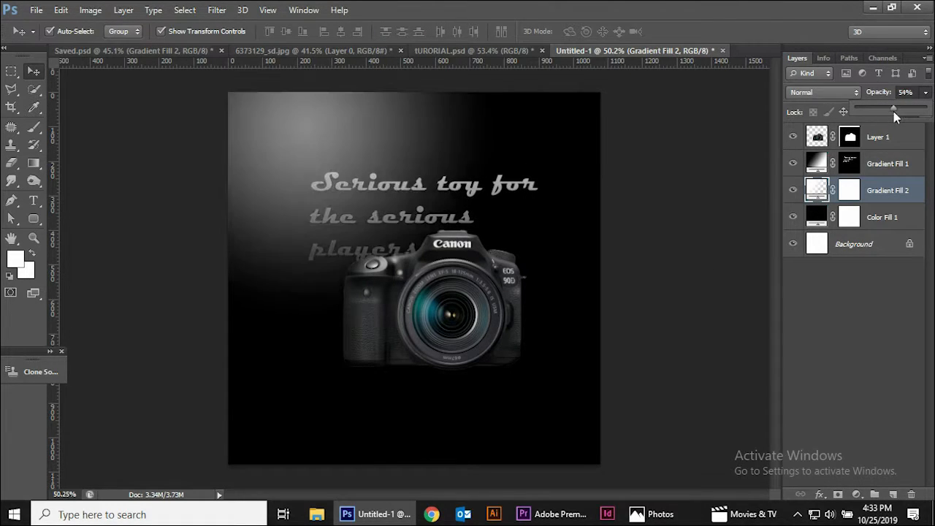
double_click(817, 191)
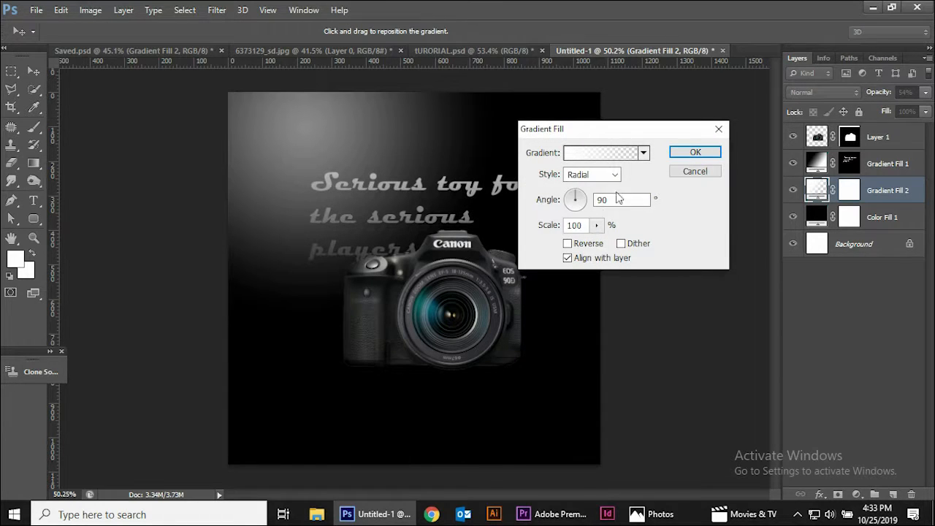
left_click_drag(311, 128, 311, 152)
left_click(693, 172)
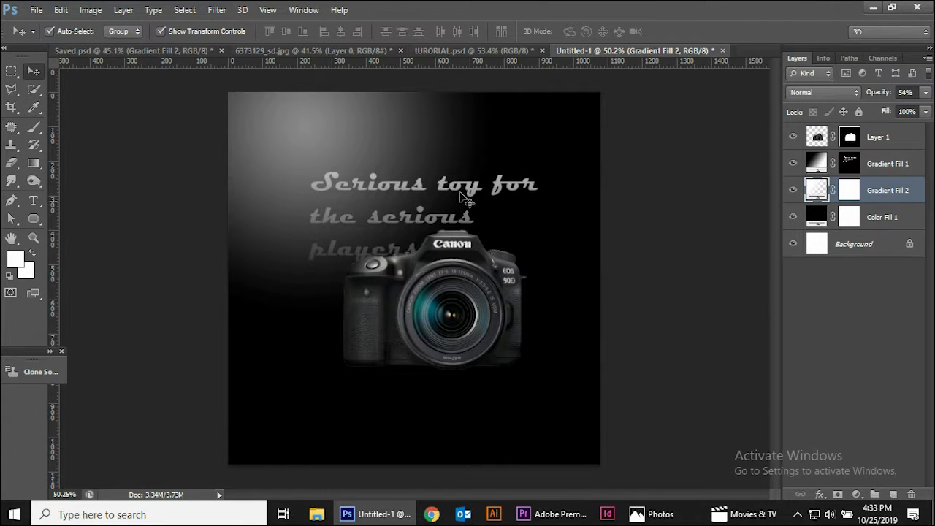
Reposition the radial glow slightly lower behind the slogan and reduce the Gradient Fill 2 layer's opacity to 34%.
double_click(819, 191)
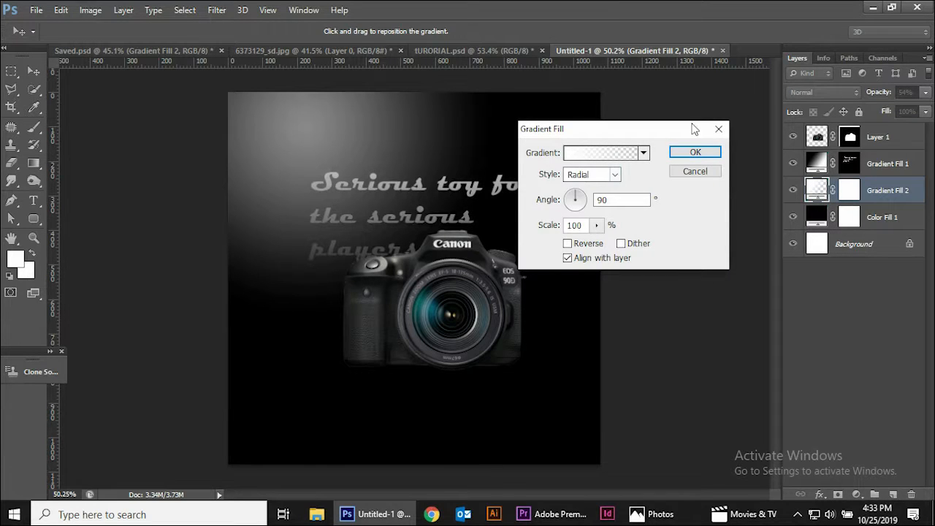
left_click_drag(306, 134, 319, 166)
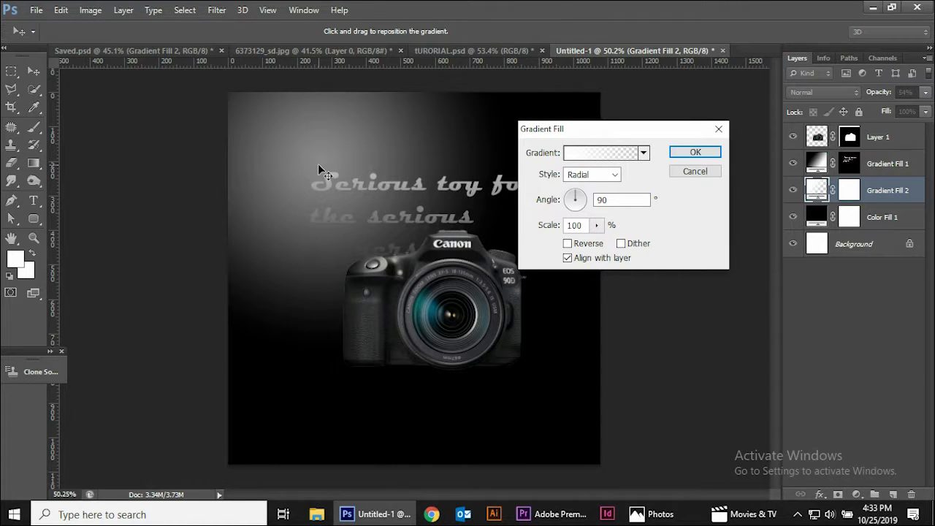
left_click_drag(319, 166, 307, 148)
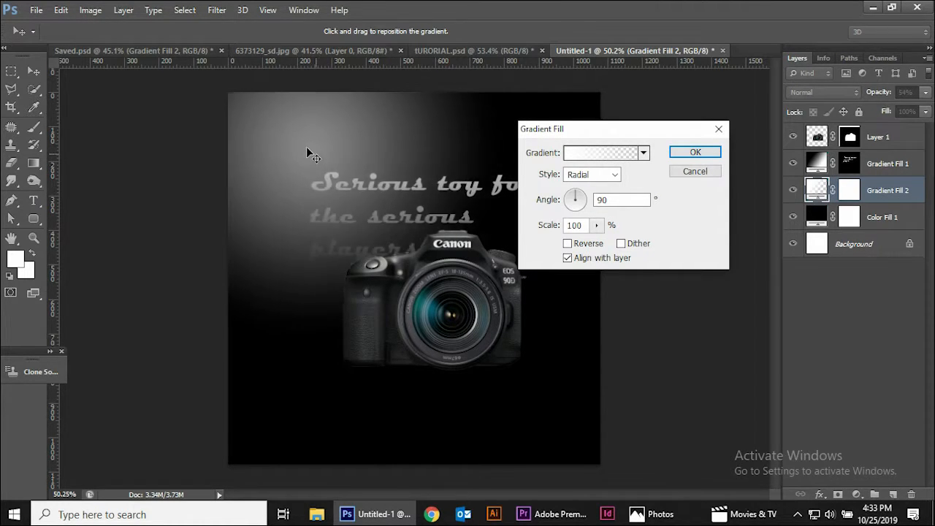
left_click(696, 152)
left_click(924, 94)
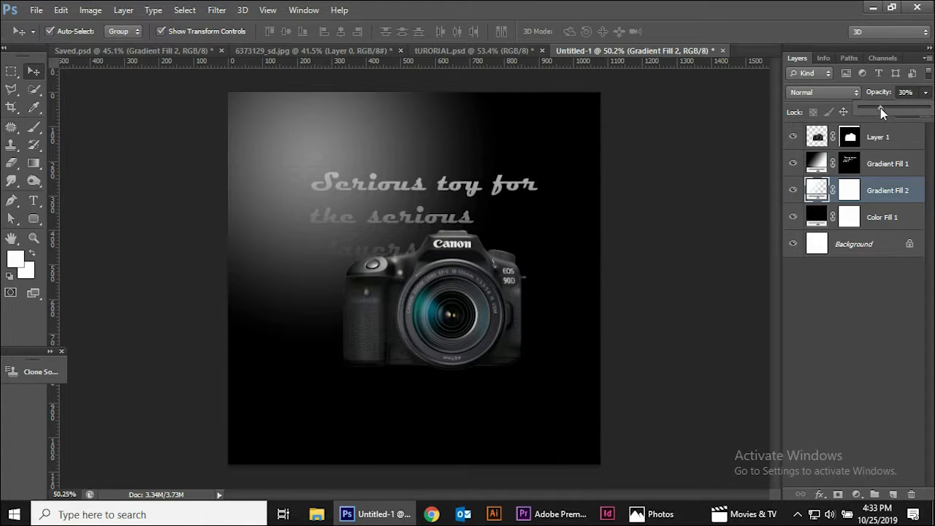
left_click_drag(882, 109, 885, 109)
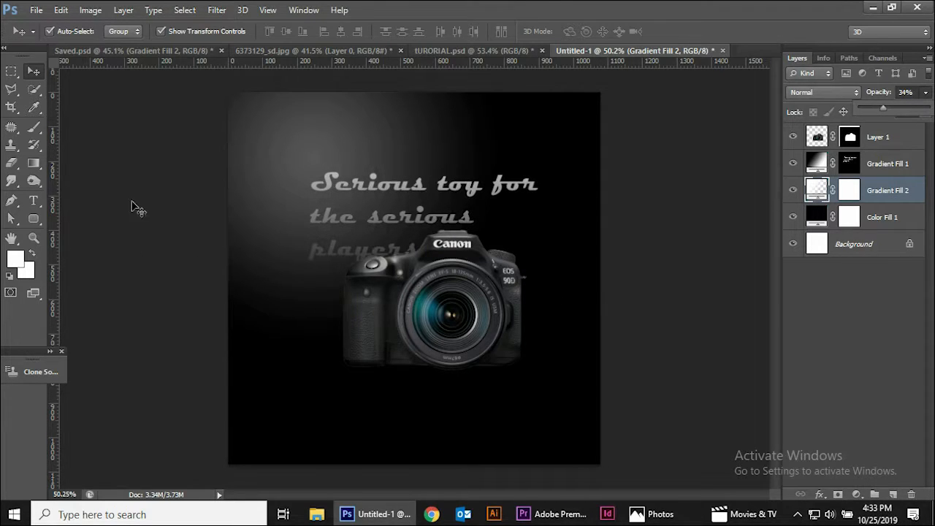
Check the finished design in tURORIAL.psd, then draw a 164 × 697 px vertical rounded rectangle with 100 px radius beside the camera in Untitled-1.
left_click(445, 51)
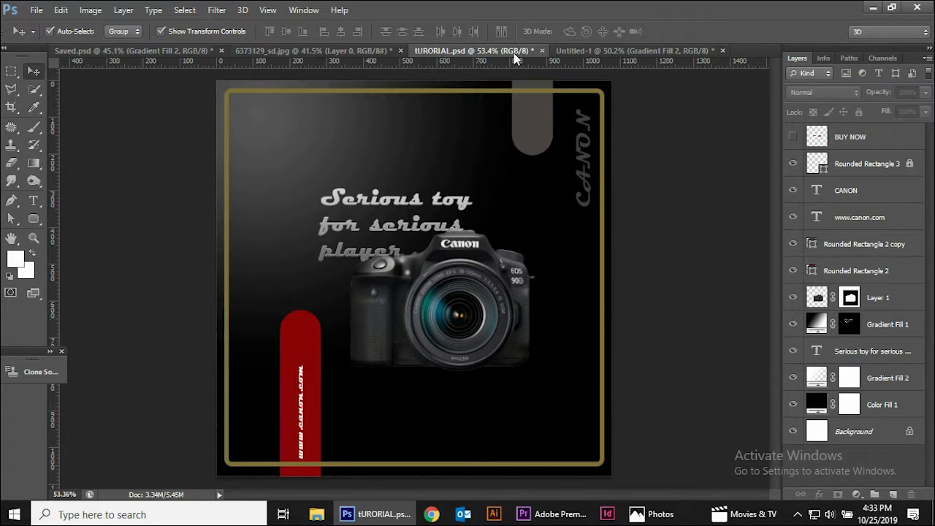
left_click(612, 55)
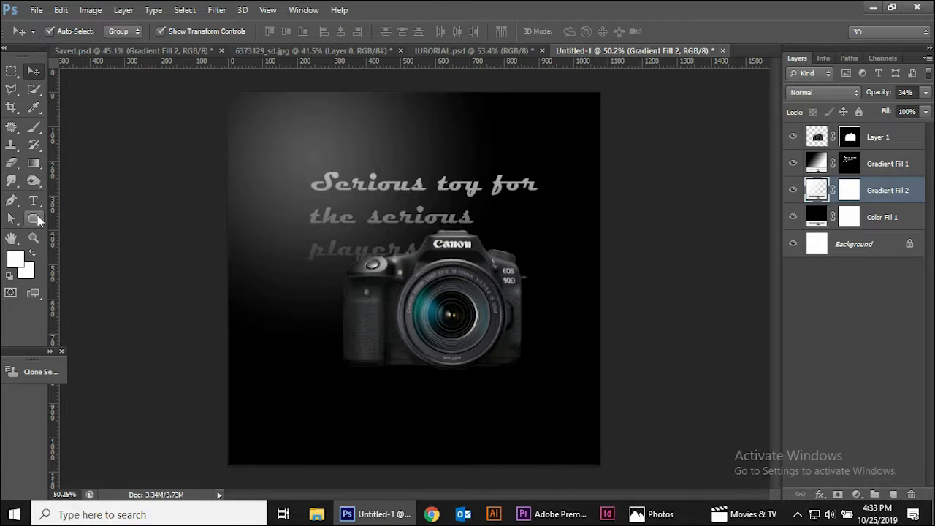
left_click(36, 219)
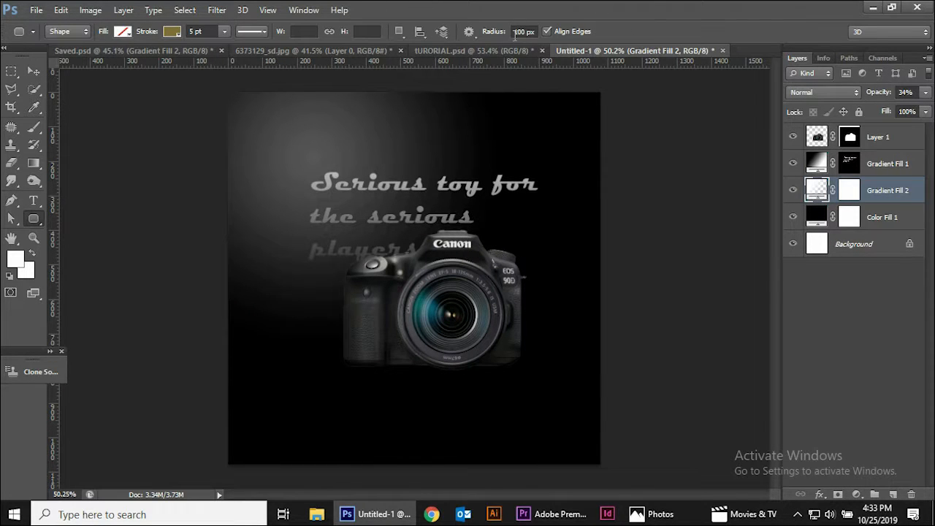
left_click_drag(516, 33, 541, 34)
right_click(36, 223)
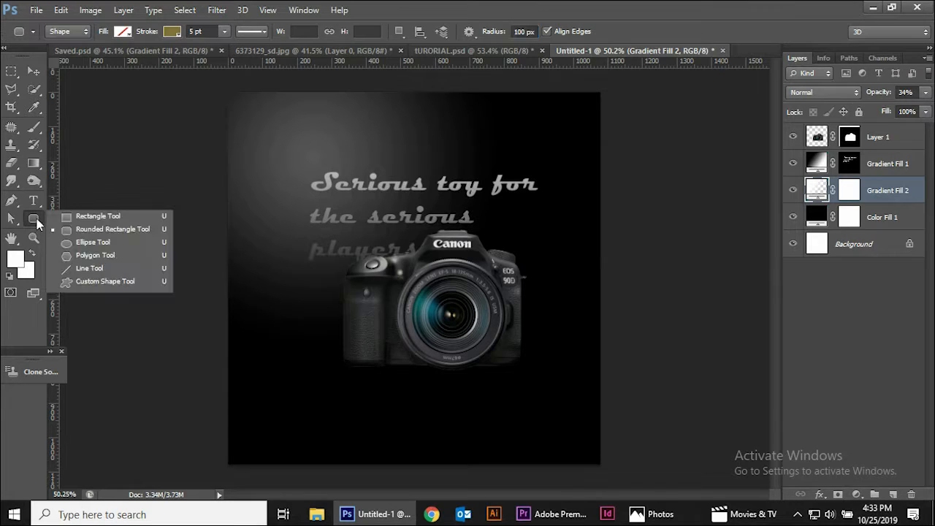
left_click(78, 229)
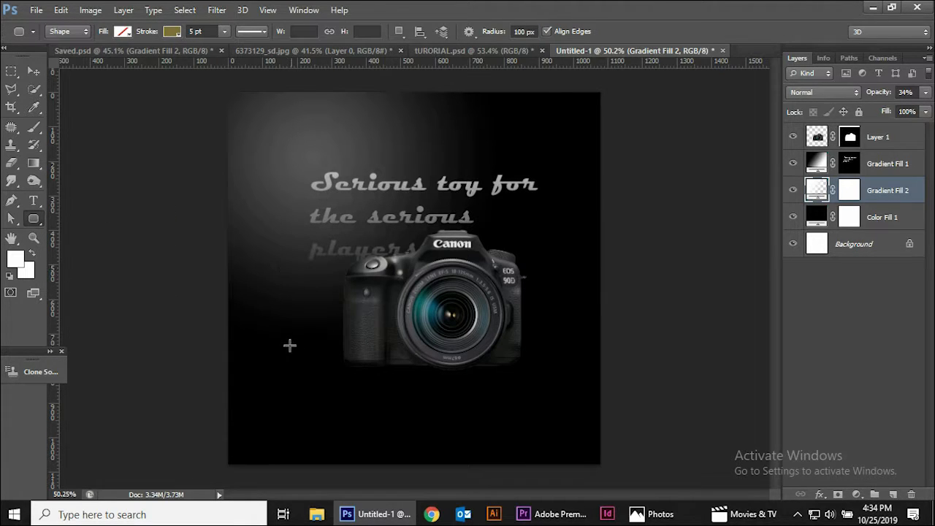
mouse_move(290, 346)
left_mouse_down()
mouse_move(280, 368)
mouse_move(307, 428)
mouse_move(305, 445)
mouse_move(292, 444)
mouse_move(302, 446)
left_mouse_up()
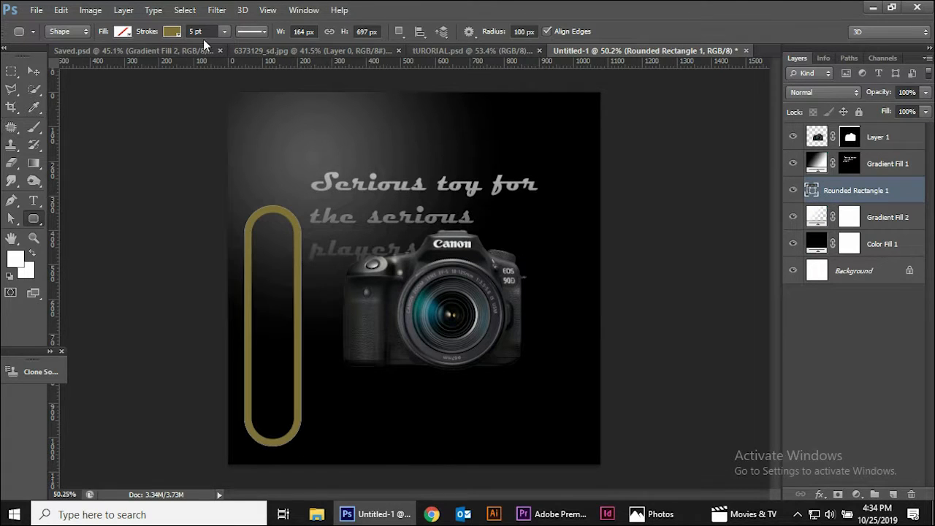
Remove the rounded rectangle's stroke and give it a solid olive green fill.
left_click(177, 34)
left_click(115, 59)
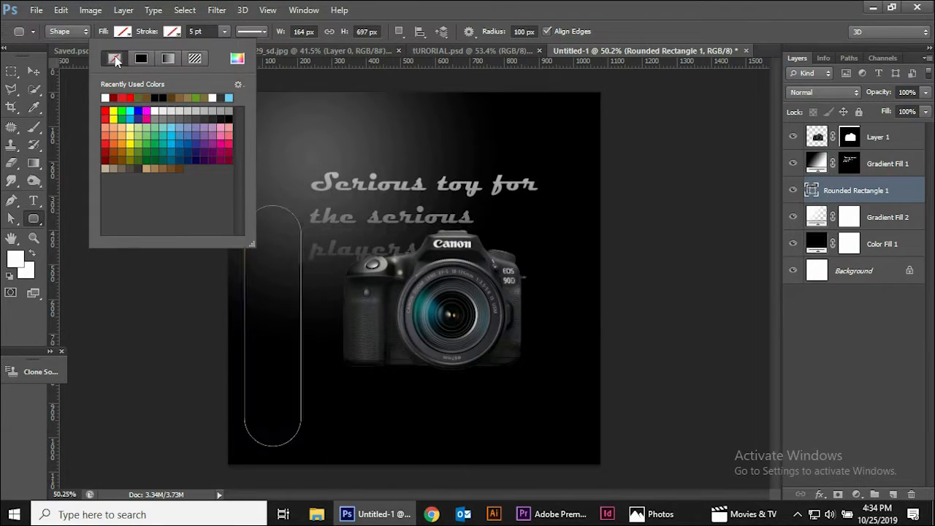
left_click(125, 34)
left_click(126, 33)
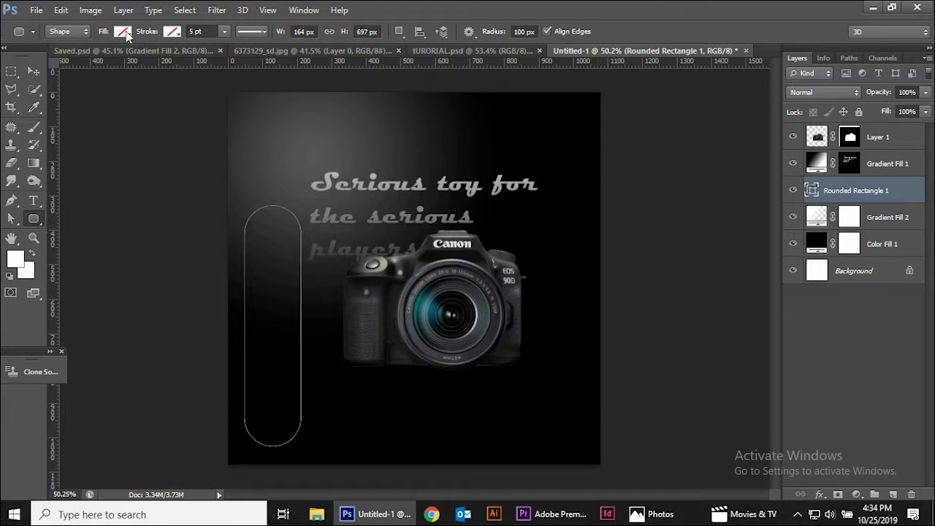
left_click(126, 33)
left_click(94, 95)
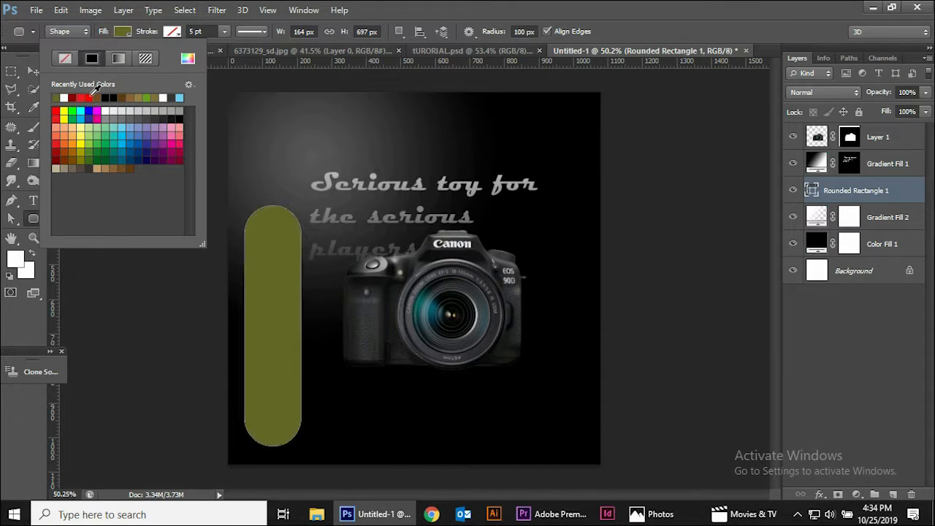
Move the rounded rectangle down and slightly right so it runs off the poster's bottom edge, and shift the slogan slightly left.
left_click(34, 78)
left_click(34, 71)
left_click_drag(256, 252, 279, 358)
left_click(413, 188)
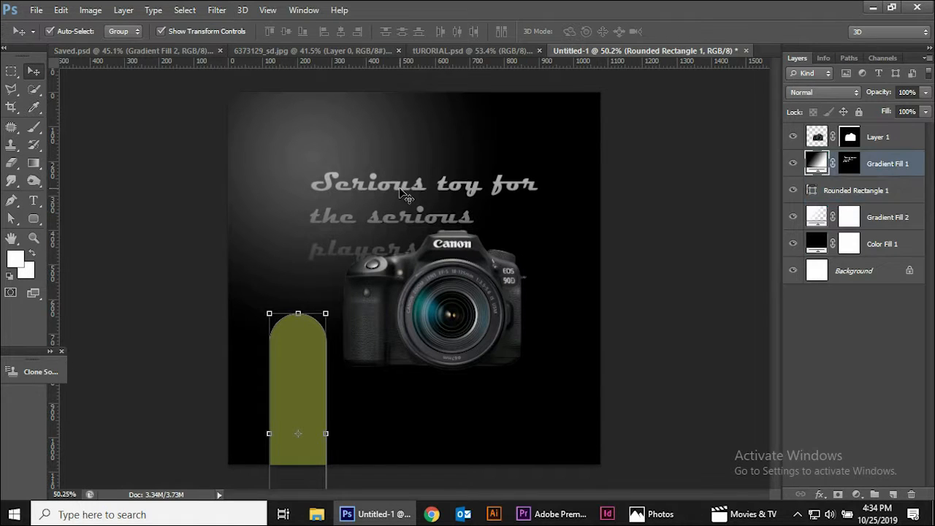
left_click_drag(414, 188, 389, 188)
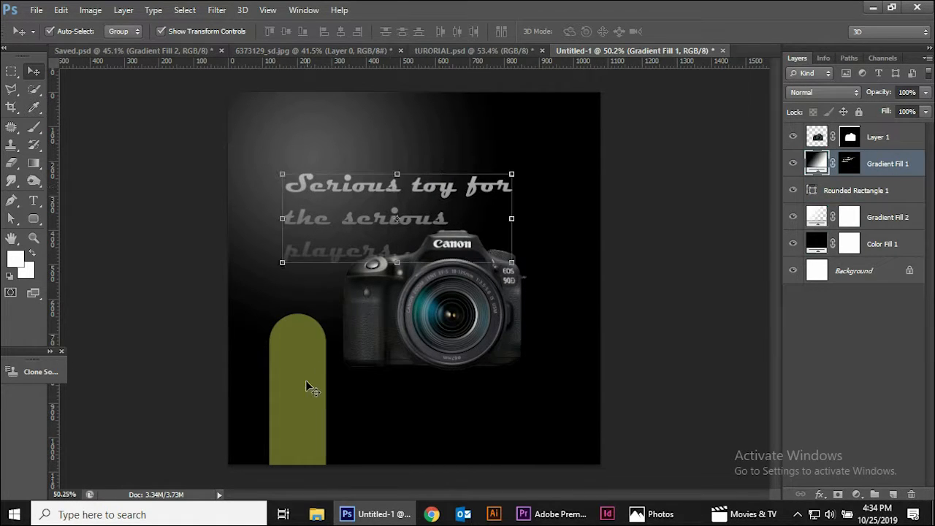
Move the olive rounded rectangle slightly down and right, and shift the slogan slightly left.
mouse_move(310, 386)
left_mouse_down()
mouse_move(306, 375)
mouse_move(318, 387)
left_mouse_up()
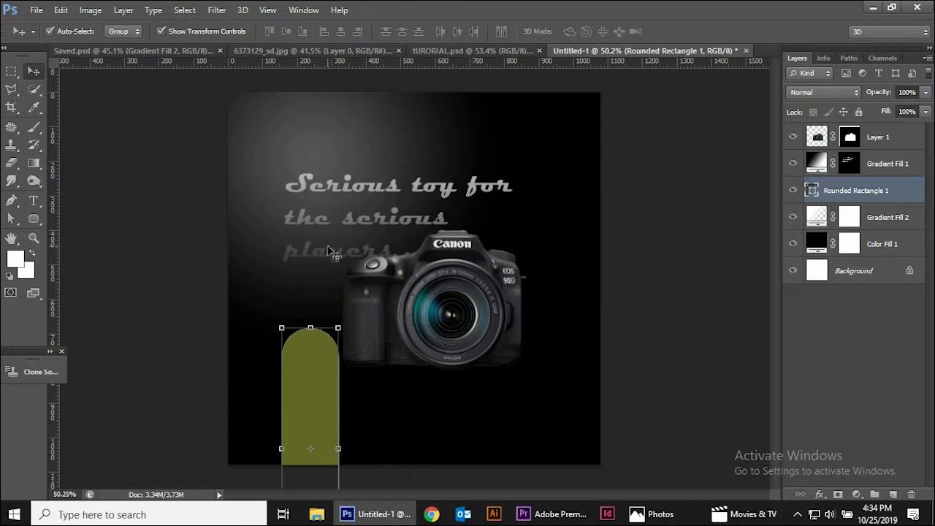
left_click(349, 224)
left_click_drag(348, 221, 342, 222)
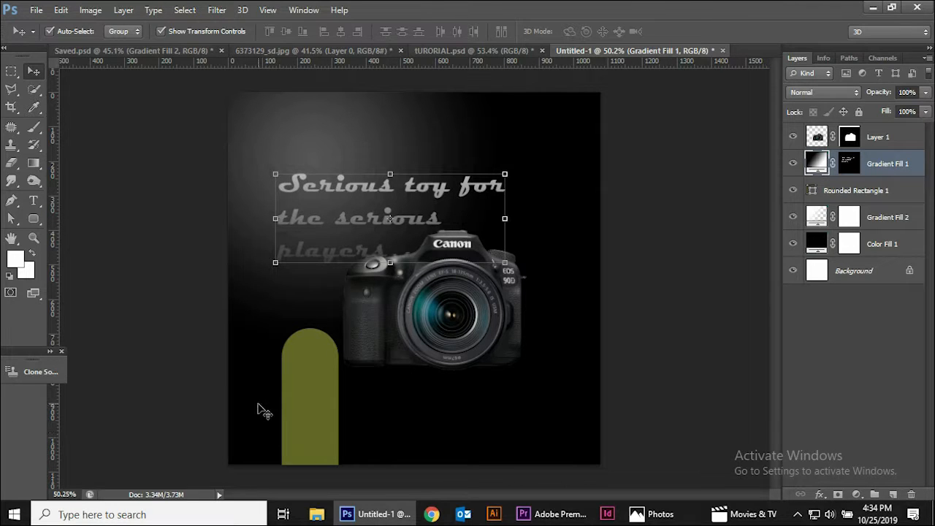
left_click_drag(317, 397, 313, 399)
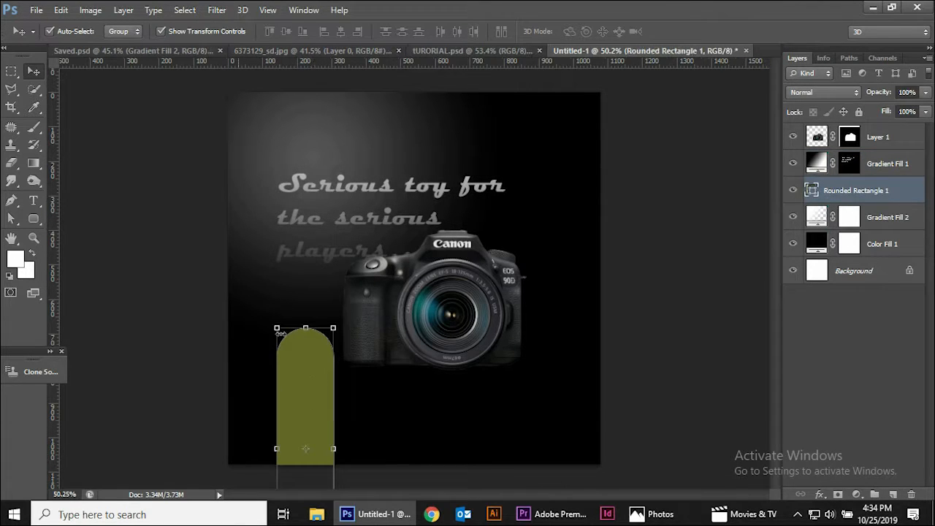
Duplicate the olive rounded rectangle and place the copy so it hangs off the poster's top edge near the right corner.
key("alt")
key("alt")
left_click_drag(305, 413, 544, 210)
left_click_drag(575, 378, 520, 155)
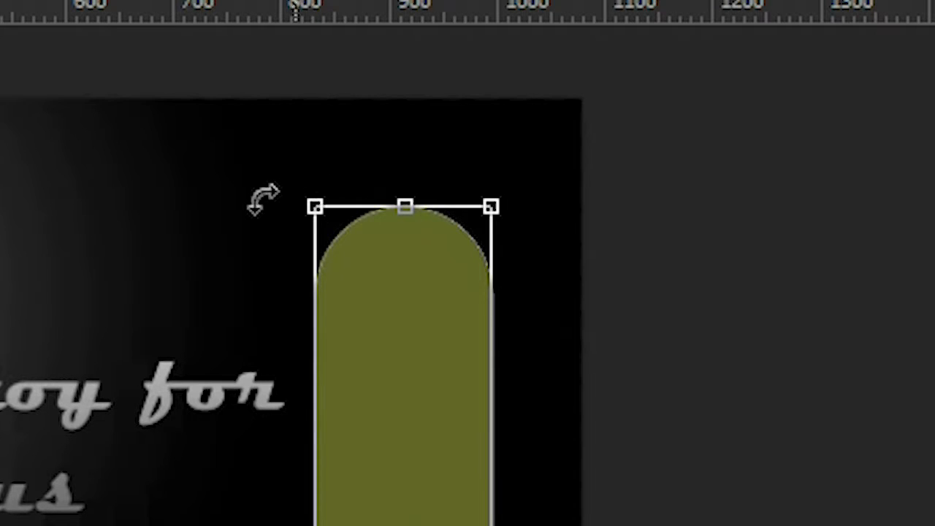
mouse_move(260, 200)
left_mouse_down()
mouse_move(455, 146)
mouse_move(284, 173)
mouse_move(263, 196)
left_mouse_up()
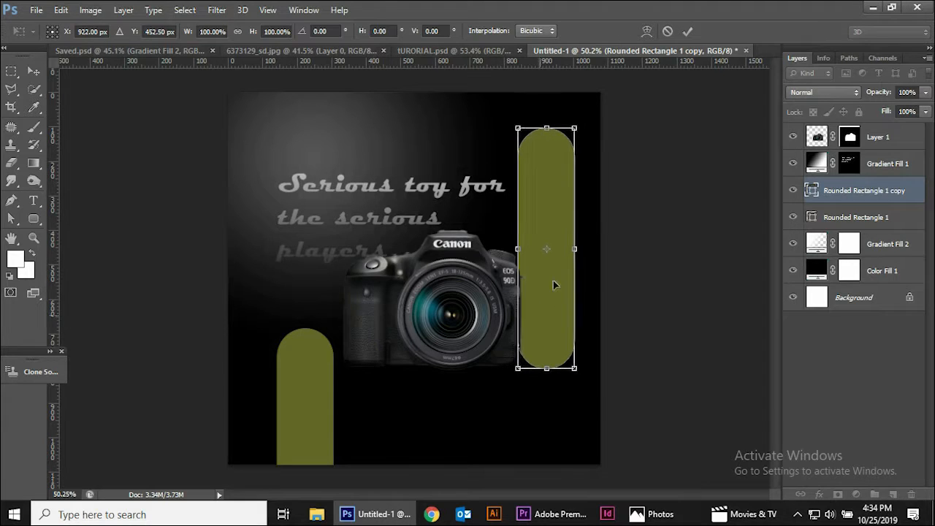
left_click_drag(554, 285, 534, 107)
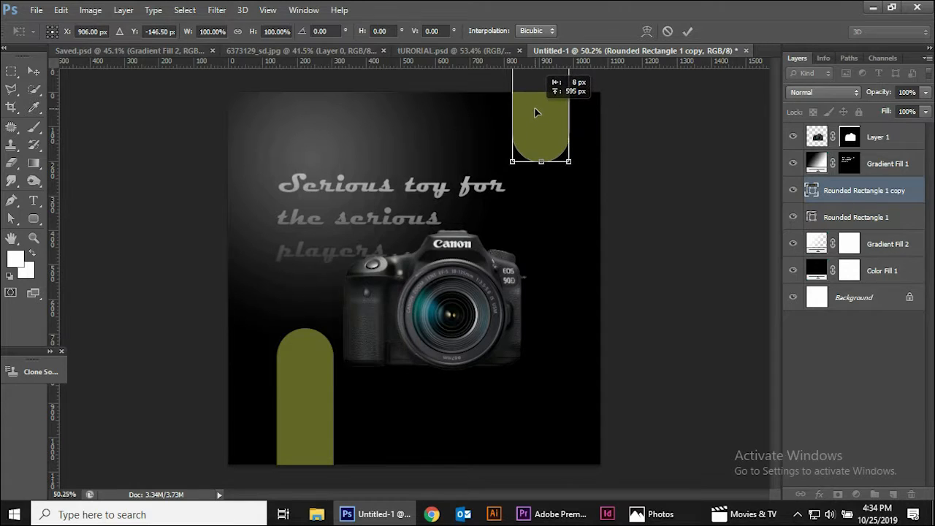
left_click(688, 31)
Recolour the rounded rectangle copy at the poster's top edge to a muted dark grey.
double_click(811, 190)
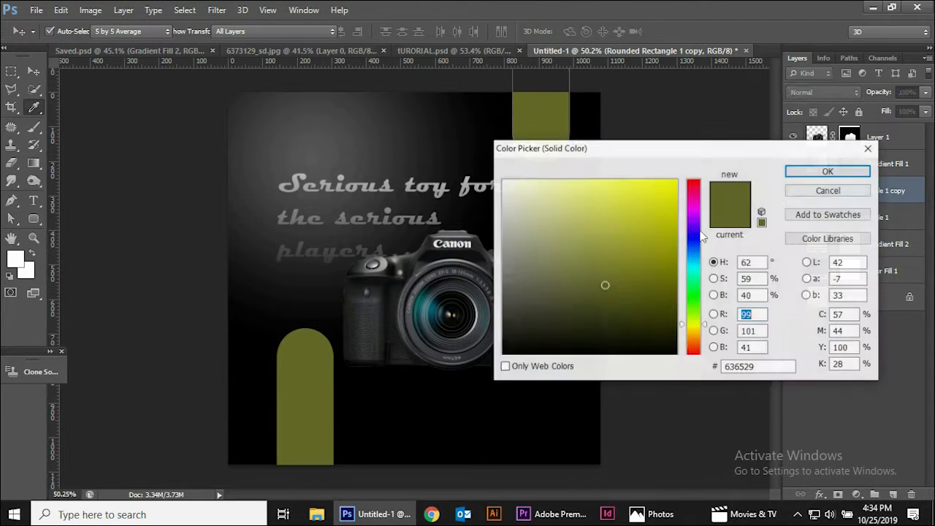
left_click(512, 321)
left_click_drag(511, 293, 506, 305)
left_click(826, 172)
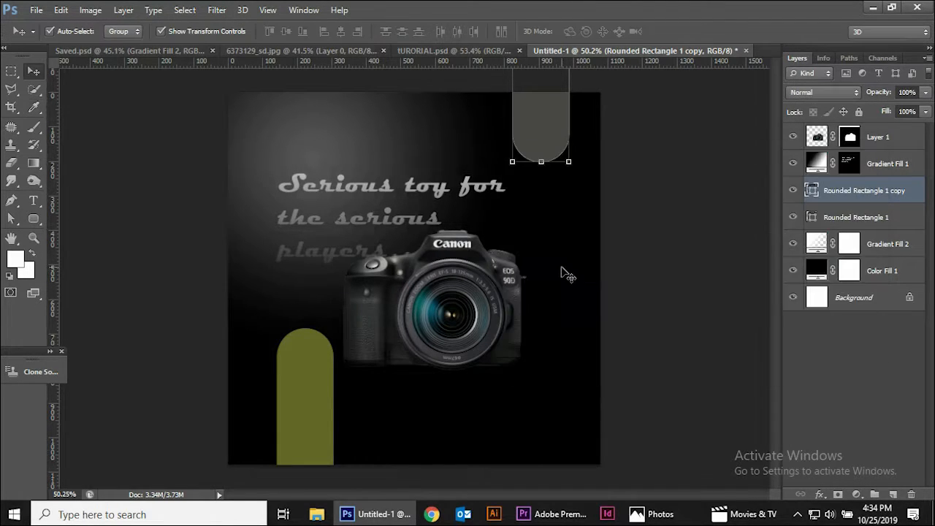
Change the fill of the original rounded rectangle beside the camera to dark red.
left_click(292, 403)
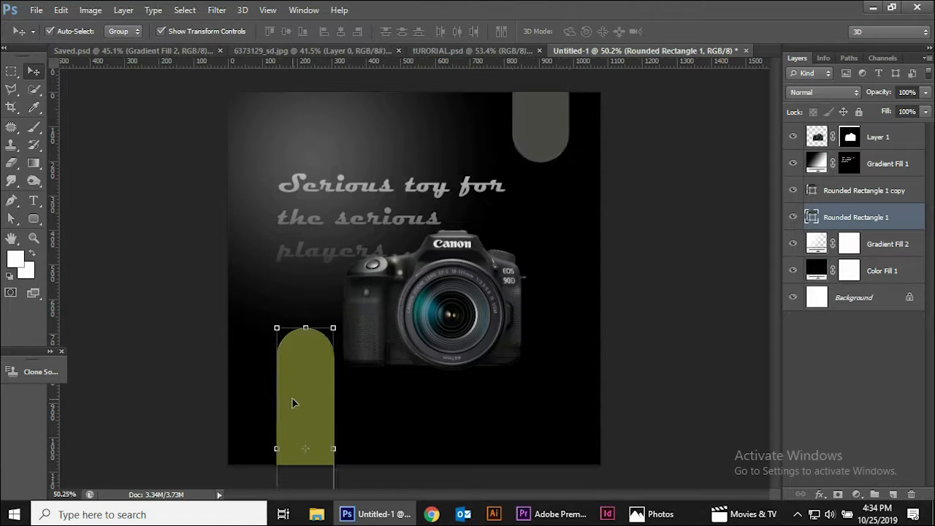
double_click(811, 218)
left_click(535, 310)
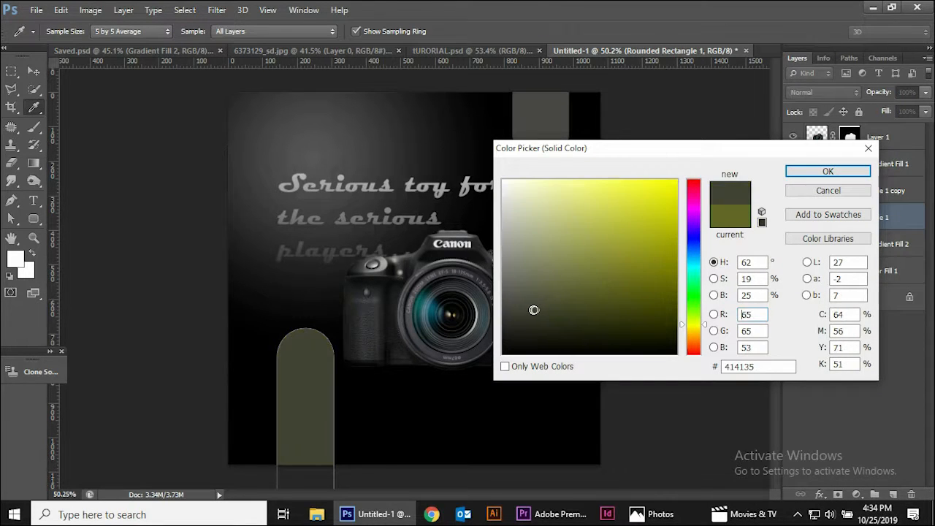
mouse_move(664, 195)
left_mouse_down()
mouse_move(655, 256)
mouse_move(679, 297)
mouse_move(678, 249)
left_mouse_up()
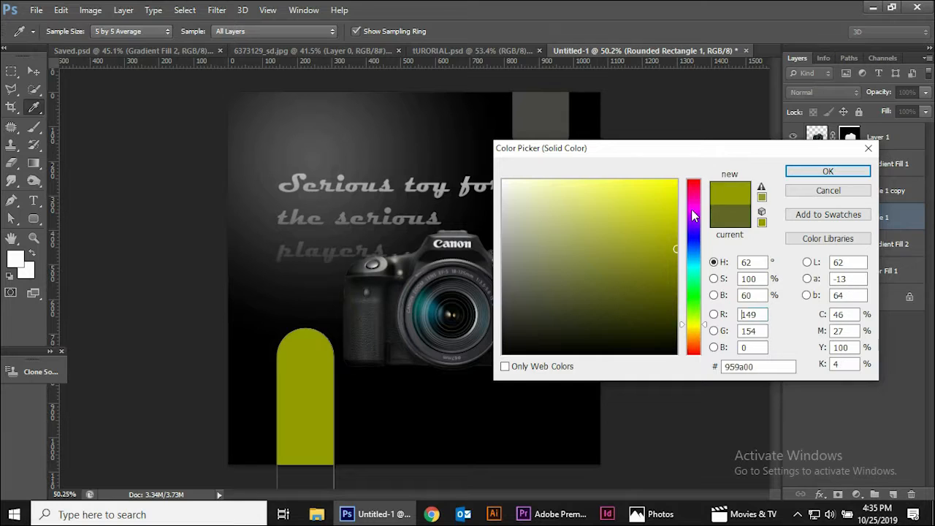
left_click_drag(694, 215, 703, 150)
left_click_drag(674, 251, 670, 283)
left_click(828, 171)
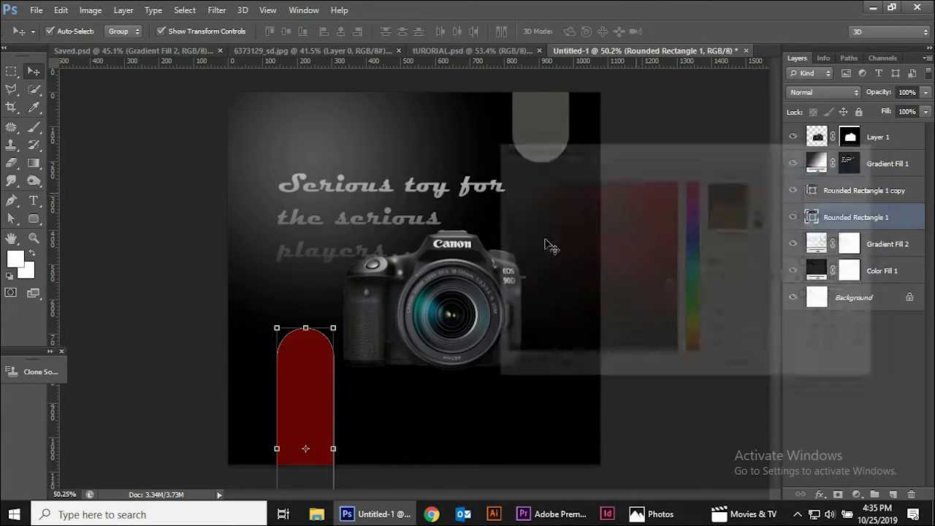
left_click(119, 230)
key("ctrl+minus")
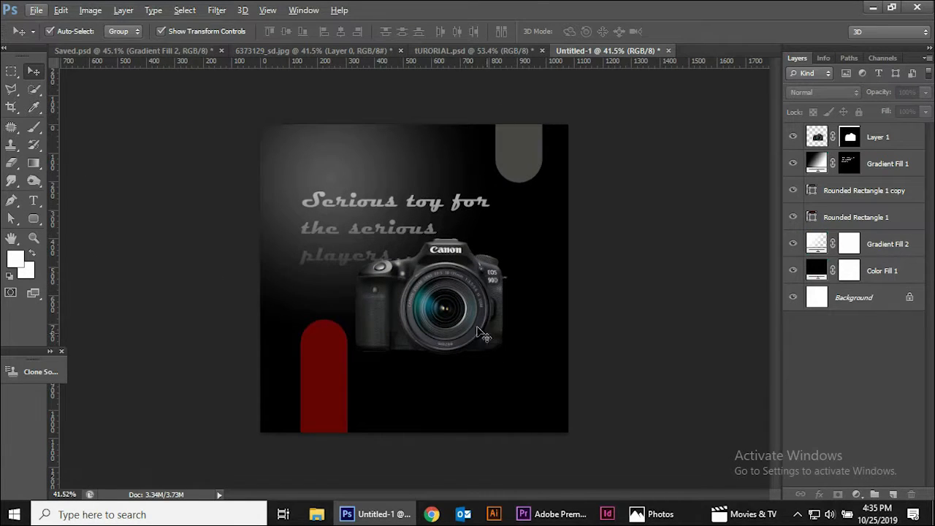
left_click(34, 200)
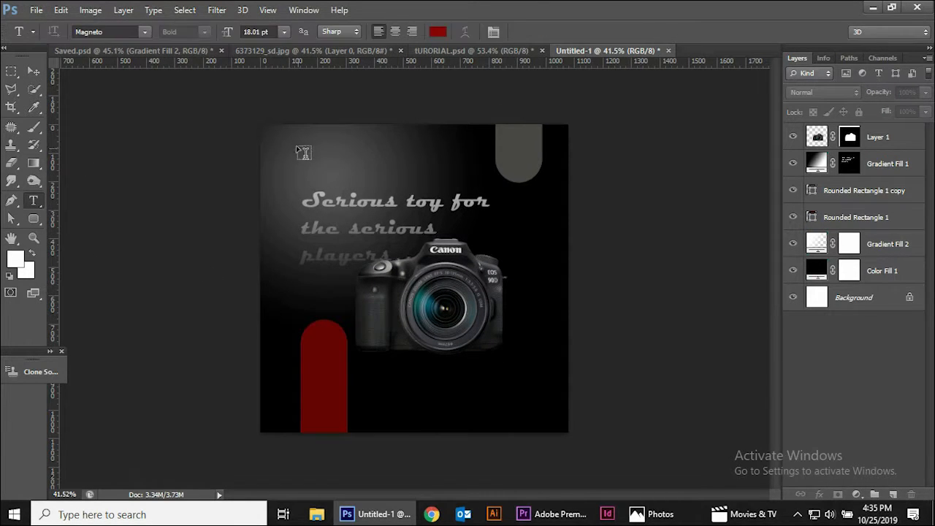
left_click_drag(296, 144, 485, 171)
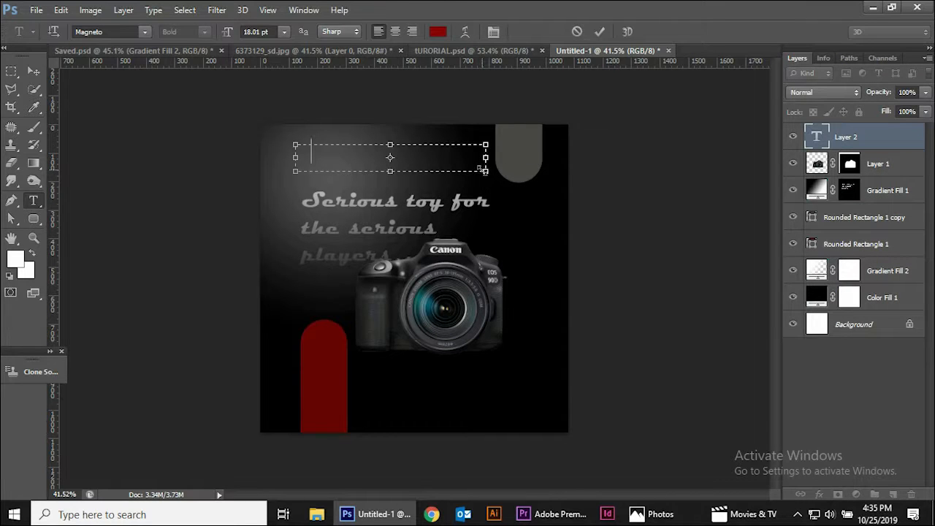
type("www.canon")
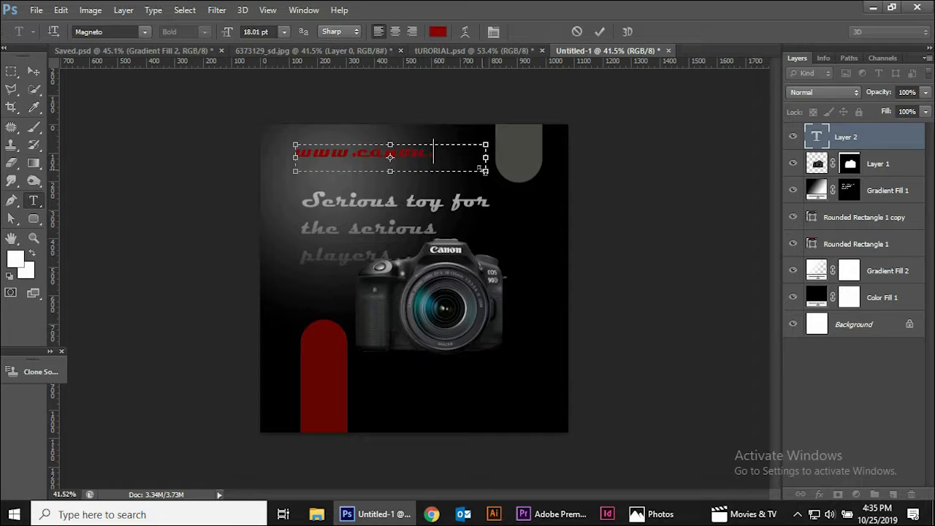
type(".com")
left_click(34, 71)
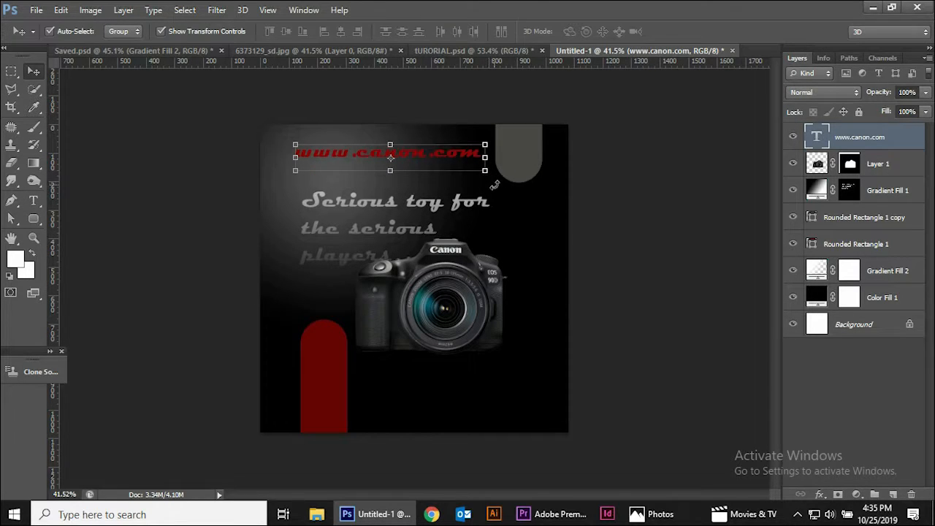
left_click_drag(495, 185, 422, 80)
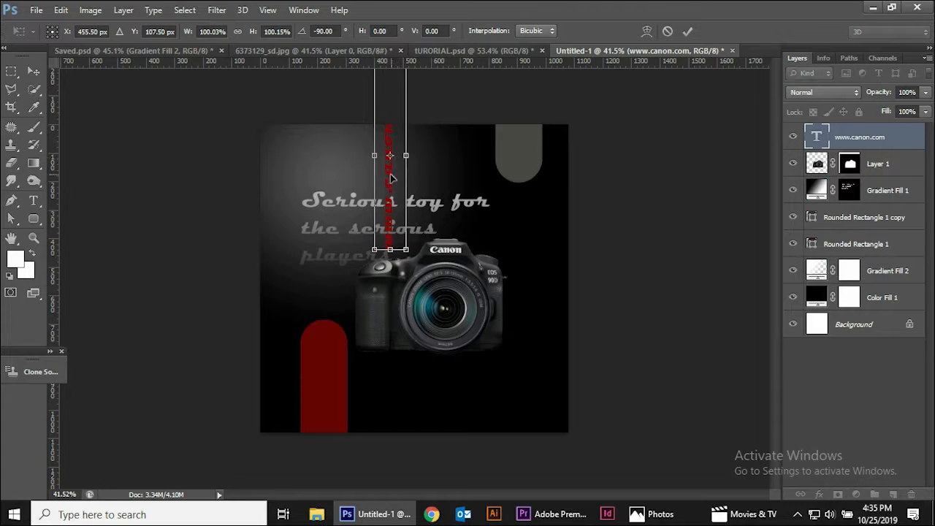
left_click_drag(391, 178, 329, 383)
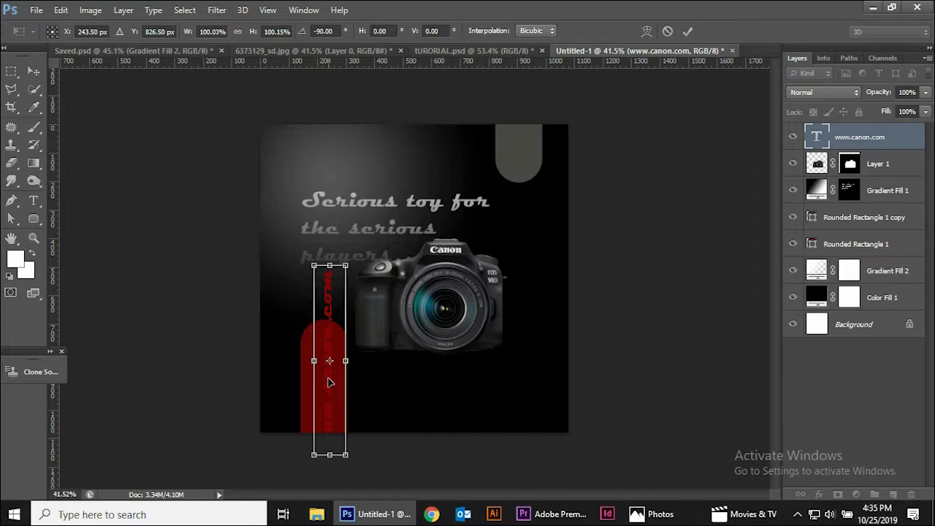
left_click(688, 31)
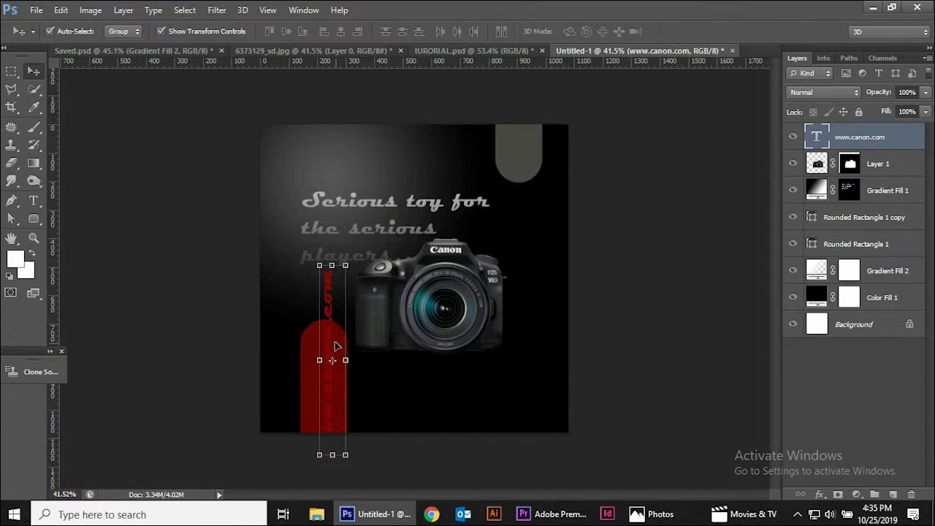
double_click(317, 335)
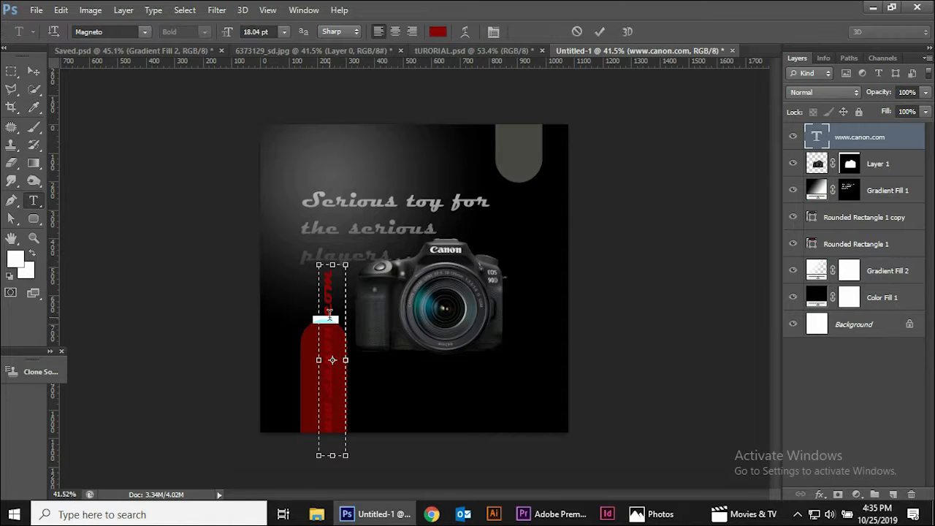
left_click(438, 31)
left_click_drag(513, 190, 494, 158)
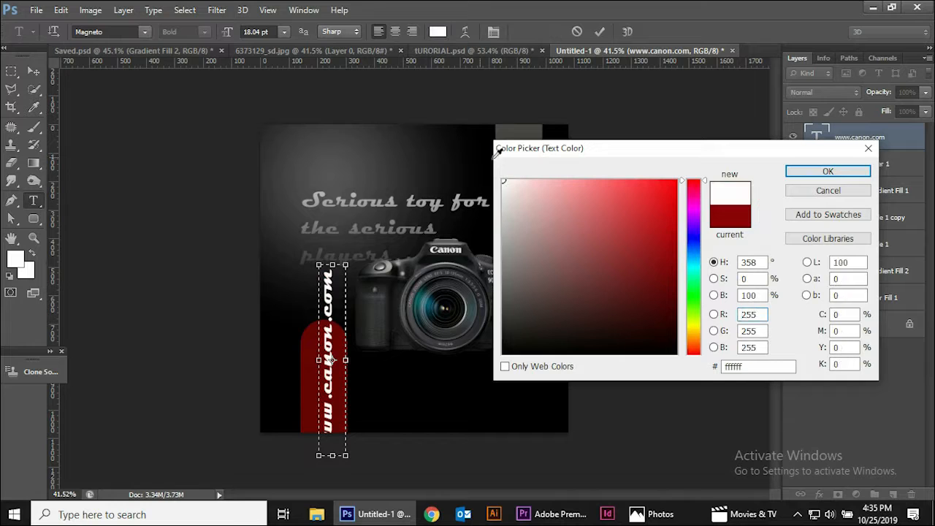
left_click(828, 171)
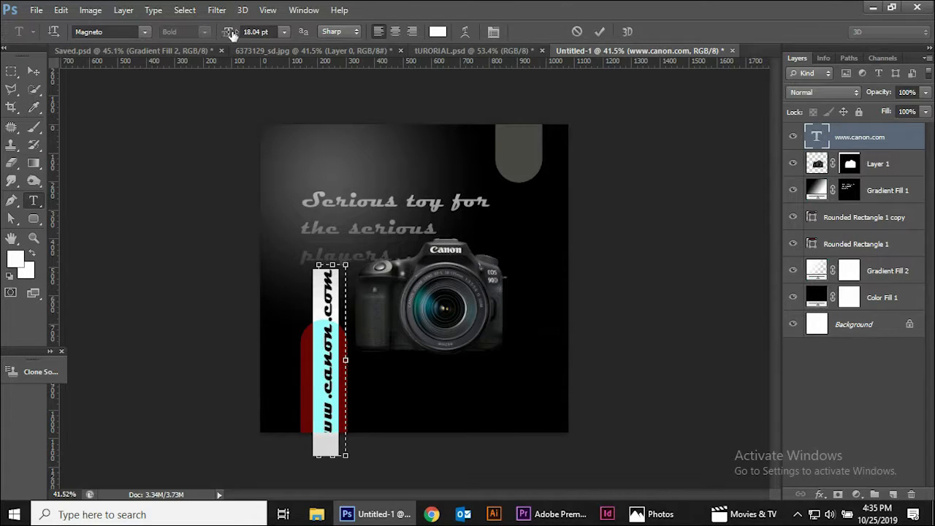
left_click_drag(231, 34, 226, 35)
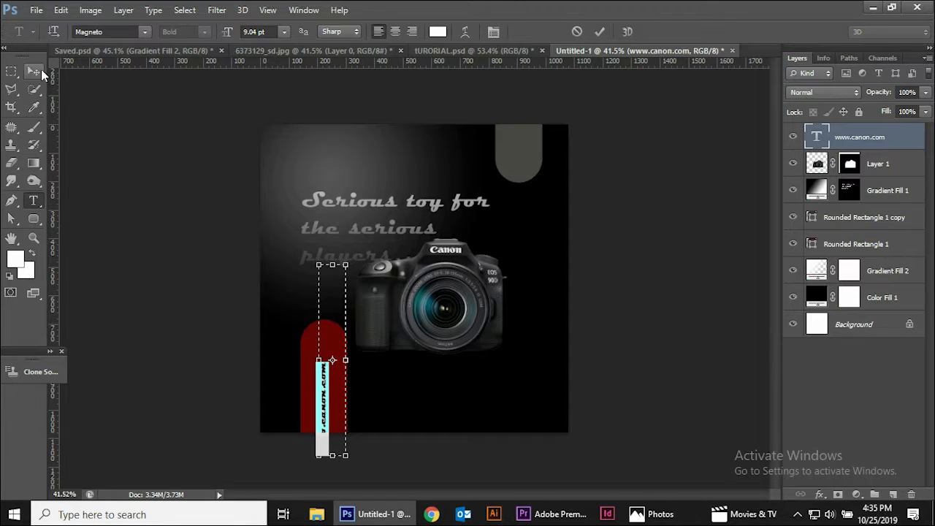
left_click(41, 70)
left_click_drag(326, 398, 326, 373)
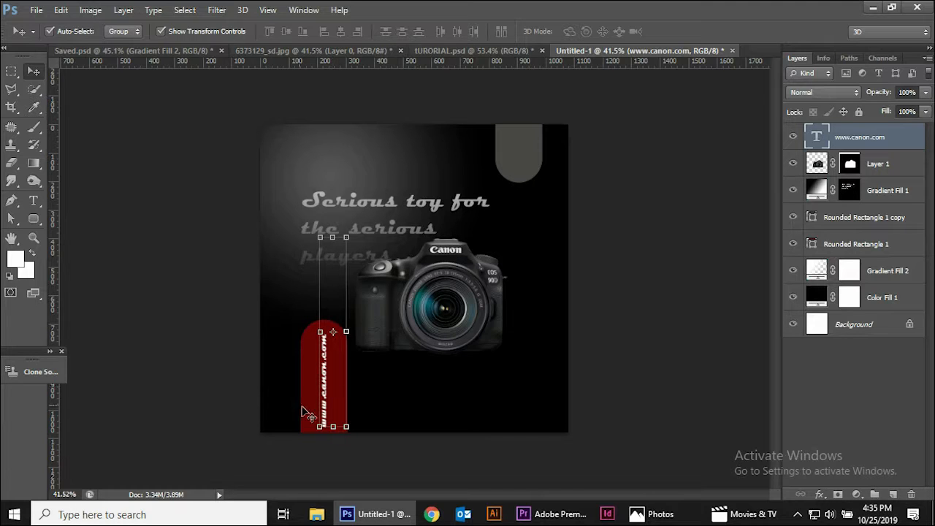
key("ctrl+t")
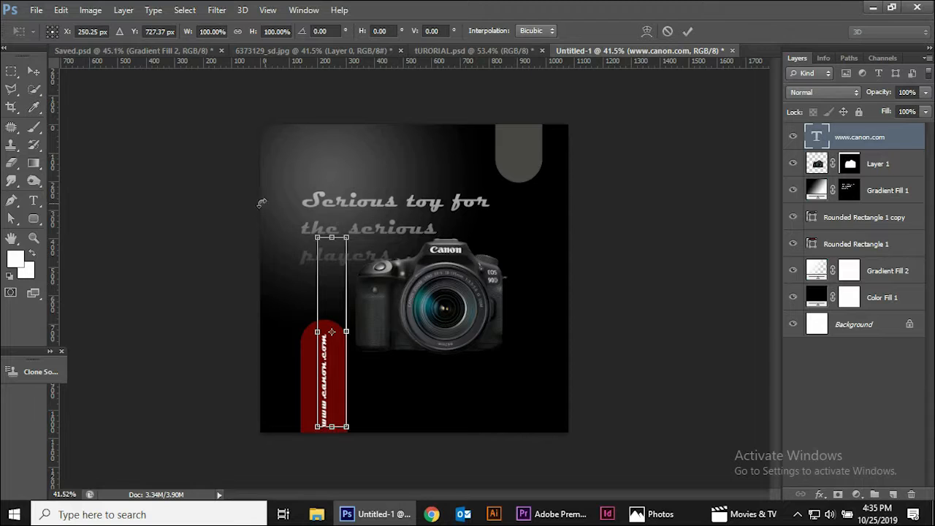
left_click(33, 201)
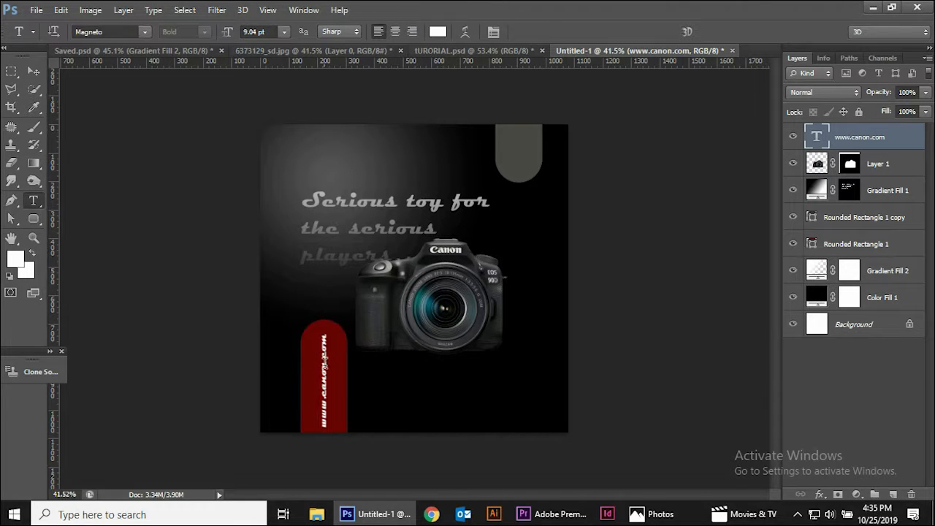
left_click(325, 362)
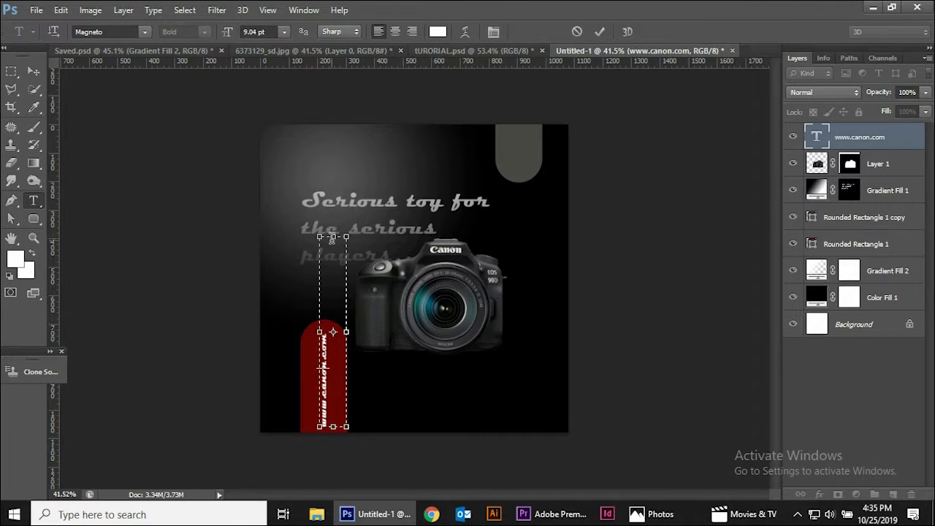
left_click_drag(334, 238, 333, 326)
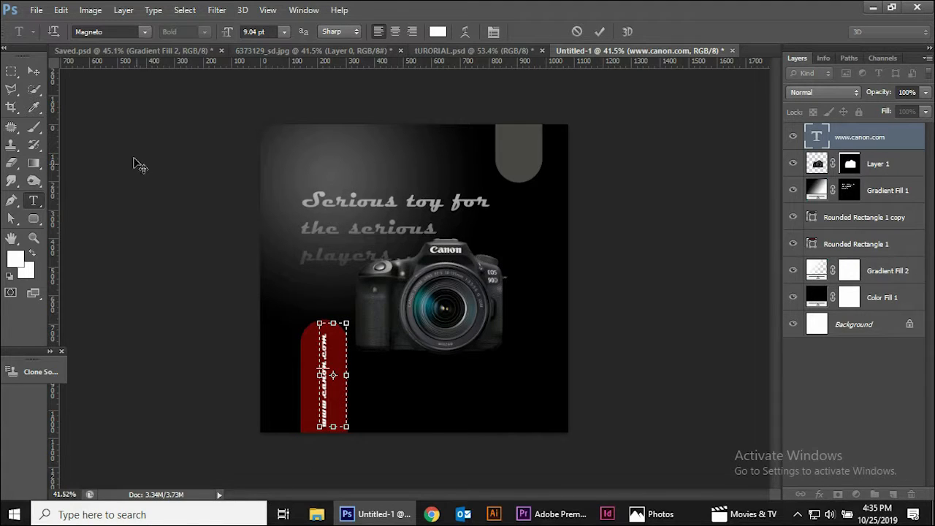
left_click(34, 70)
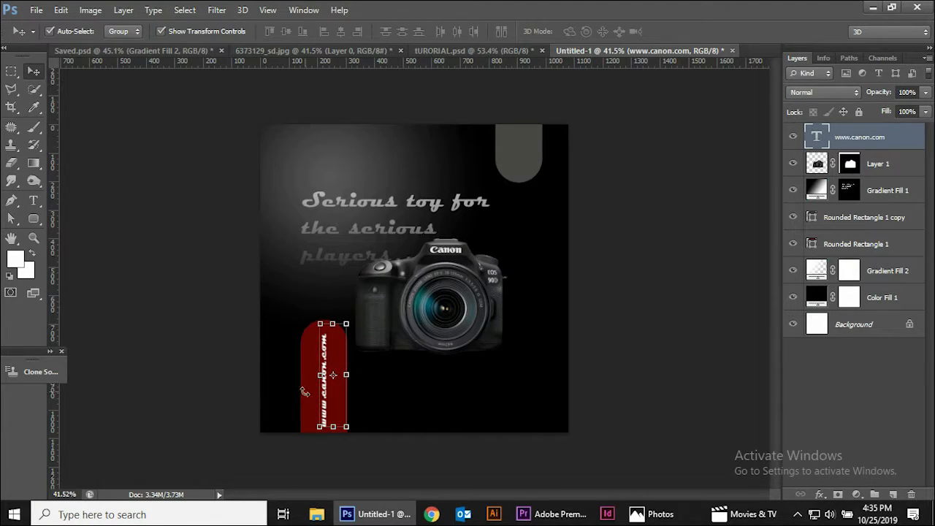
key("ctrl+t")
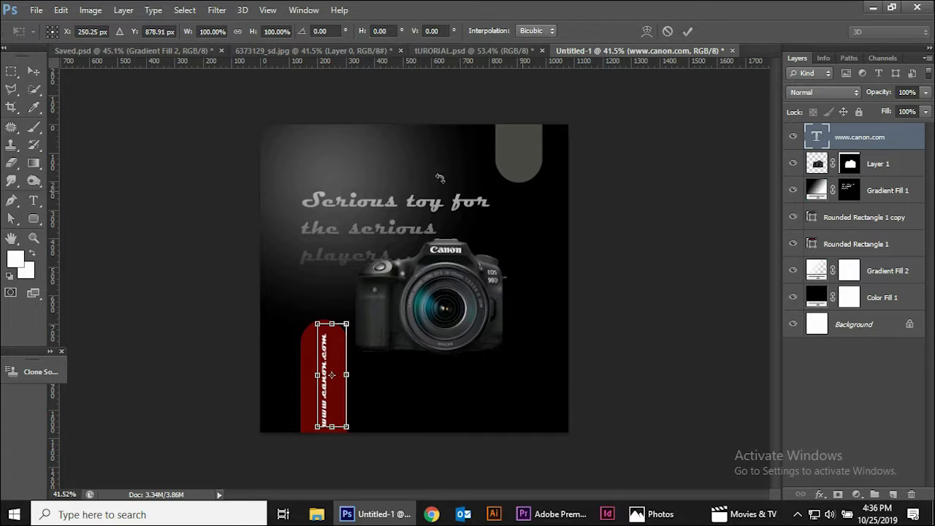
left_click(688, 31)
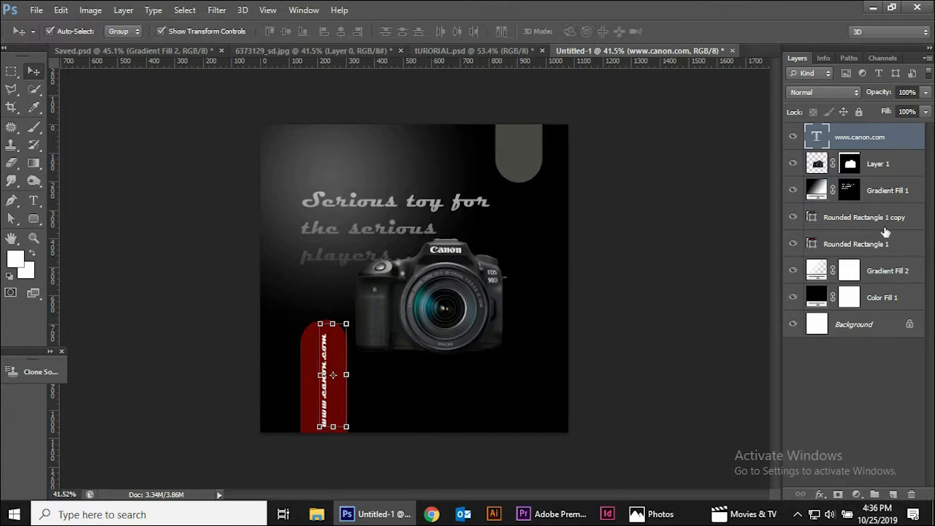
left_click(874, 244)
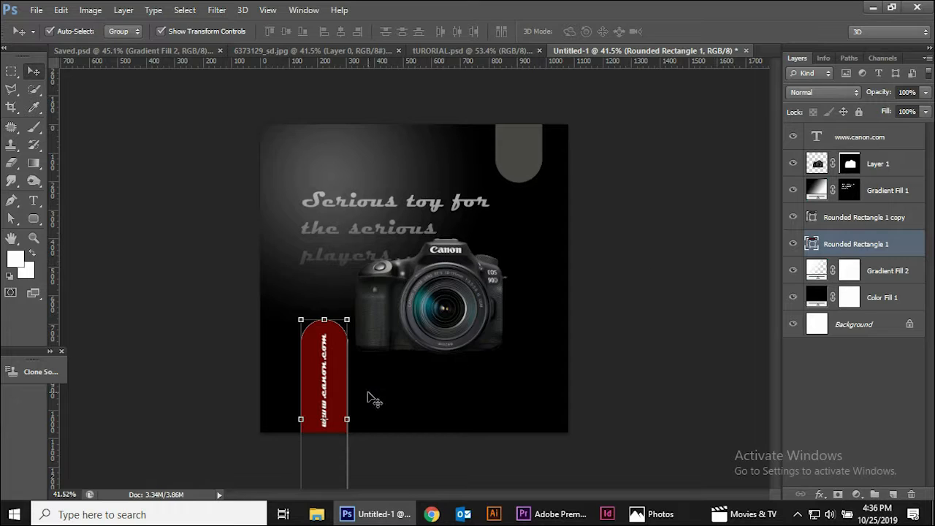
key("Up")
key("Up")
key("Up")
key("Up")
key("Up")
key("Up")
key("Up")
key("Up")
key("Up")
key("Up")
key("Up")
key("Up")
key("Up")
key("Up")
key("Up")
key("Up")
key("Up")
key("Up")
key("Up")
key("Up")
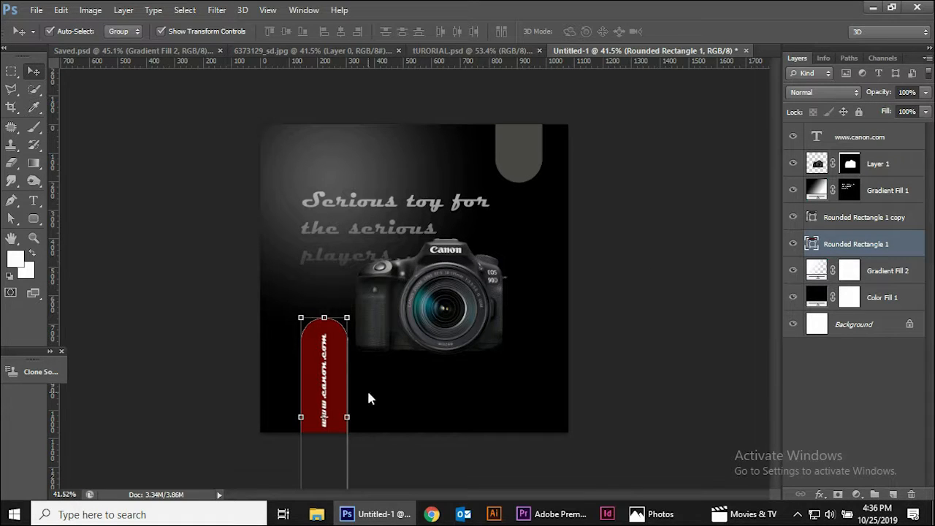
key("Up")
key("Up")
key("Up")
key("Up")
key("Up")
key("Up")
key("Up")
key("Up")
key("Up")
key("Up")
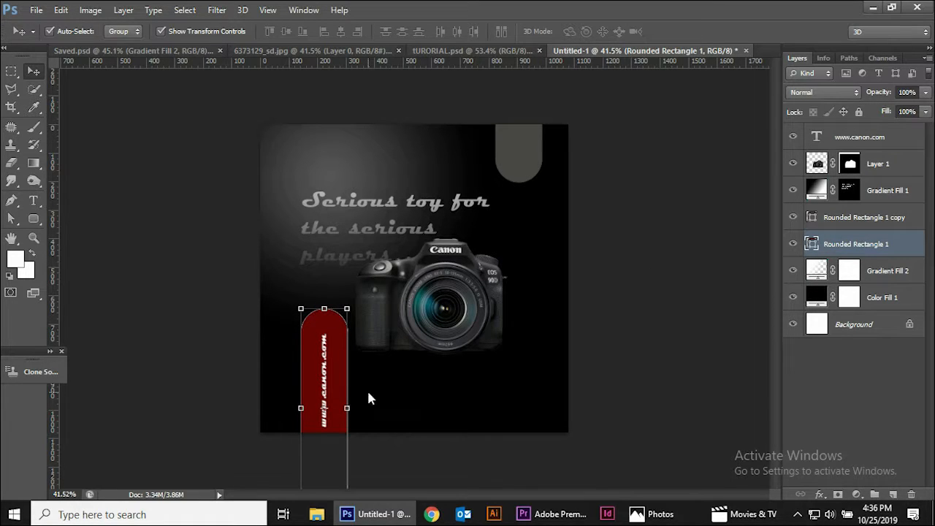
left_click(875, 143)
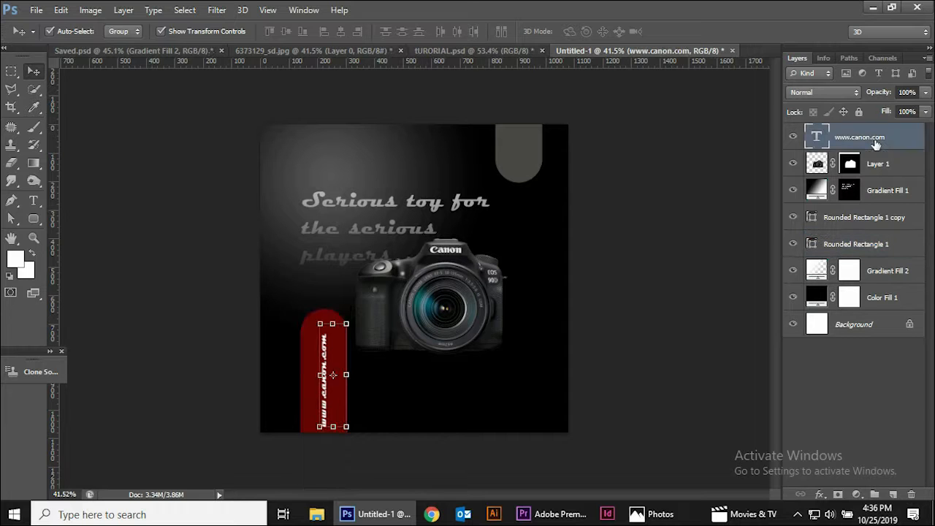
key("Up")
key("Up")
key("Up")
key("Up")
key("Up")
key("Up")
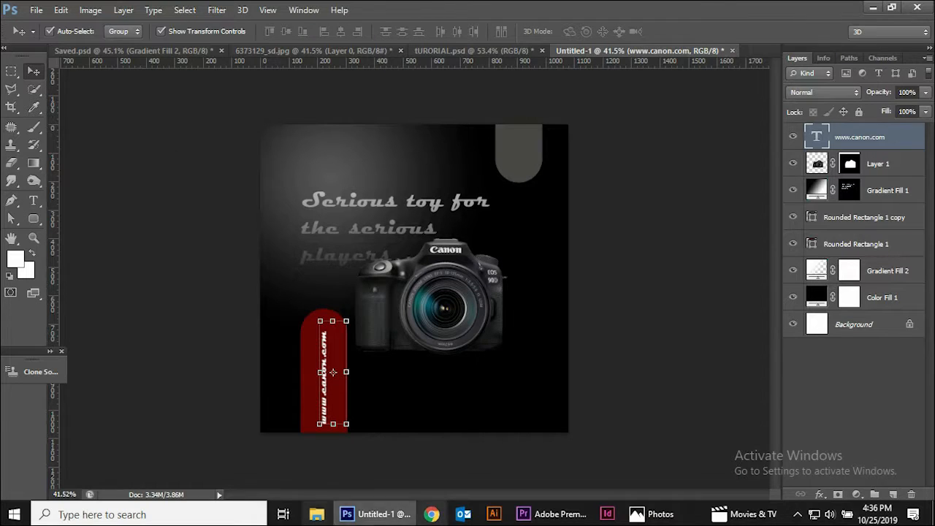
Draw a rounded rectangle frame about 1028 by 1026 px with a 20 px radius, just inside the poster's edges.
left_click(33, 221)
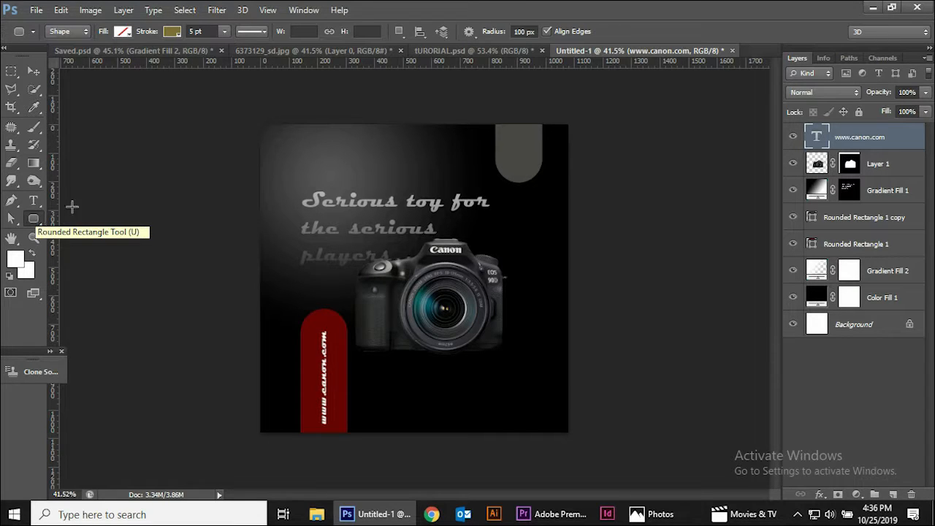
double_click(524, 32)
type("20")
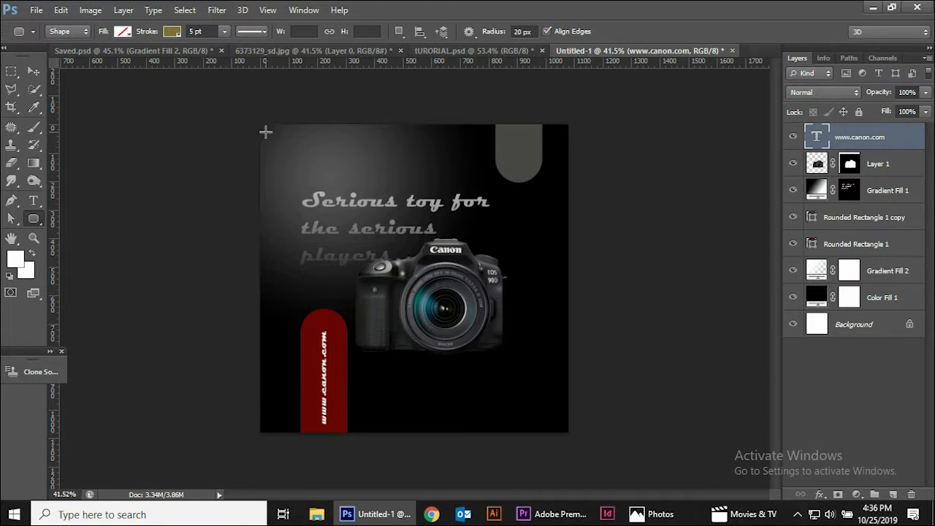
mouse_move(267, 132)
left_mouse_down()
mouse_move(375, 207)
mouse_move(413, 269)
mouse_move(531, 380)
mouse_move(557, 424)
left_mouse_up()
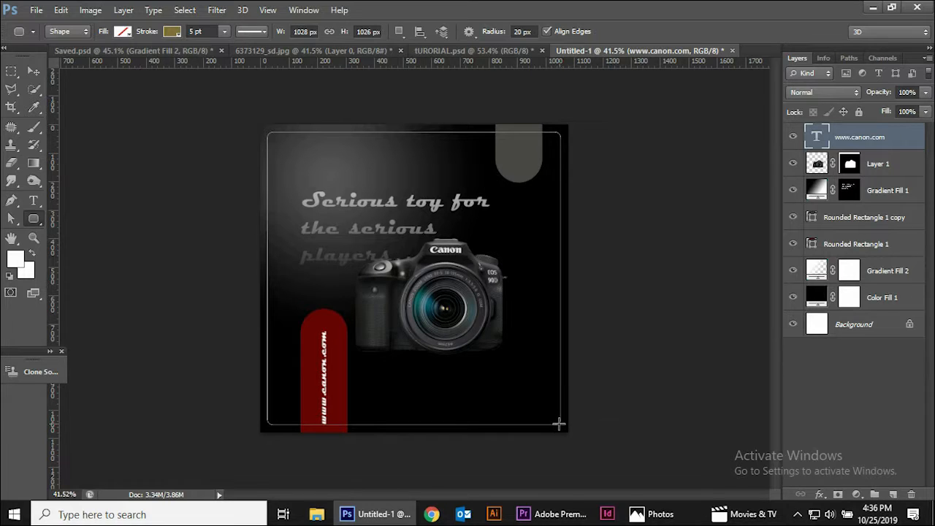
Give the Rounded Rectangle 2 frame a 2 pt dark red stroke.
left_click(209, 31)
type("2")
key("Return")
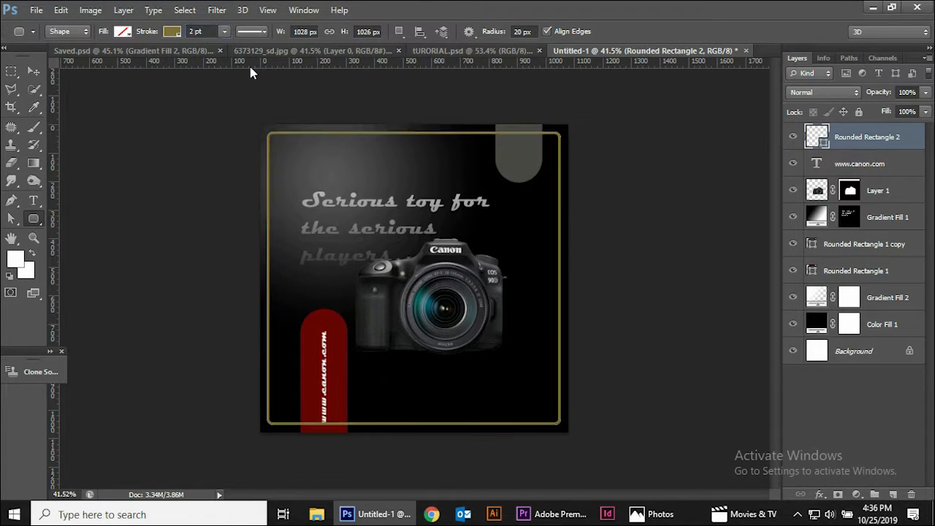
left_click(173, 33)
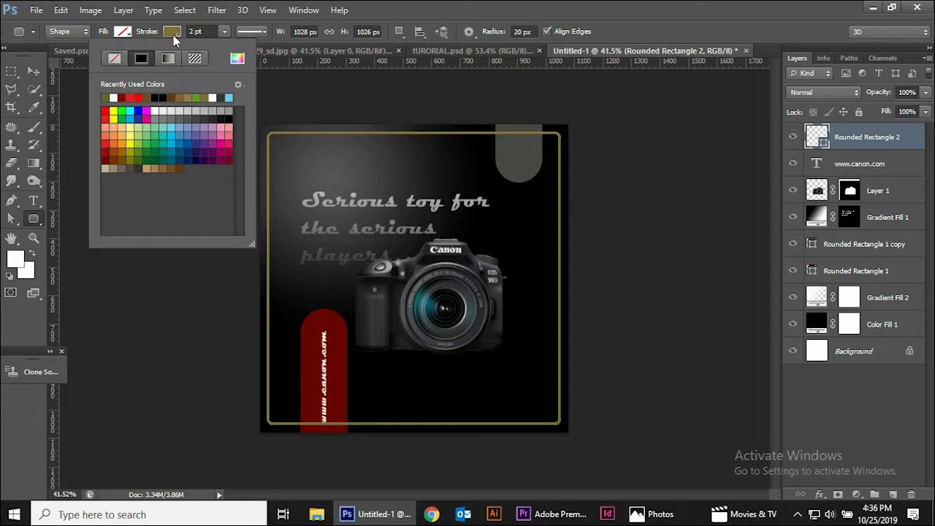
left_click(126, 97)
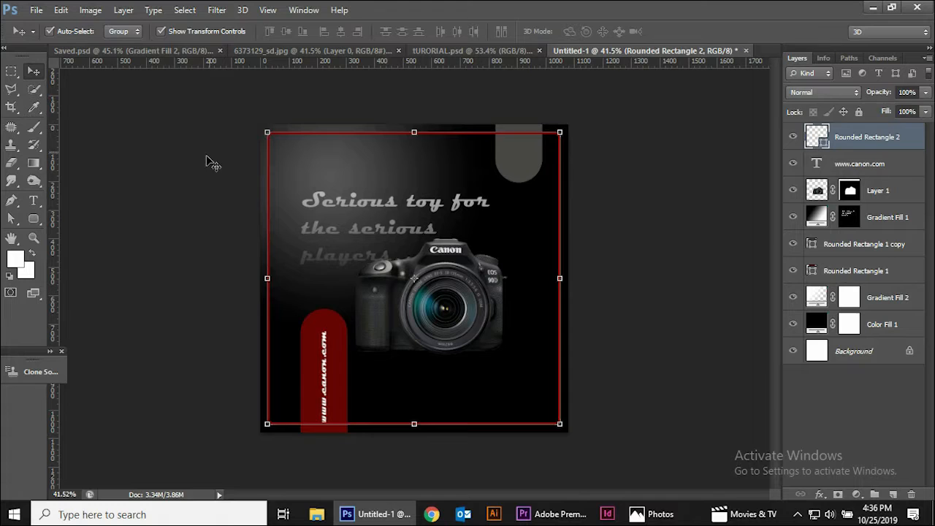
left_click(869, 145, "ctrl")
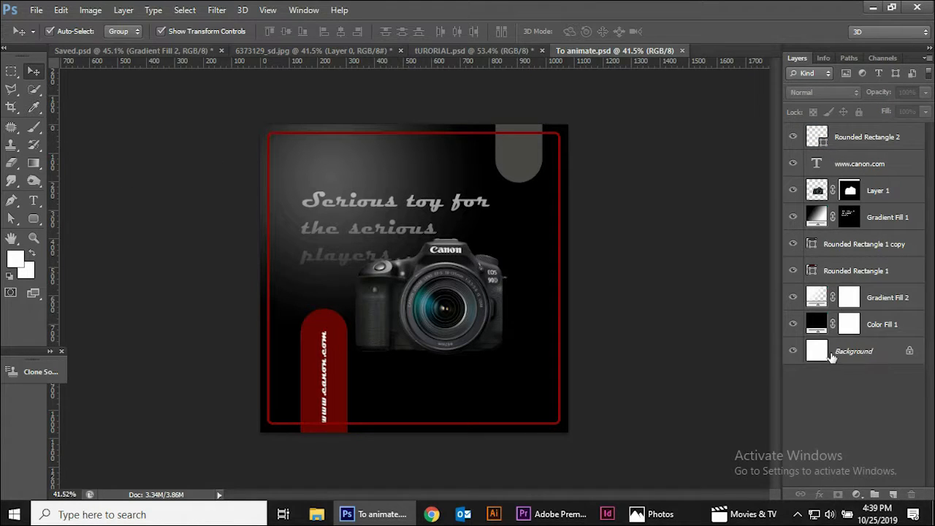
left_click(857, 143)
left_click(863, 165, "shift")
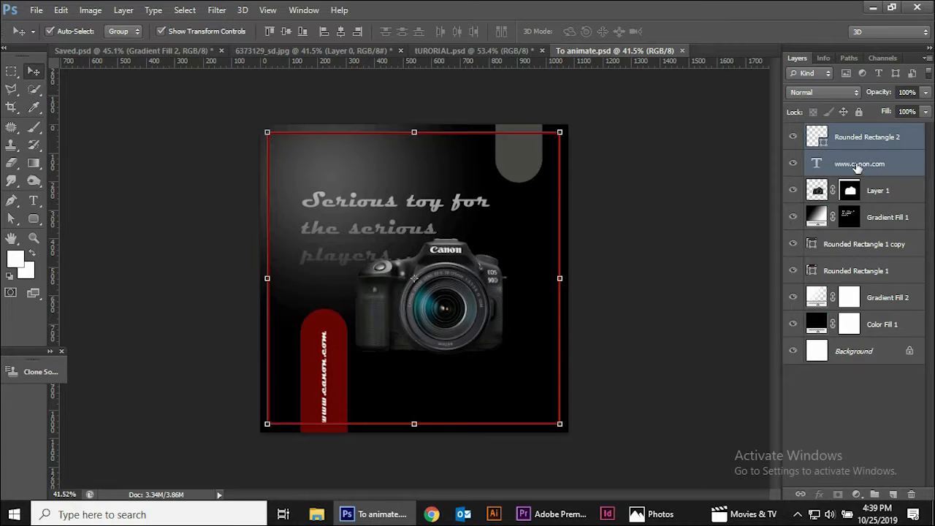
key("ctrl+e")
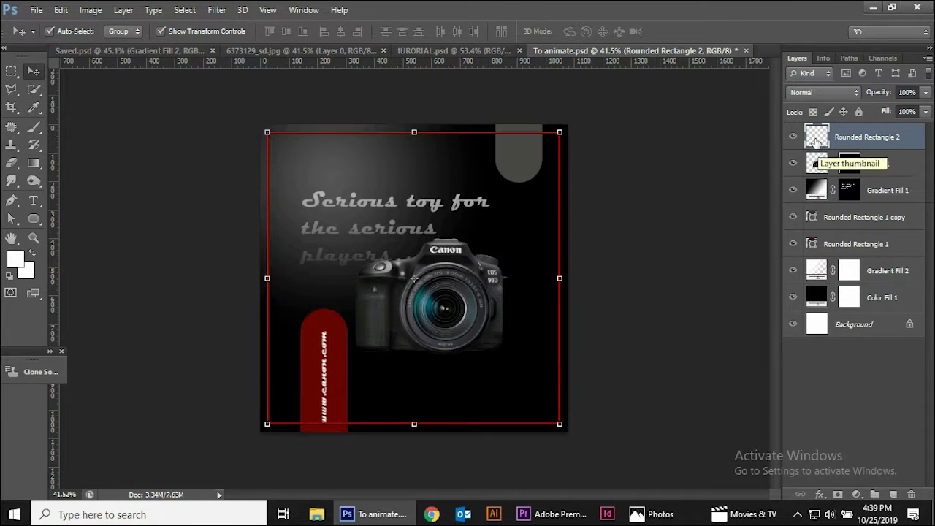
left_click(795, 137)
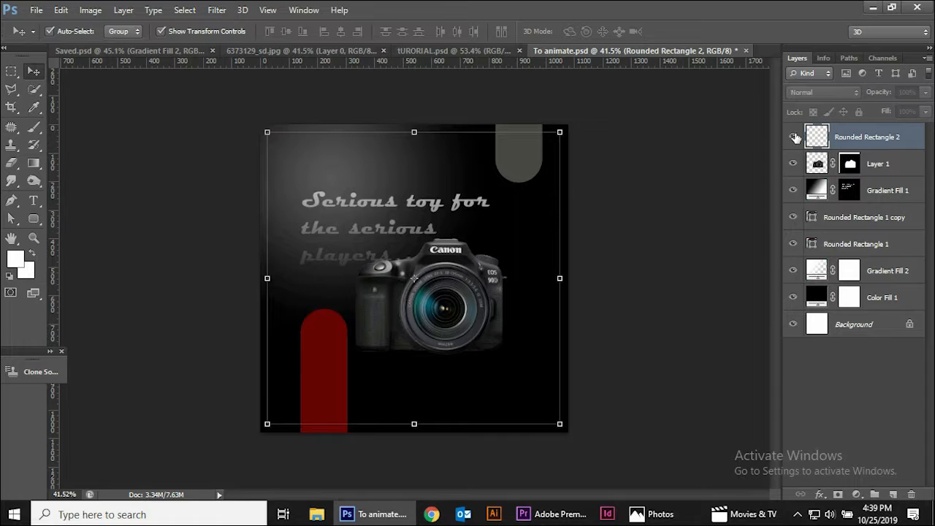
left_click(795, 137)
key("ctrl+z")
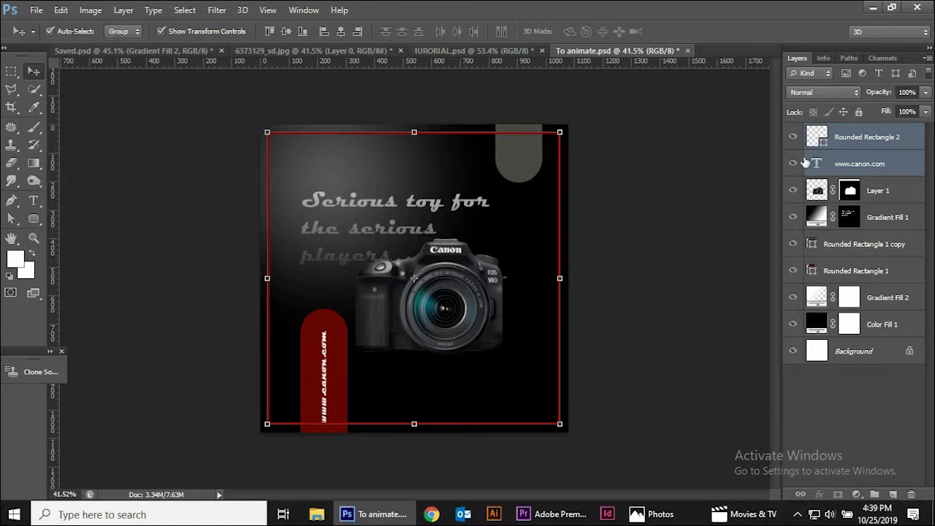
left_click(877, 170)
left_click(795, 137)
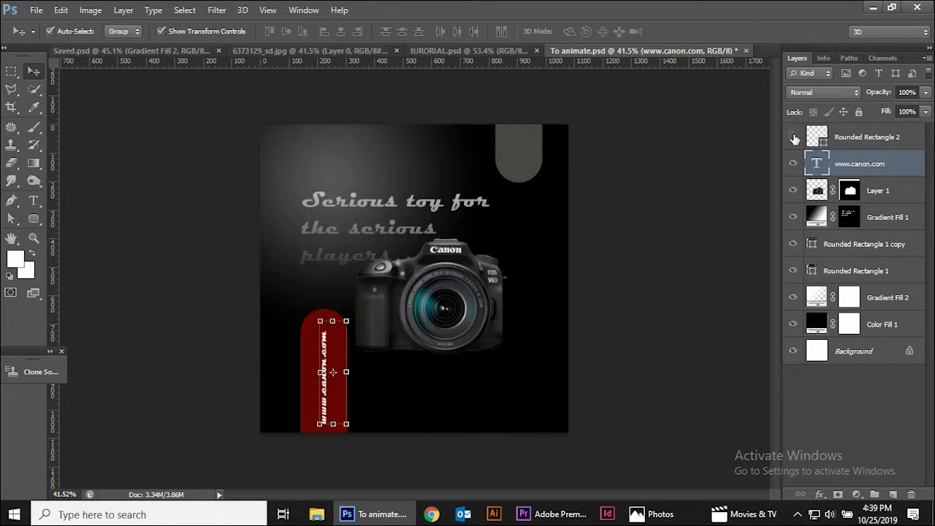
left_click(795, 137)
left_click(864, 146)
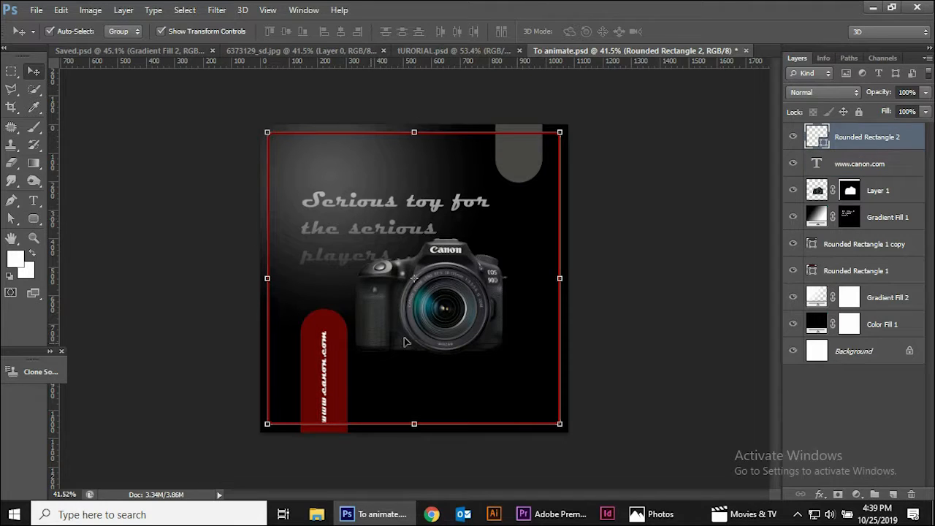
left_click(795, 271)
left_click(795, 272)
left_click_drag(872, 167, 861, 272)
left_click(861, 272)
left_click(855, 248, "shift")
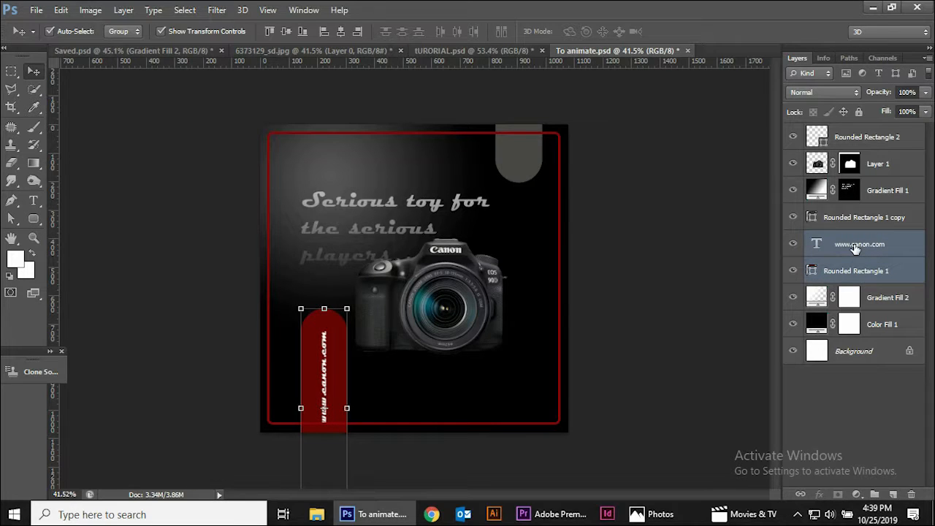
key("ctrl+e")
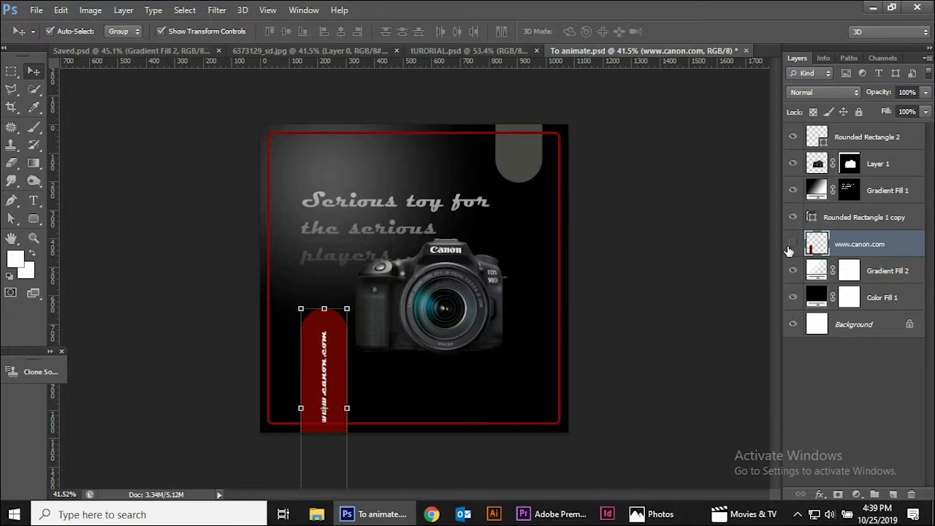
left_click(793, 246)
left_click(793, 245)
double_click(860, 244)
left_click(910, 250)
left_click(794, 220)
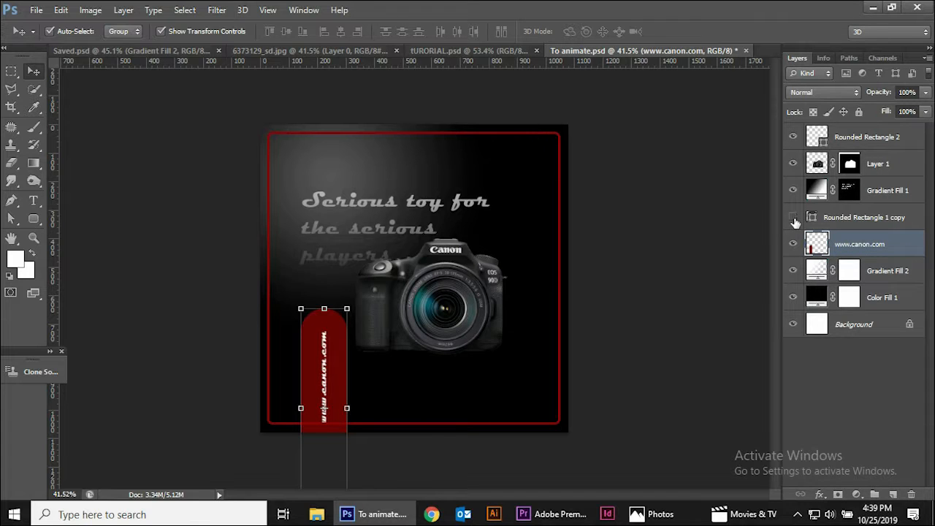
left_click(794, 220)
left_click(849, 219)
left_click(841, 218)
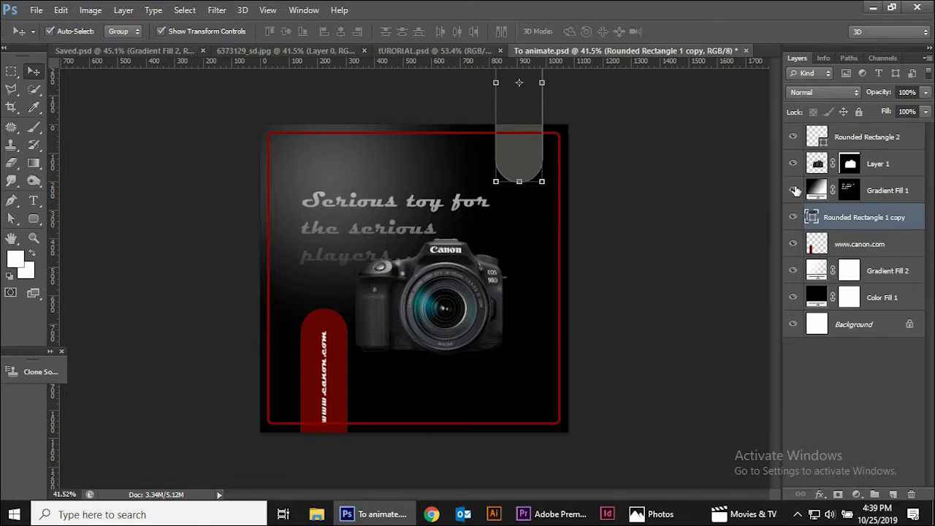
left_click(794, 190)
left_click(794, 190)
Merge the Gradient Fill 2 glow with the Color Fill 1 layer into a single background layer.
left_click(888, 271)
left_click(794, 272)
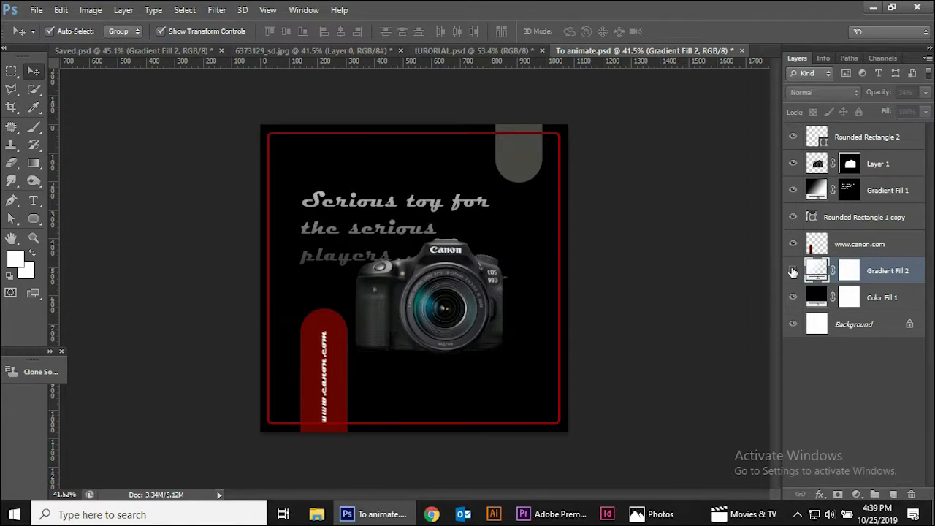
left_click(793, 271)
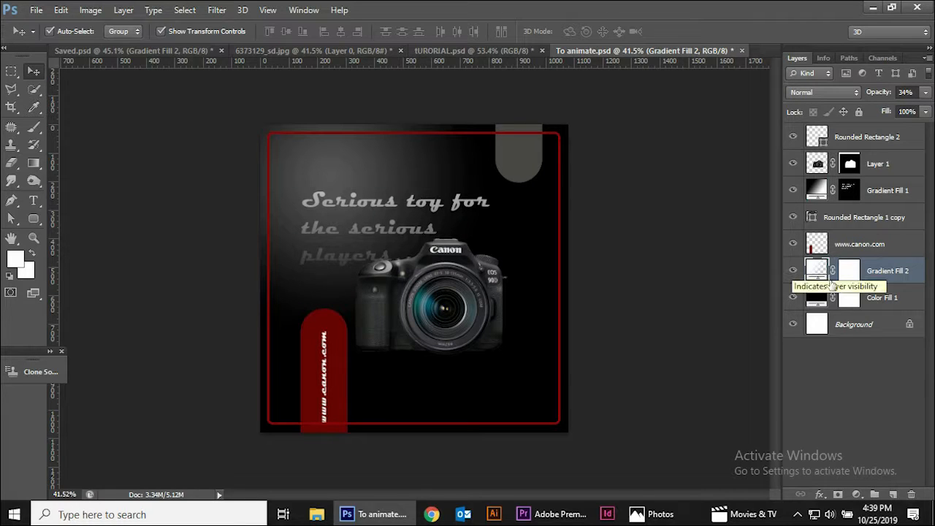
left_click(887, 298, "shift")
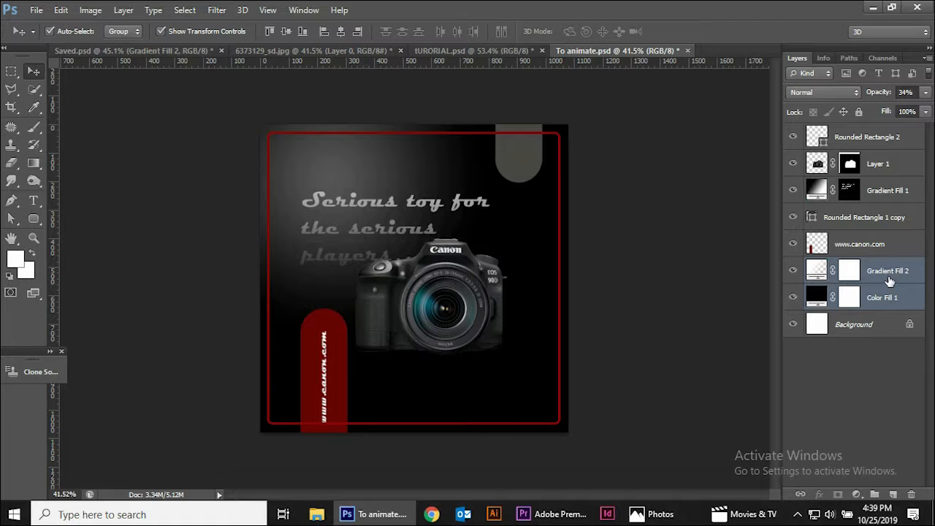
key("ctrl+e")
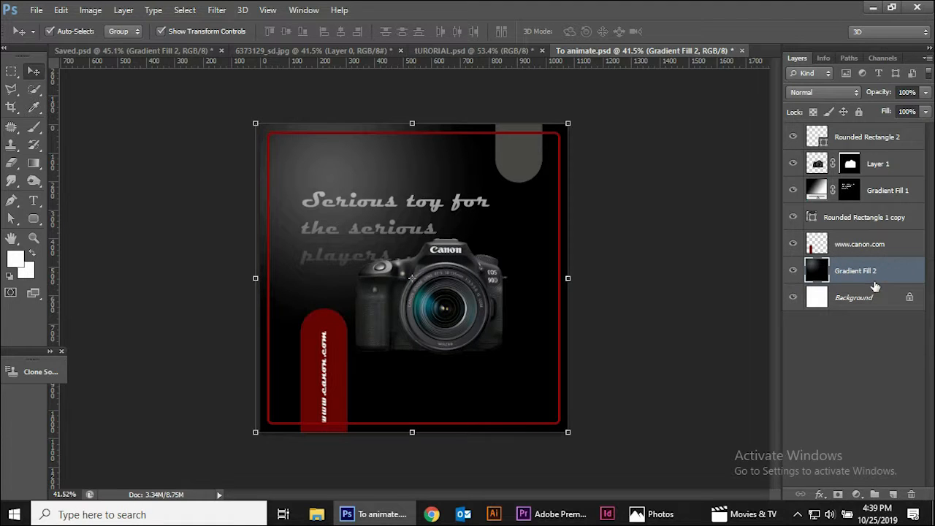
Hide and show every layer from Gradient Fill 2 up to Rounded Rectangle 2 to check that each element is separate.
left_click(794, 272)
left_click(793, 272)
left_click(793, 246)
left_click(794, 245)
left_click(792, 217)
left_click(792, 217)
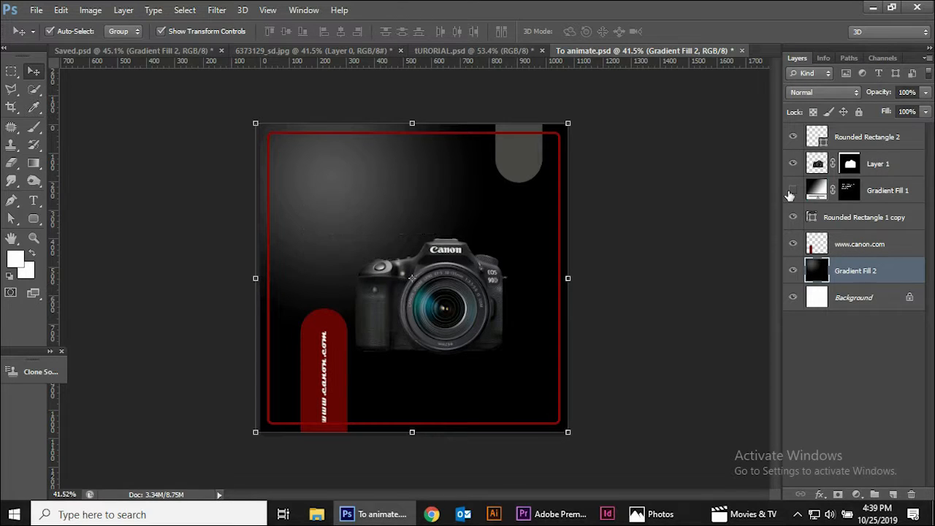
left_click(793, 192)
left_click(791, 165)
left_click(793, 164)
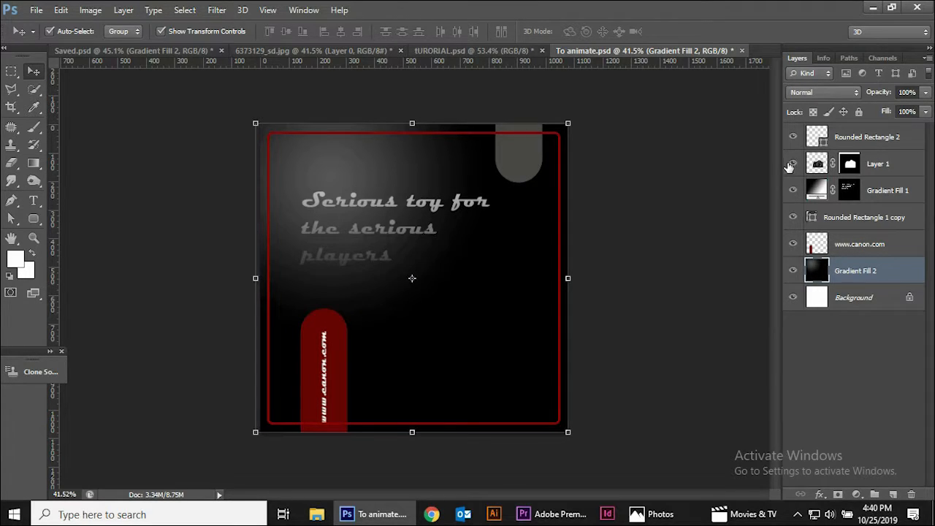
left_click(793, 136)
left_click(793, 137)
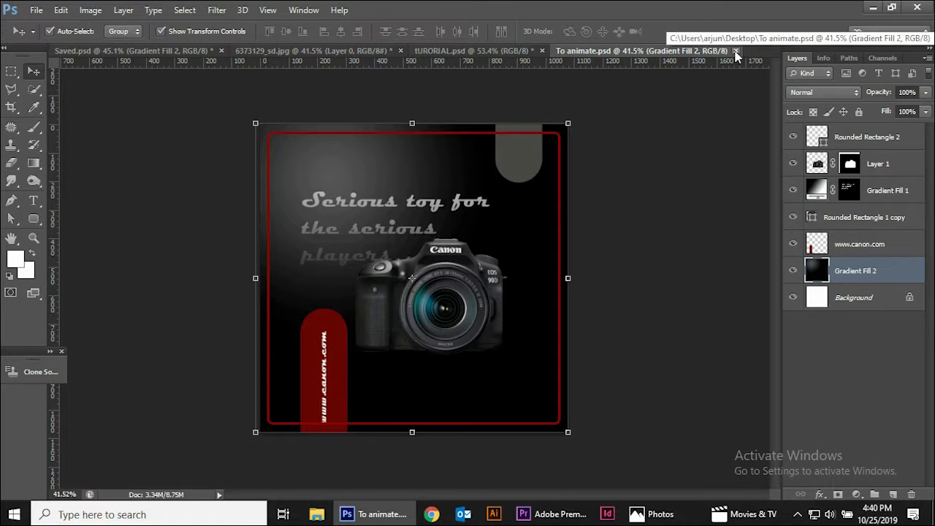
Move the To animate PSD to a clear area of the desktop and import it into the ANimation project in Premiere Pro.
left_click(874, 7)
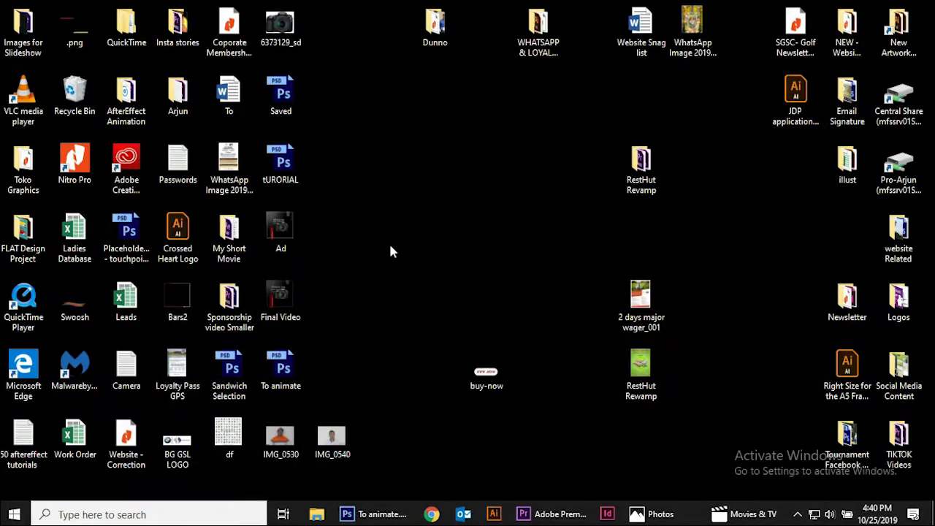
left_click_drag(282, 369, 437, 228)
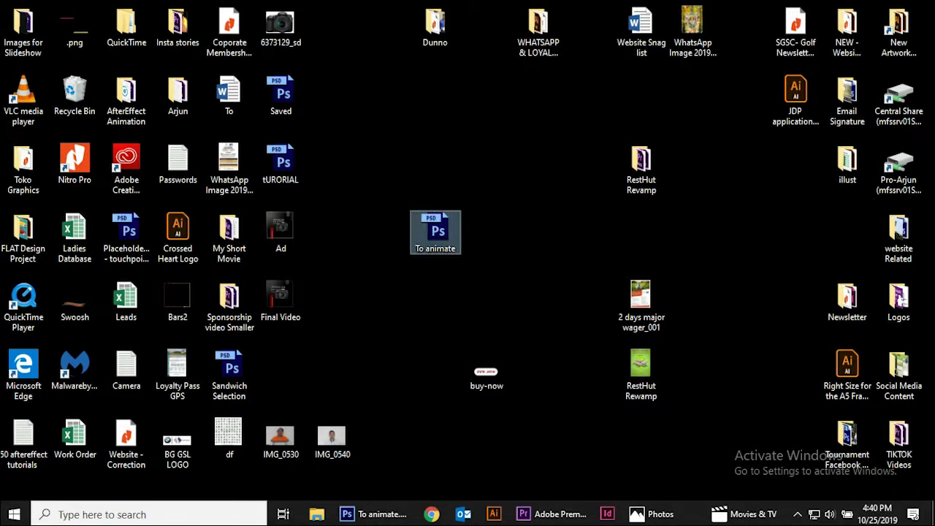
left_click(544, 518)
double_click(167, 388)
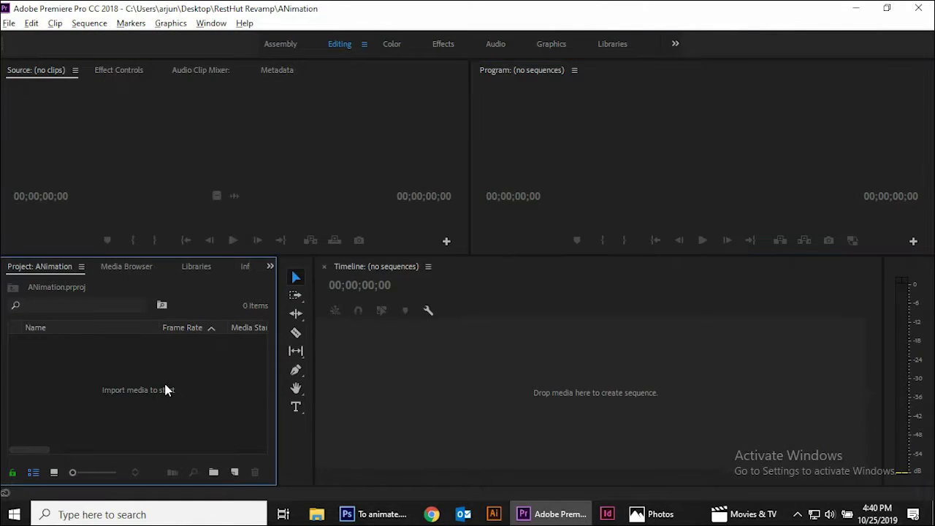
scroll(568, 198, "down", 5)
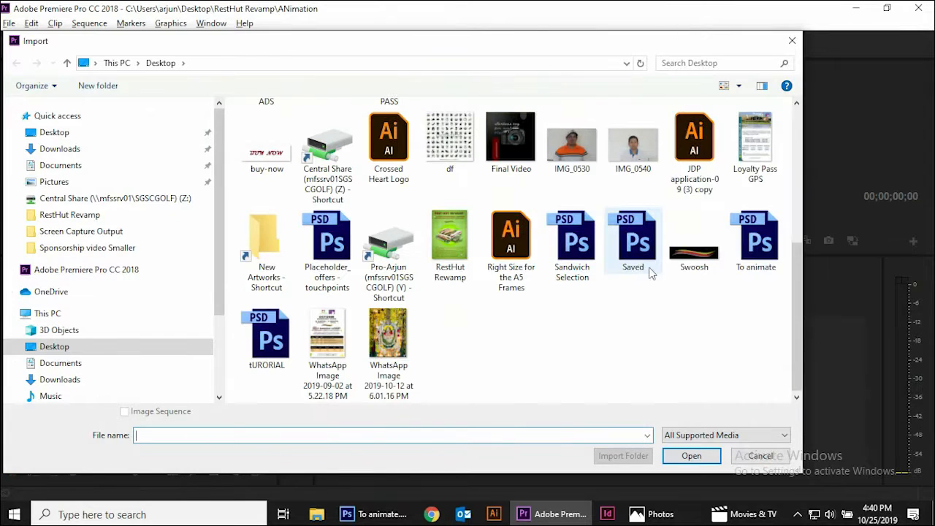
double_click(756, 241)
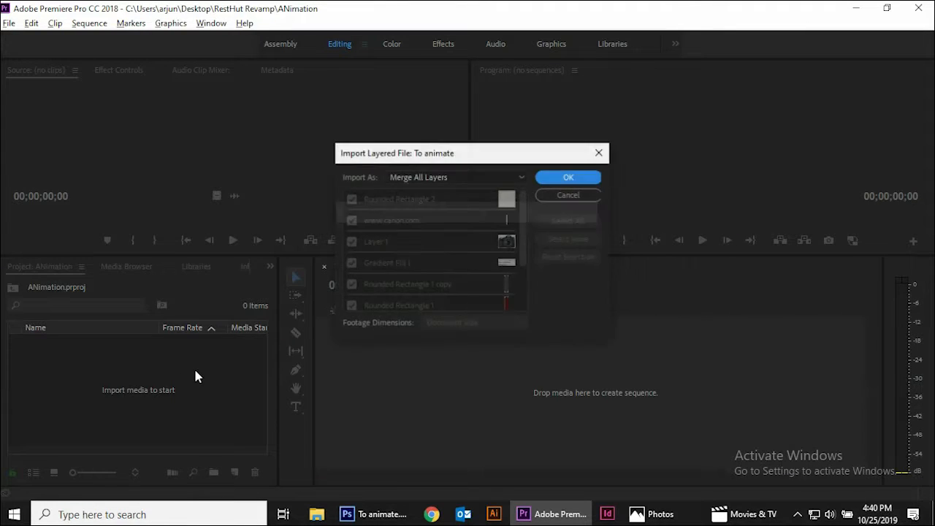
key("Return")
Import the To animate2 PSD from the desktop into the project as individual layers.
double_click(162, 367)
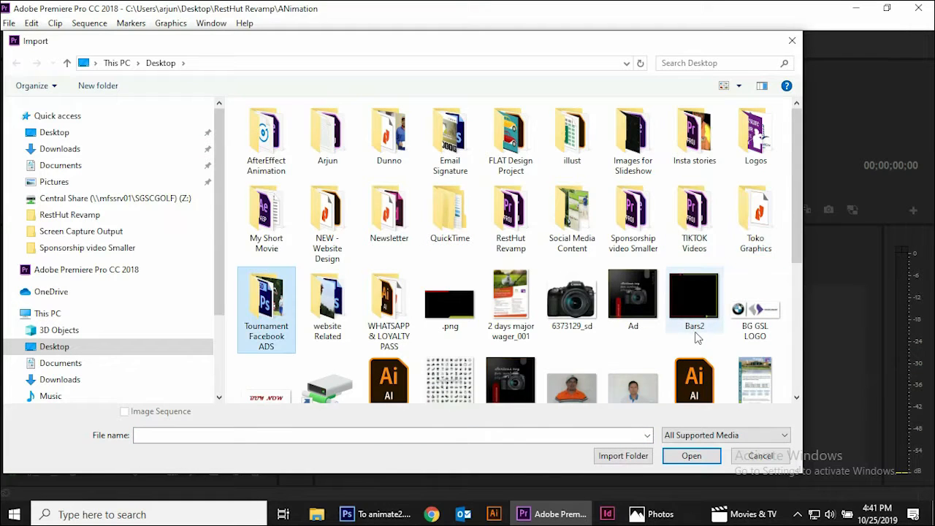
scroll(510, 333, "down", 3)
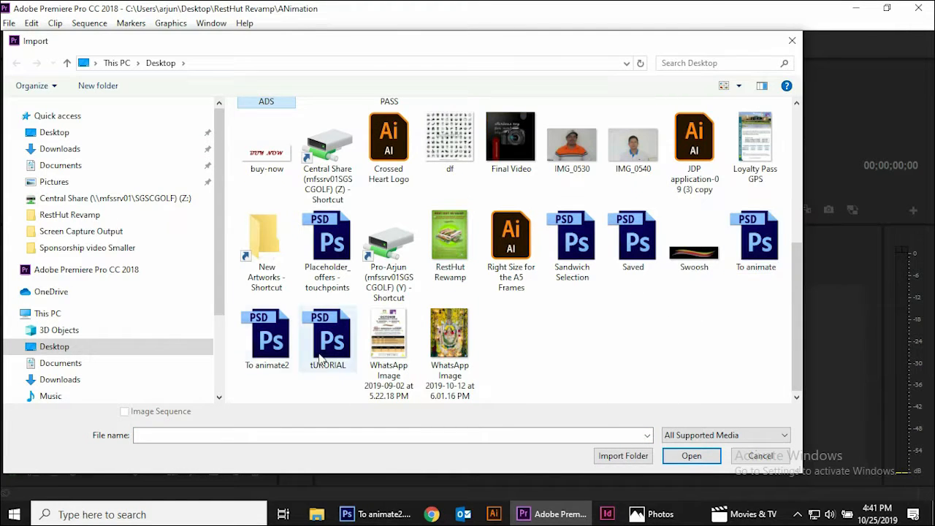
left_click(291, 353)
double_click(291, 353)
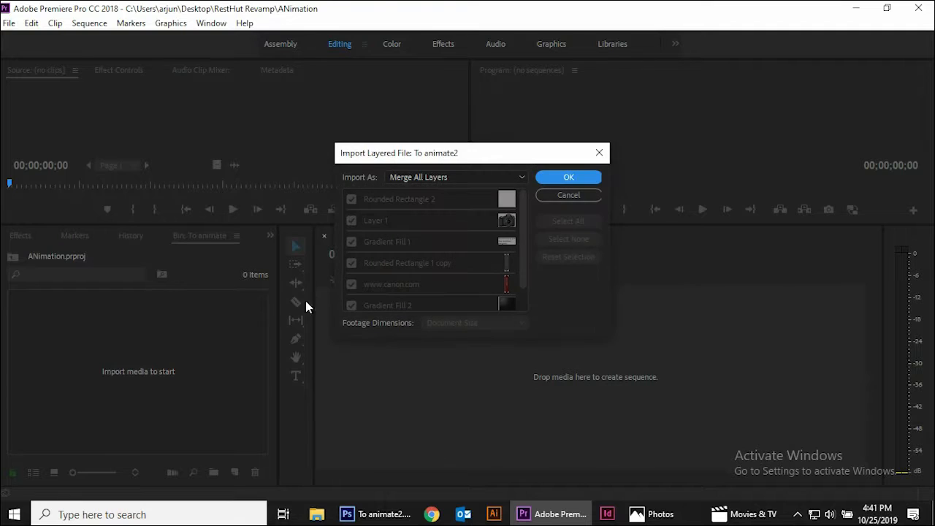
scroll(490, 267, "down", 2)
scroll(499, 296, "up", 2)
left_click(507, 180)
left_click(460, 224)
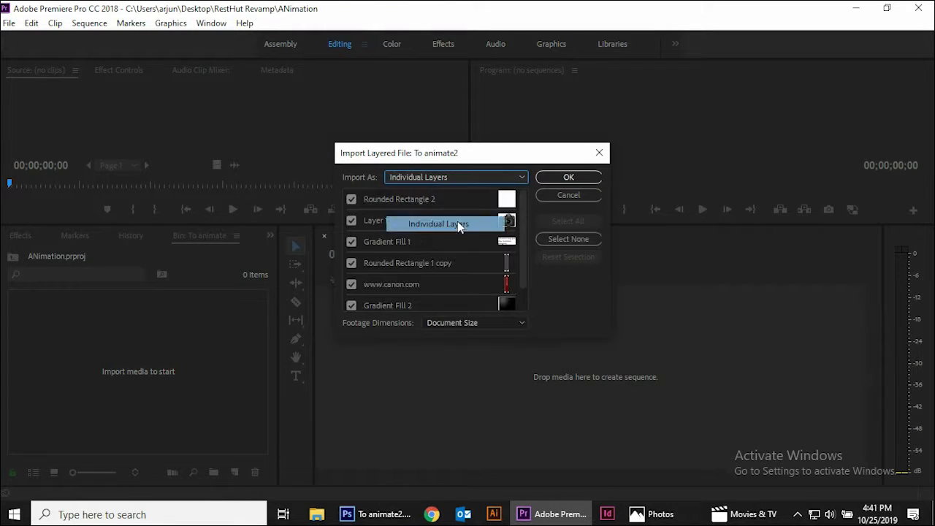
left_click(575, 184)
Create a new sequence from the Gradient Fill 2 background layer, placed on track V1.
left_click(193, 306)
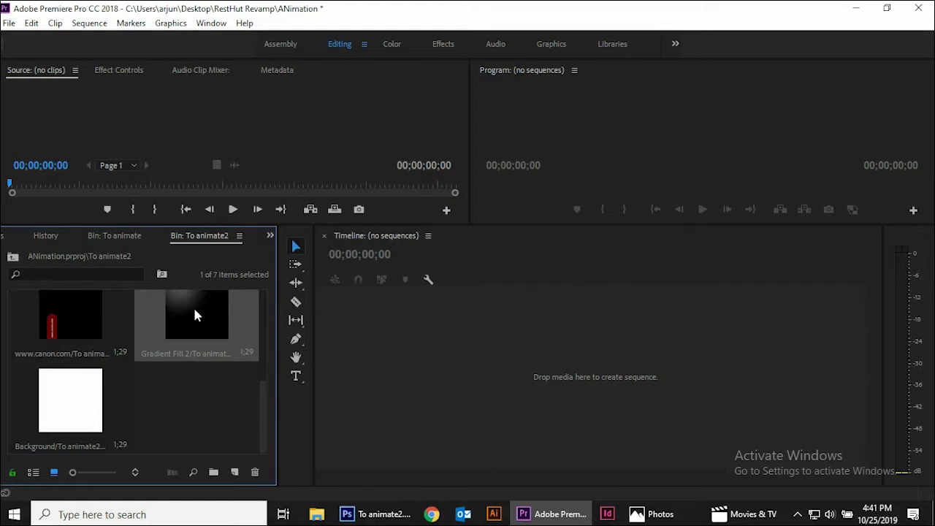
left_click_drag(401, 409, 407, 405)
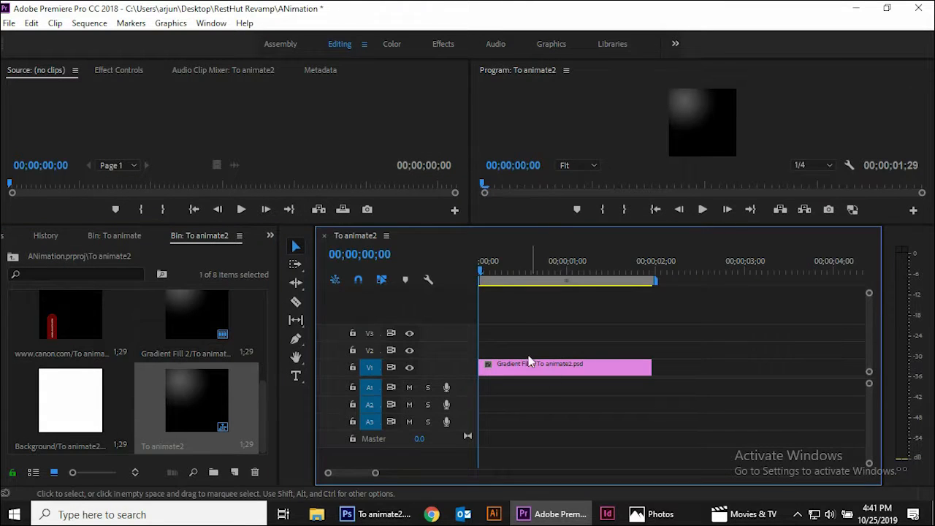
mouse_move(491, 278)
left_mouse_down()
mouse_move(578, 278)
mouse_move(478, 282)
left_mouse_up()
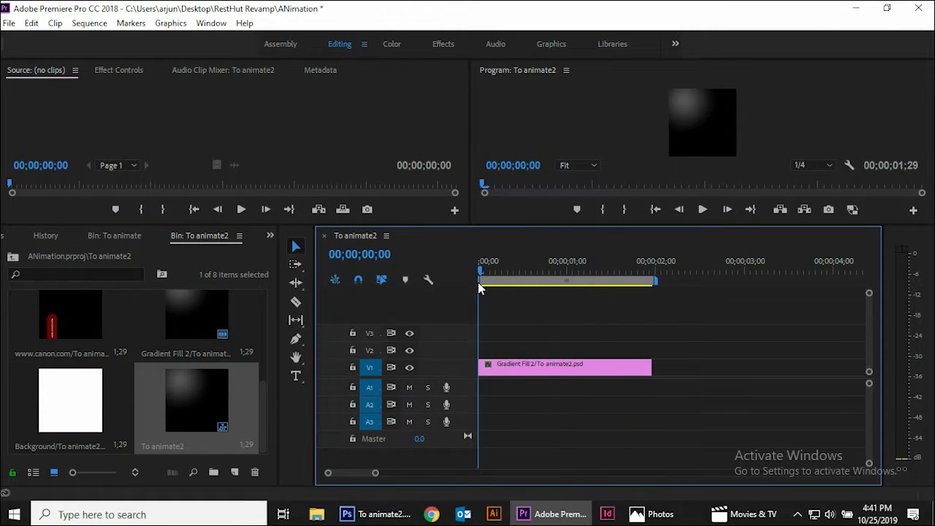
scroll(212, 391, "up", 2)
left_click(119, 403)
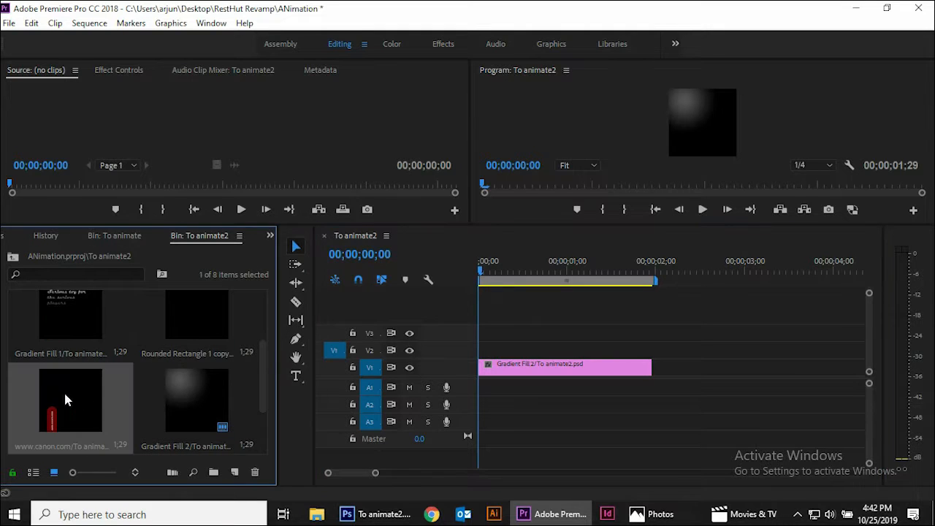
left_click(189, 309, "ctrl")
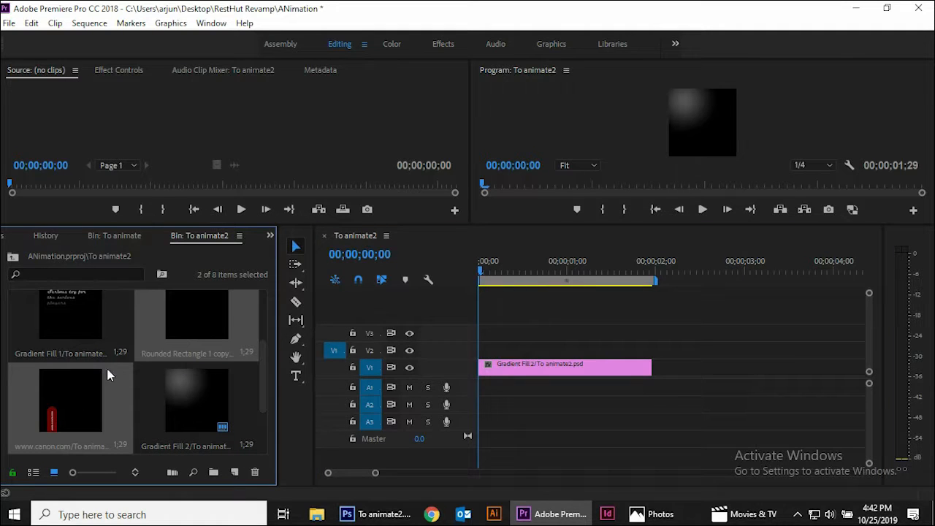
left_click(87, 412)
left_click_drag(87, 412, 483, 352)
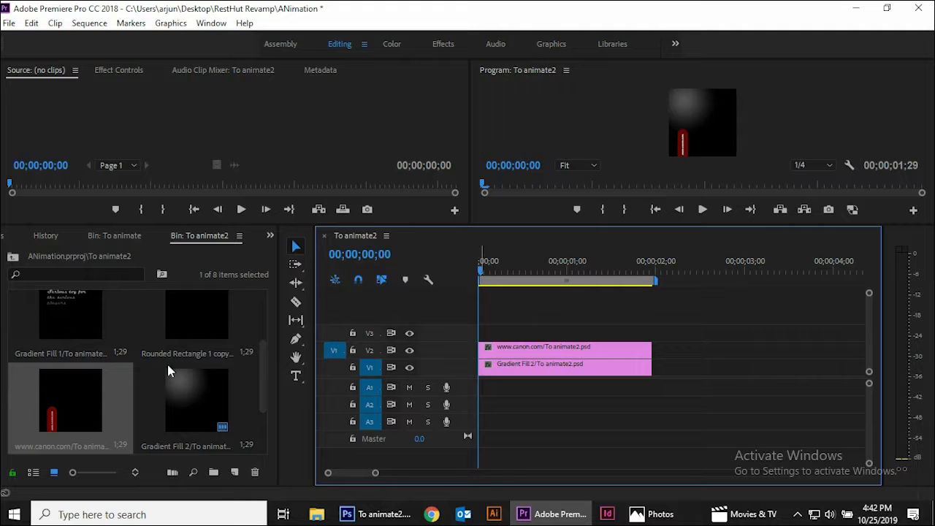
left_click(179, 315)
scroll(201, 365, "up", 2)
left_click_drag(200, 408, 486, 330)
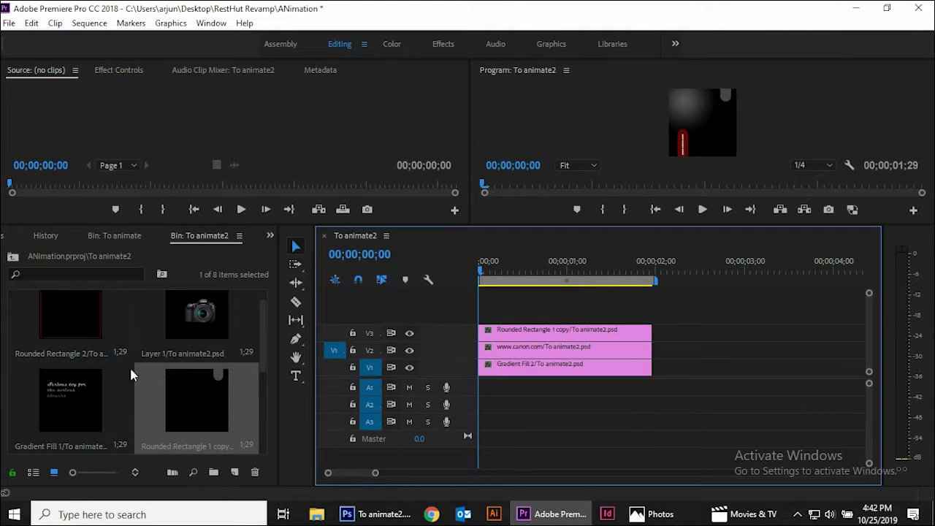
Stack Gradient Fill 1 on track V4, Layer 1 on V5 and Rounded Rectangle 2 on V6, all at the sequence start.
left_click_drag(88, 394, 484, 315)
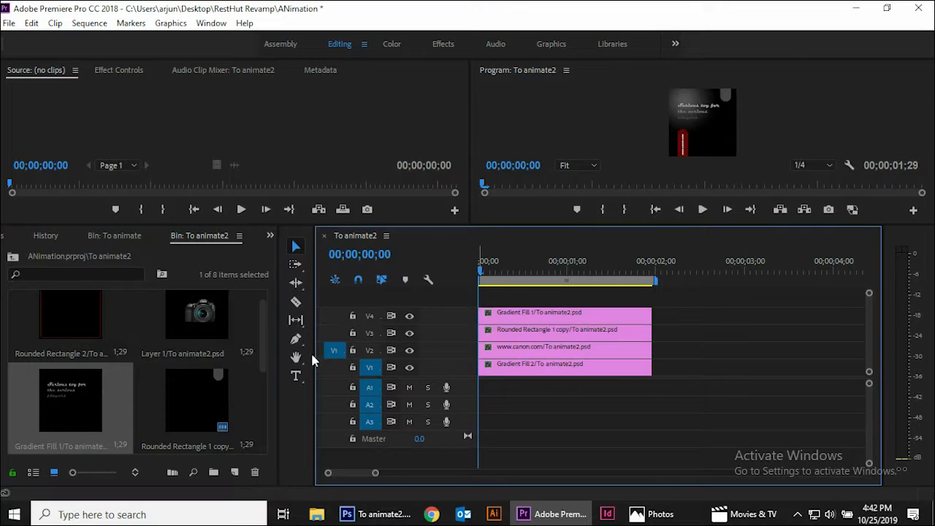
left_click(563, 315)
mouse_move(563, 316)
left_mouse_down()
mouse_move(566, 303)
mouse_move(561, 315)
left_mouse_up()
left_click_drag(189, 326, 483, 297)
left_click_drag(462, 378, 463, 432)
scroll(172, 350, "up", 1)
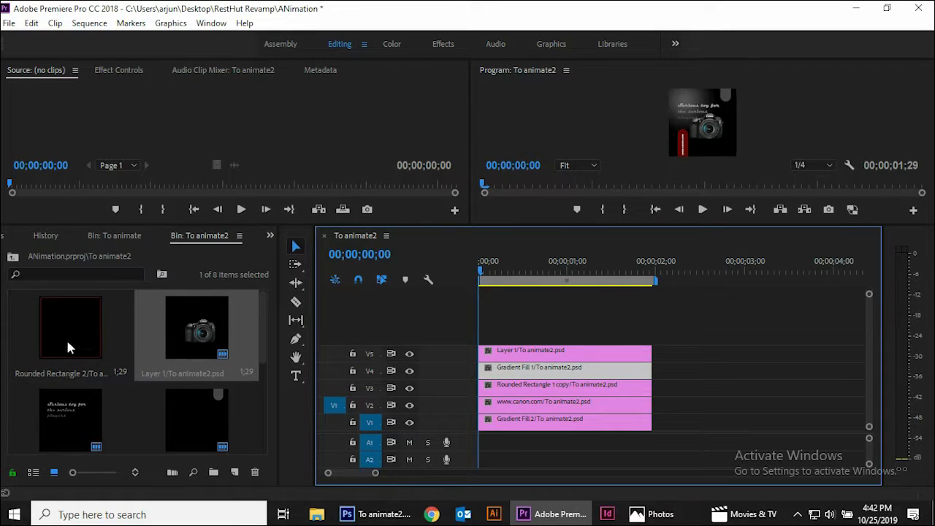
left_click_drag(69, 334, 477, 343)
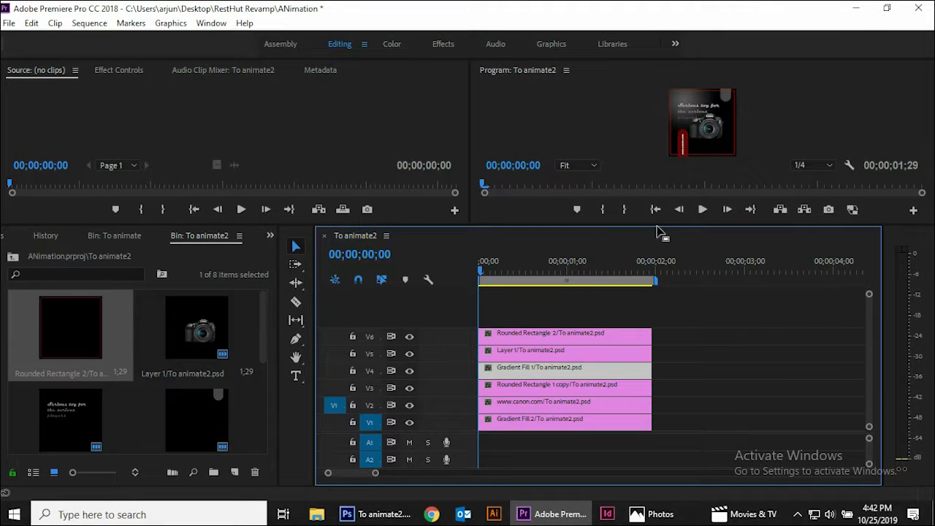
Enlarge the program preview and check the clips on tracks V2, V3 and V4 by hiding and showing each track.
left_click_drag(659, 225, 674, 424)
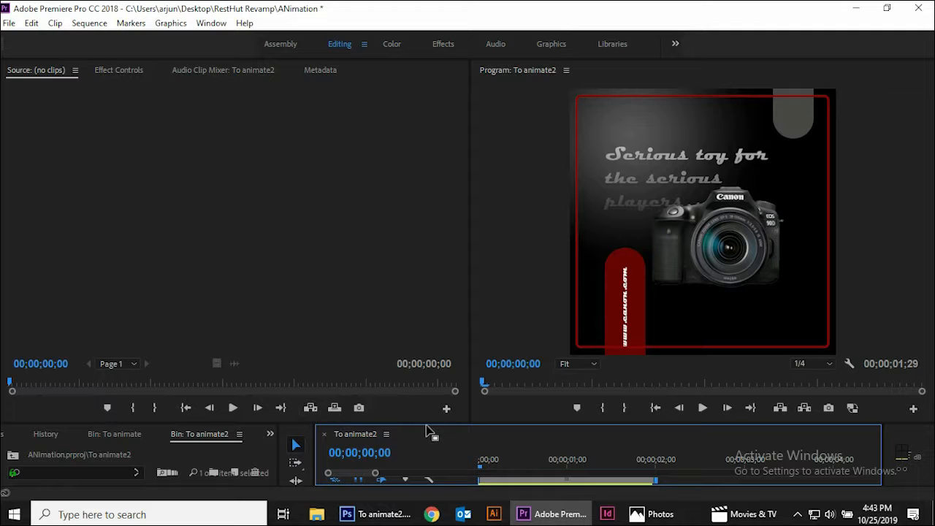
left_click_drag(423, 426, 412, 282)
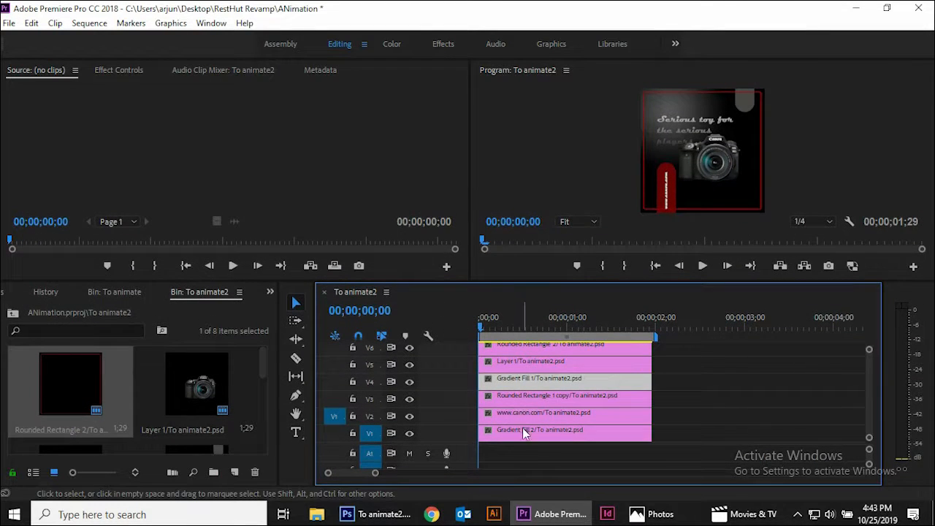
left_click(522, 429)
left_click(511, 413)
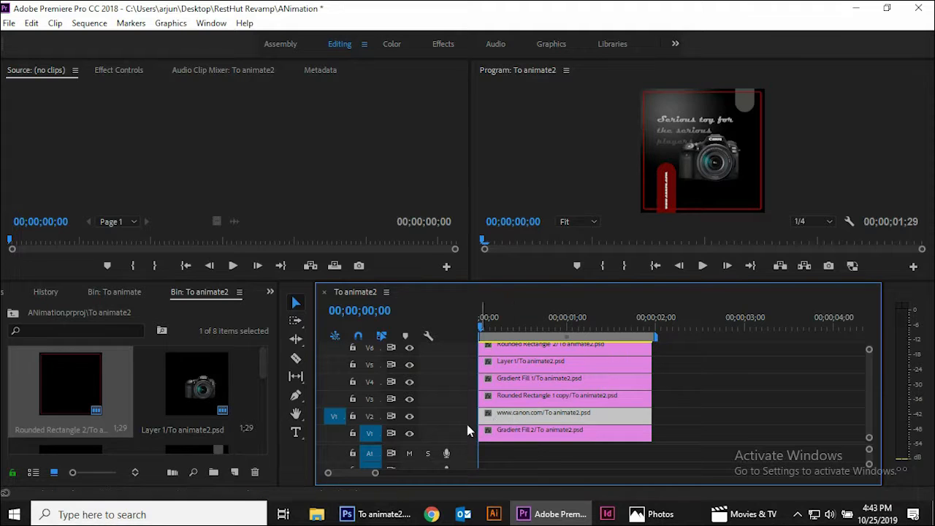
left_click(411, 416)
left_click(411, 416)
left_click(411, 401)
left_click(411, 401)
left_click(584, 397)
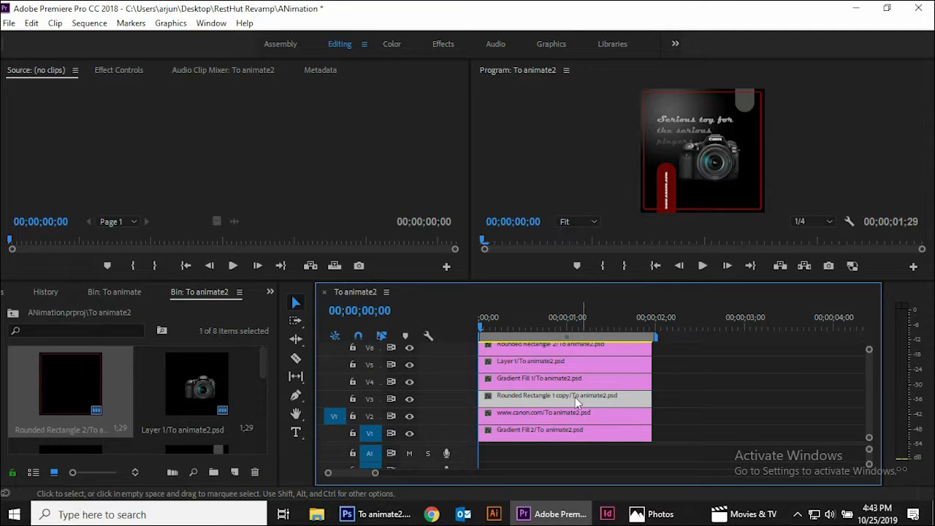
left_click(532, 379)
left_click(409, 383)
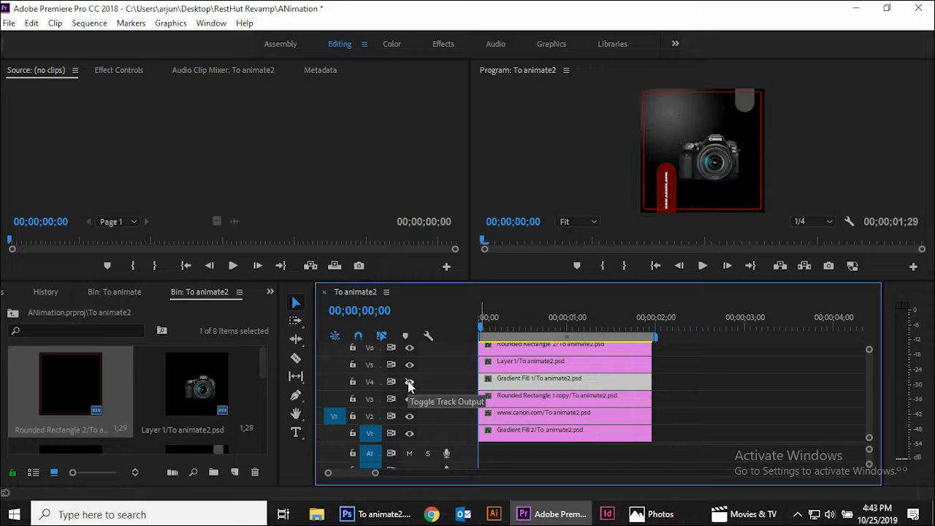
left_click(410, 383)
left_click(559, 397)
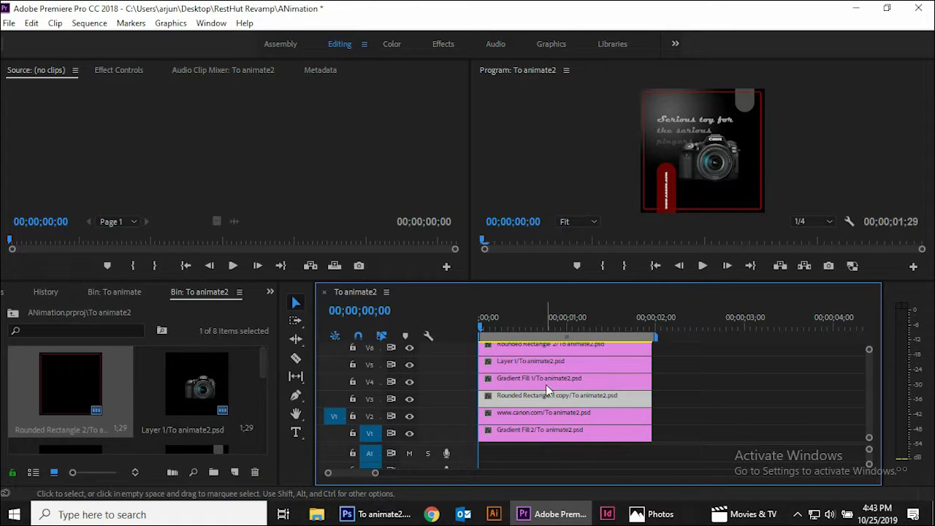
left_click(409, 400)
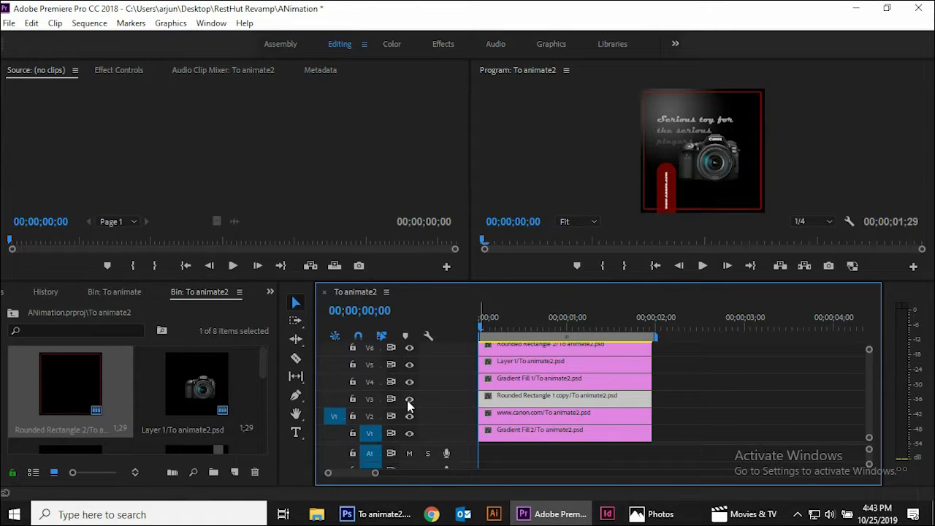
left_click(409, 399)
left_click_drag(578, 398, 582, 426)
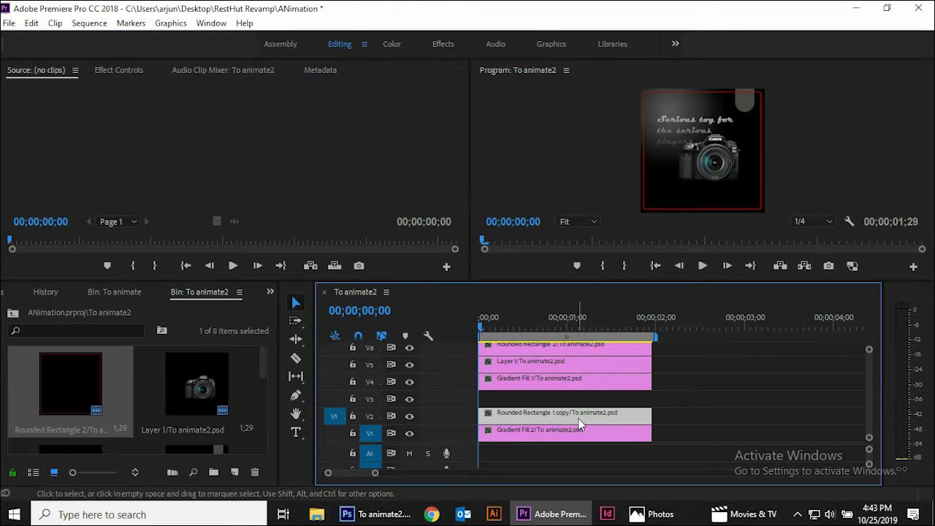
key("ctrl+z")
left_click_drag(524, 401, 717, 402)
left_click_drag(540, 415, 539, 398)
left_click_drag(723, 401, 513, 416)
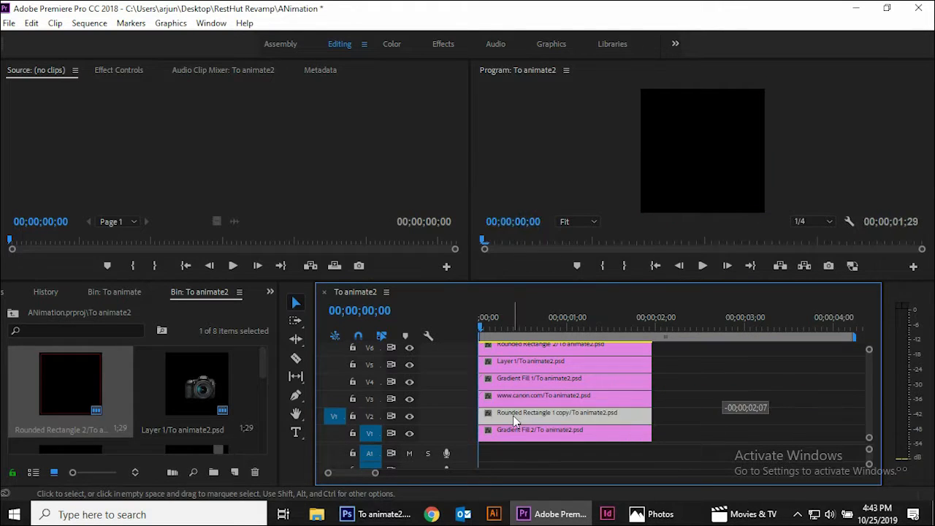
mouse_move(488, 329)
left_mouse_down()
mouse_move(564, 341)
mouse_move(476, 340)
left_mouse_up()
Hide and show tracks V1, V2 and V3 one by one to check the reordered clips.
left_click(540, 433)
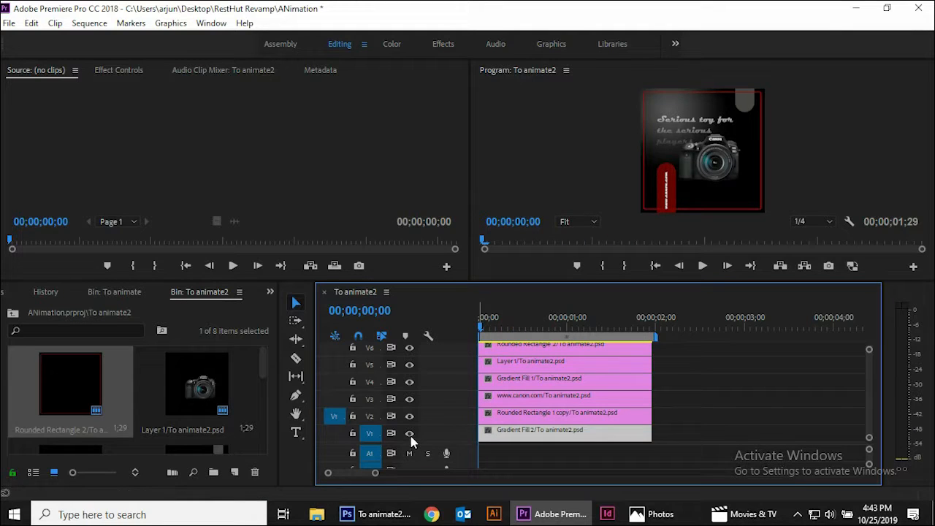
left_click(410, 434)
left_click(410, 435)
left_click(409, 417)
left_click(410, 417)
left_click(411, 400)
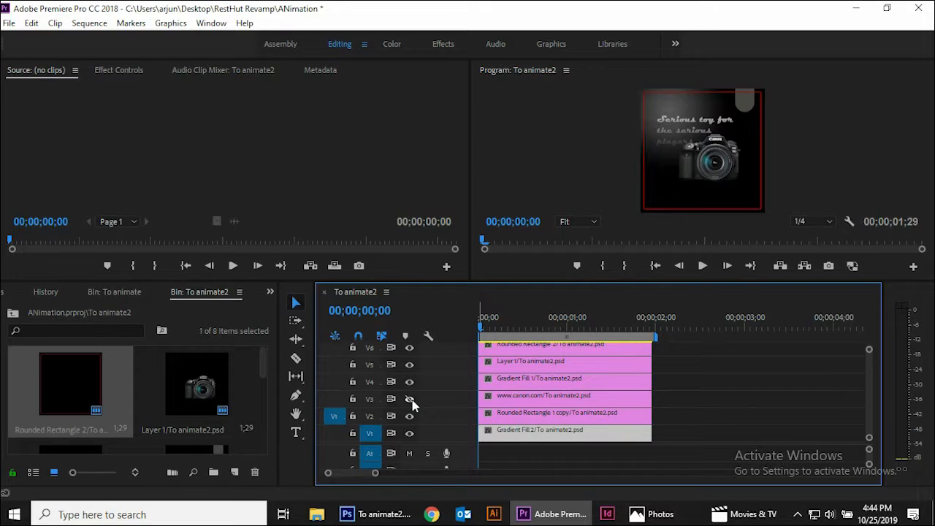
left_click(411, 400)
left_click(510, 402)
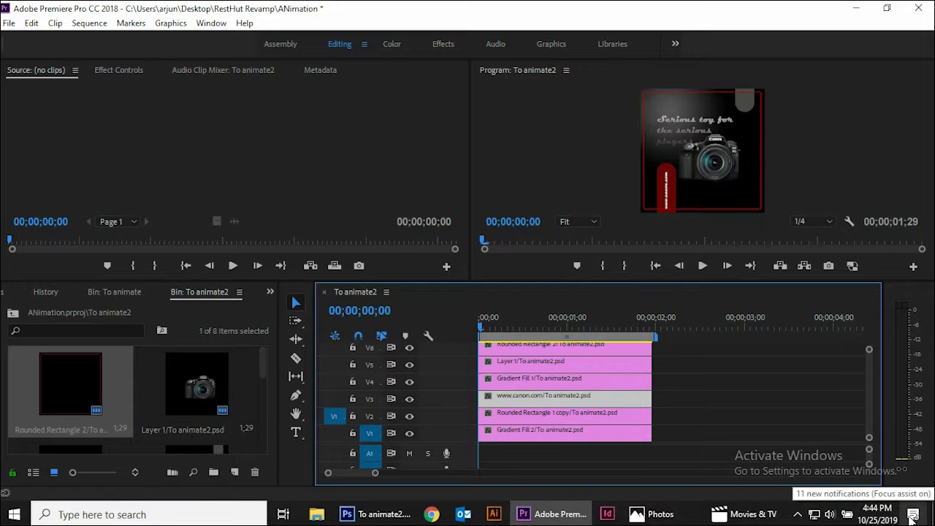
key("space")
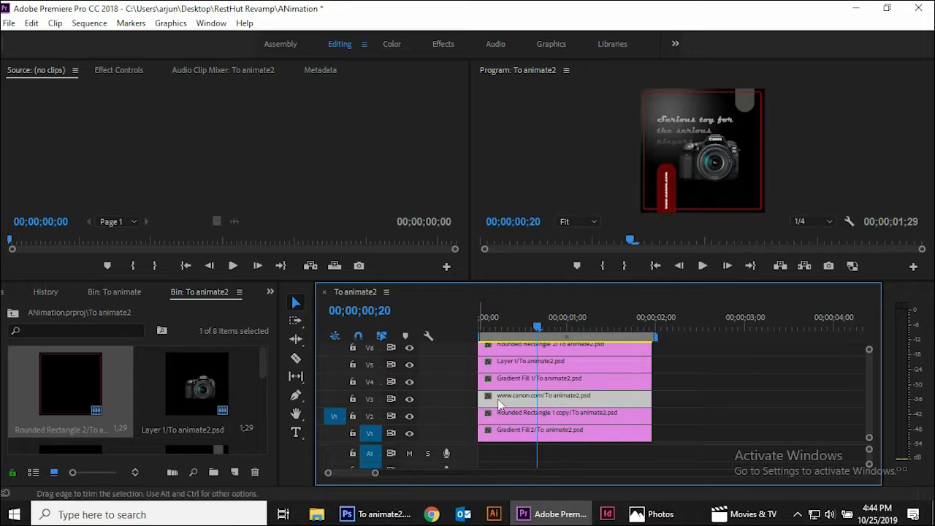
left_click(119, 70)
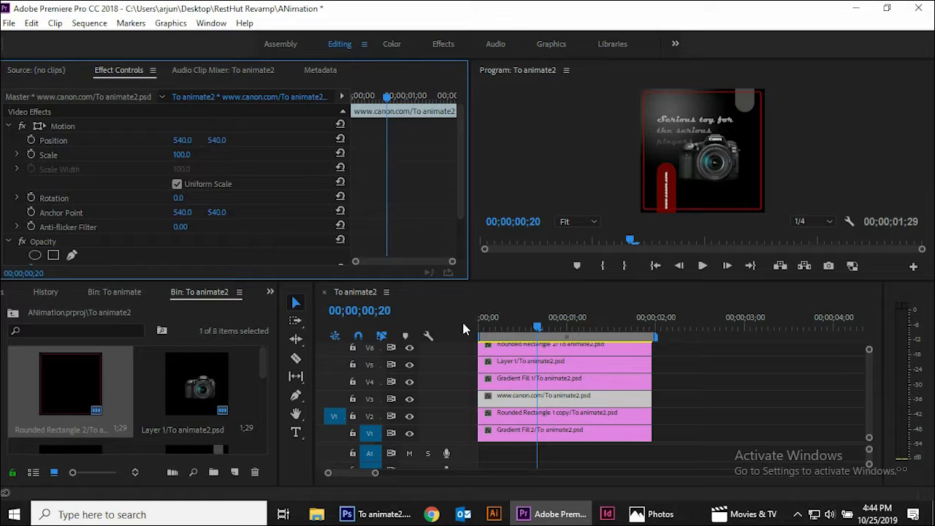
left_click(30, 140)
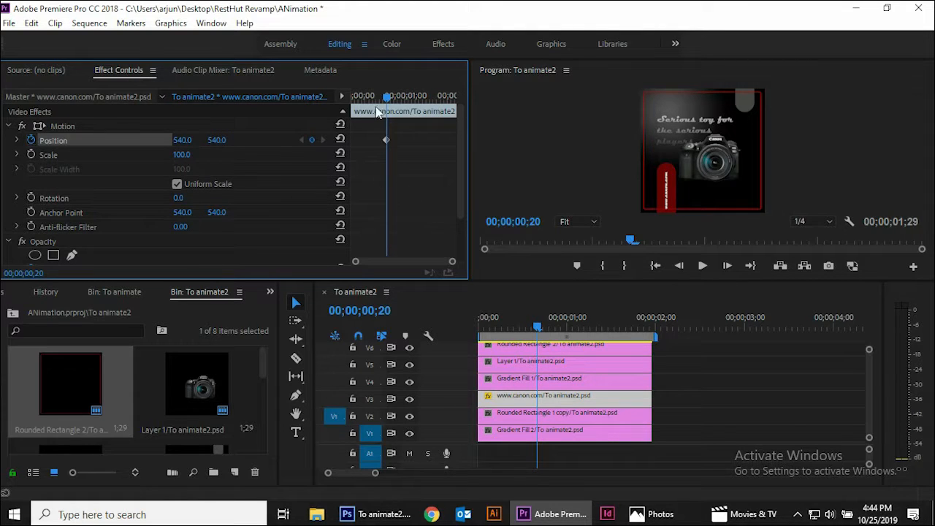
left_click_drag(390, 100, 344, 107)
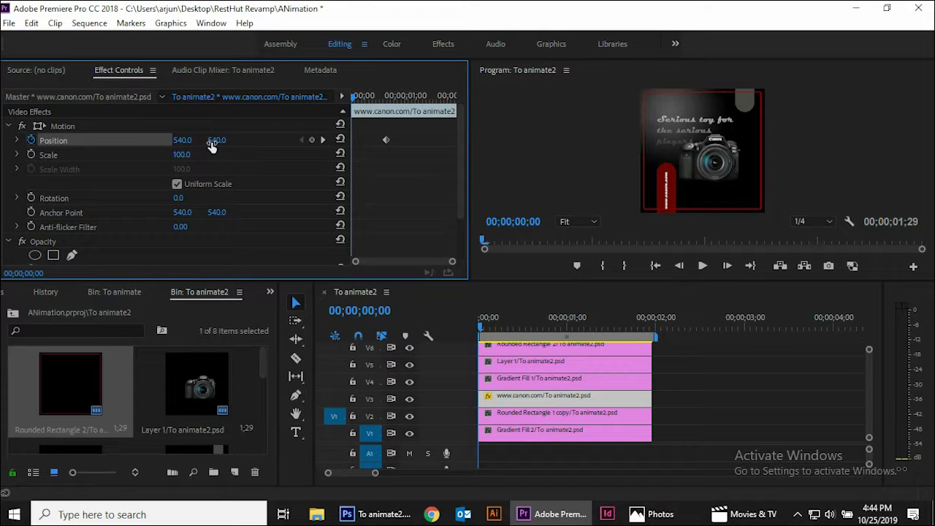
left_click_drag(179, 140, 381, 141)
key("ctrl+z")
key("space")
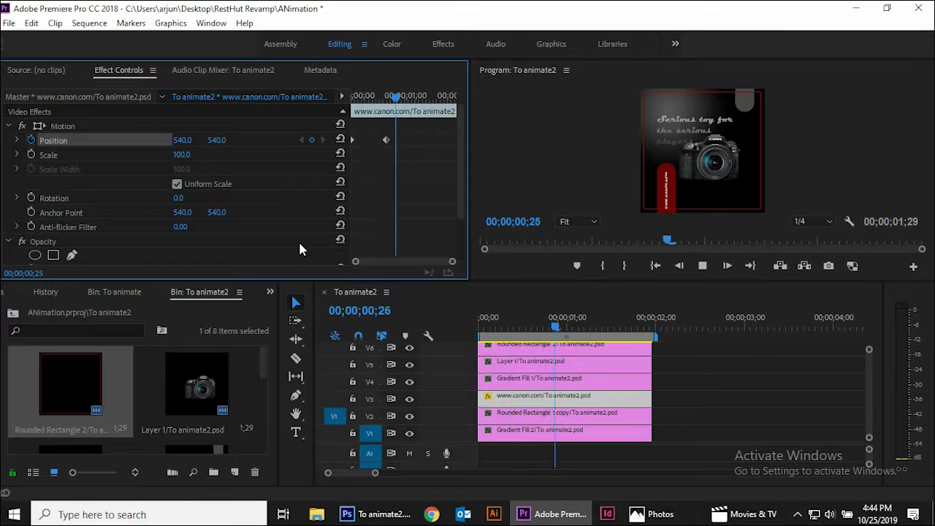
key("space")
left_click_drag(560, 329, 413, 330)
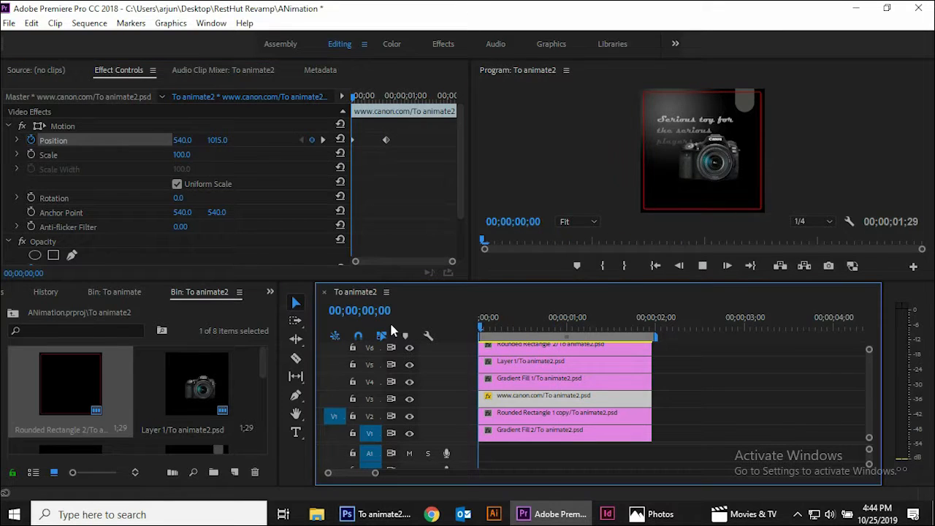
key("space")
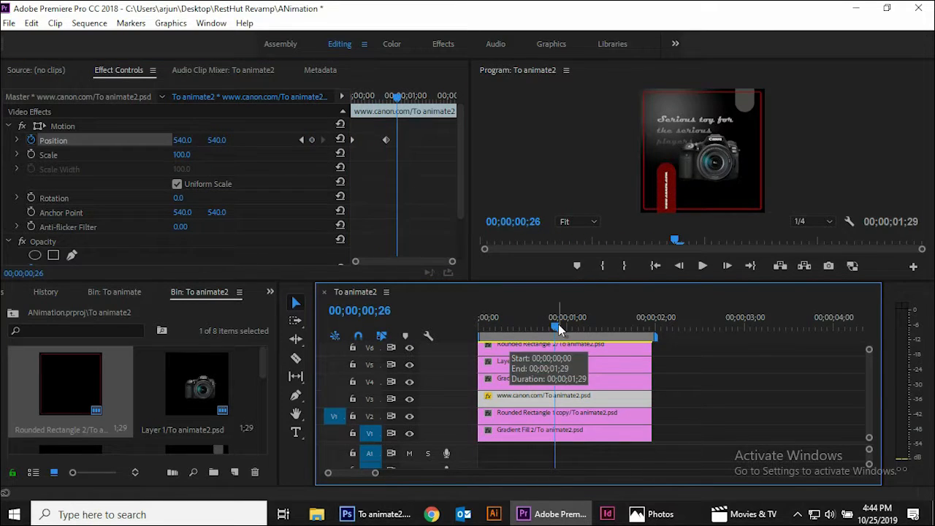
Add a Position keyframe of 540, 540 to the Gradient Fill 1 clip at 00;00;00;20.
left_click(478, 324)
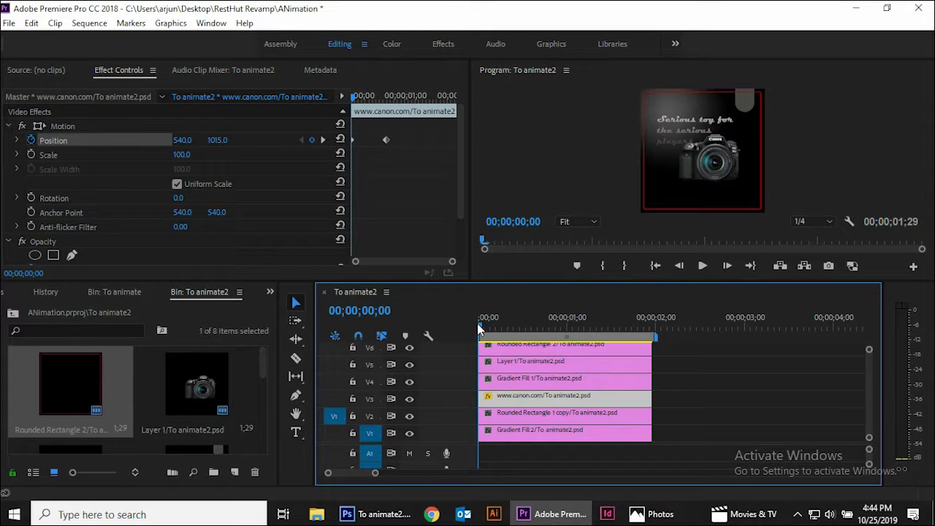
left_click(515, 381)
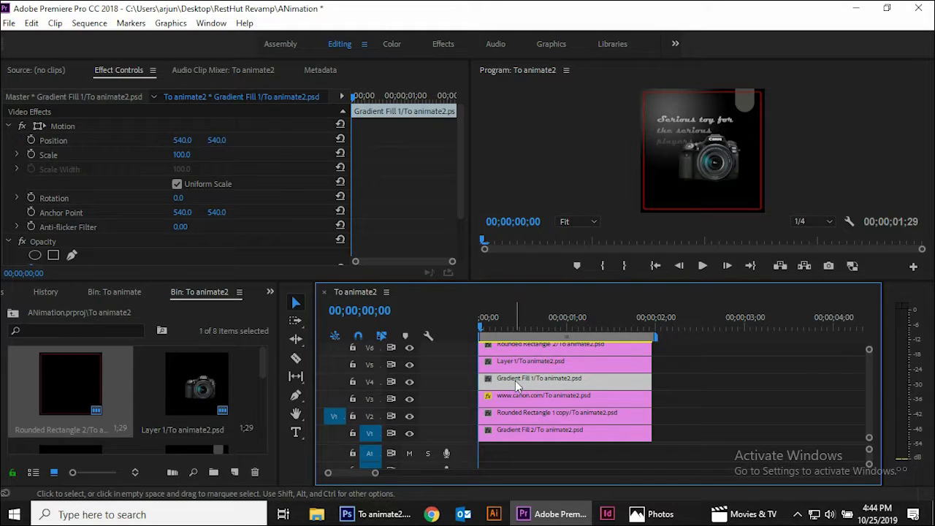
key("space")
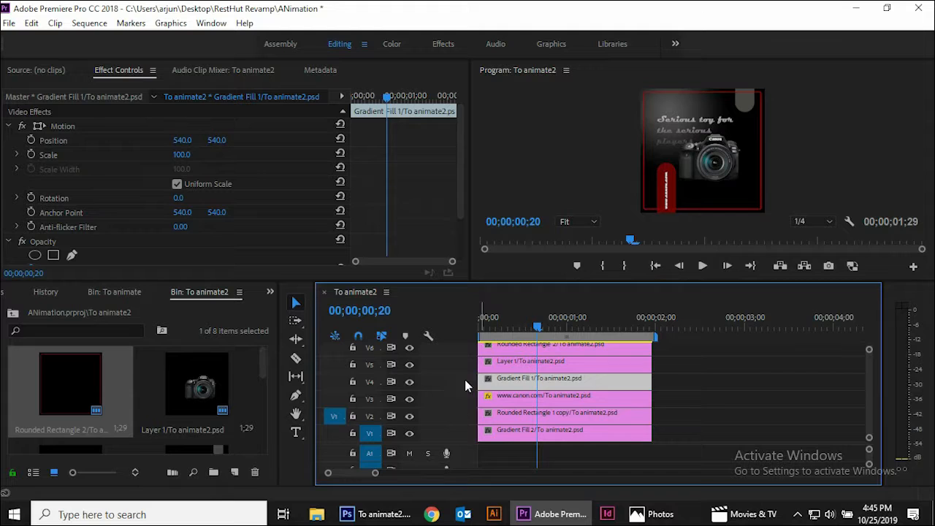
left_click(31, 140)
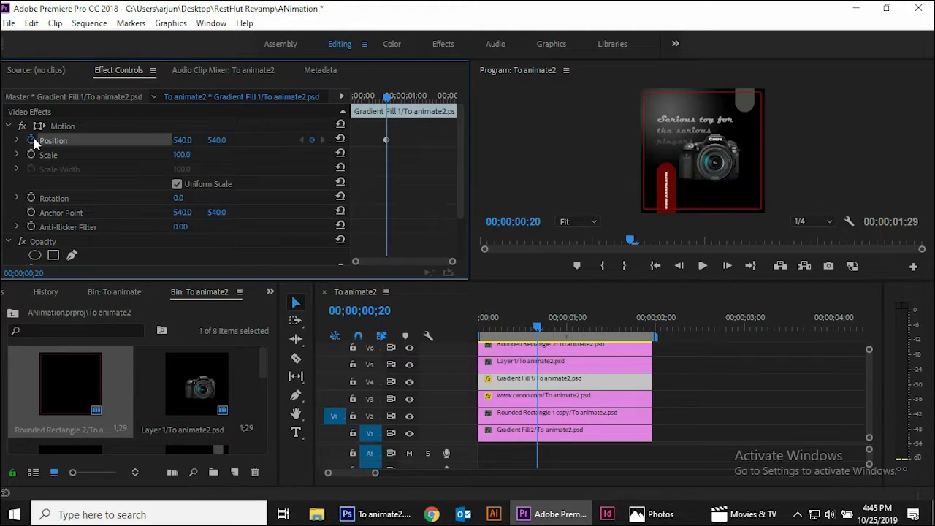
Keyframe the Gradient Fill 1 clip's Position at -279, 540 at 00;00;00;00 and preview the text sliding in.
left_click_drag(380, 96, 344, 96)
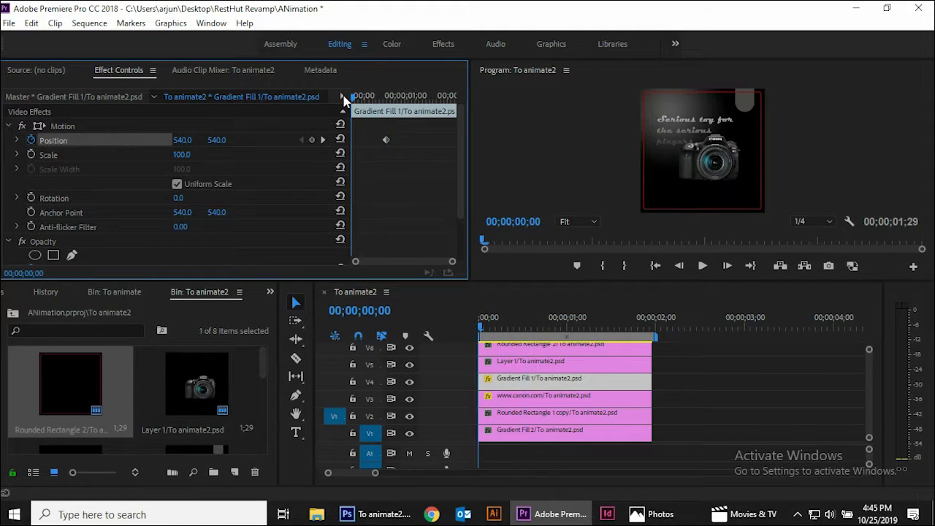
left_click_drag(184, 141, 25, 141)
left_click_drag(182, 144, 30, 142)
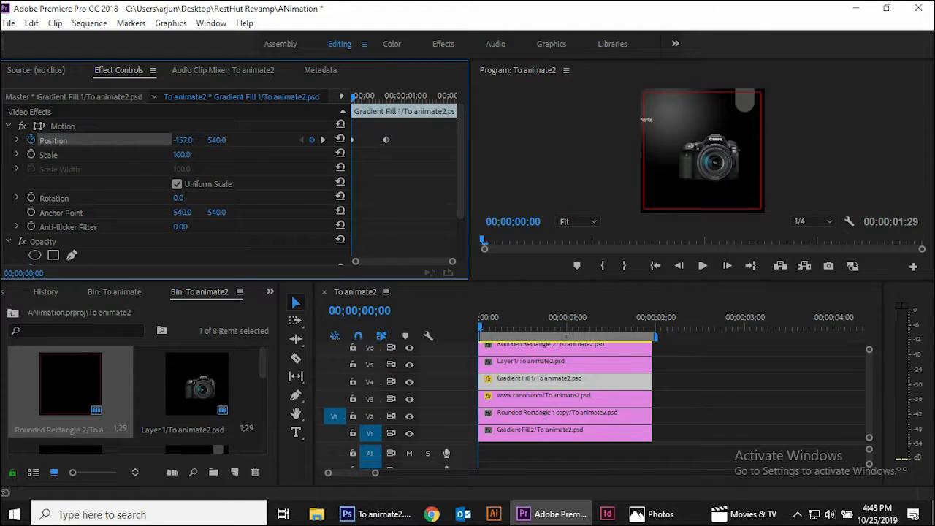
left_click_drag(184, 140, 165, 139)
key("space")
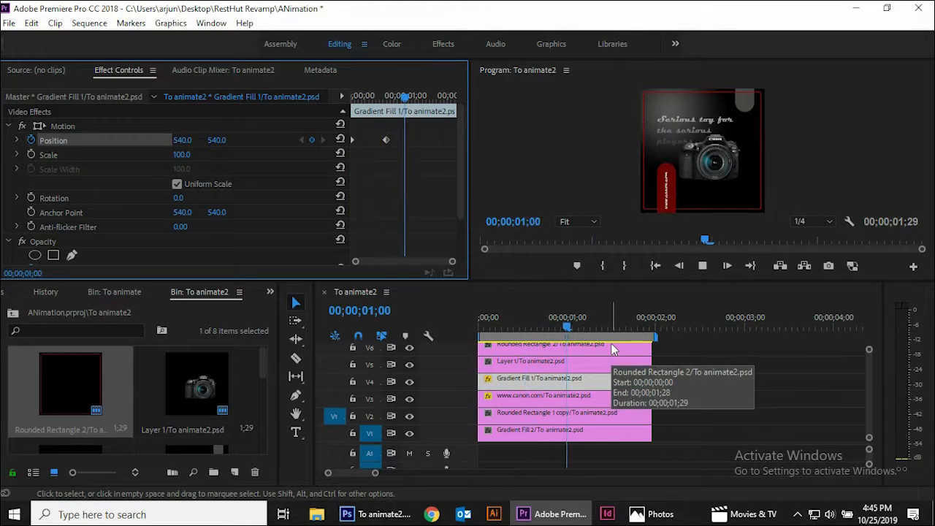
key("space")
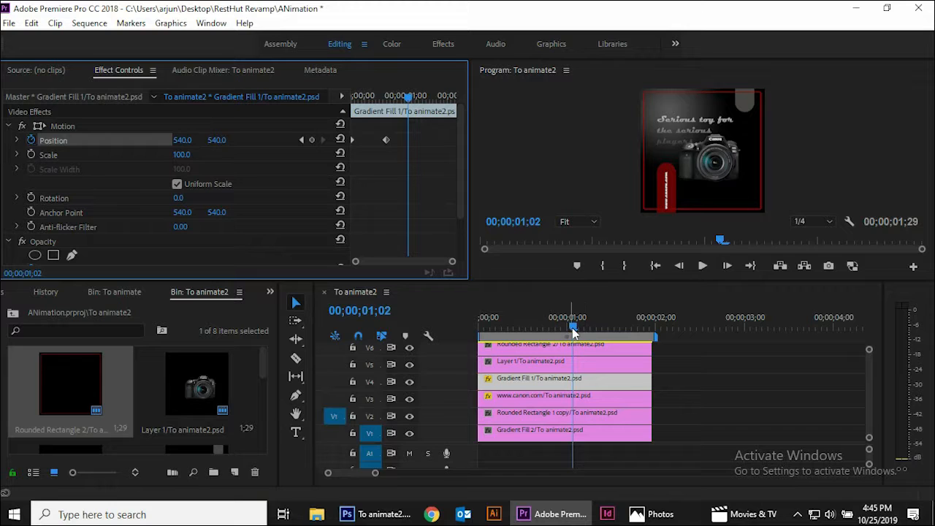
left_click_drag(574, 326, 525, 326)
Add a Position keyframe of 540, 540 to the Layer 1 camera clip at 00;00;00;20.
left_click(559, 361)
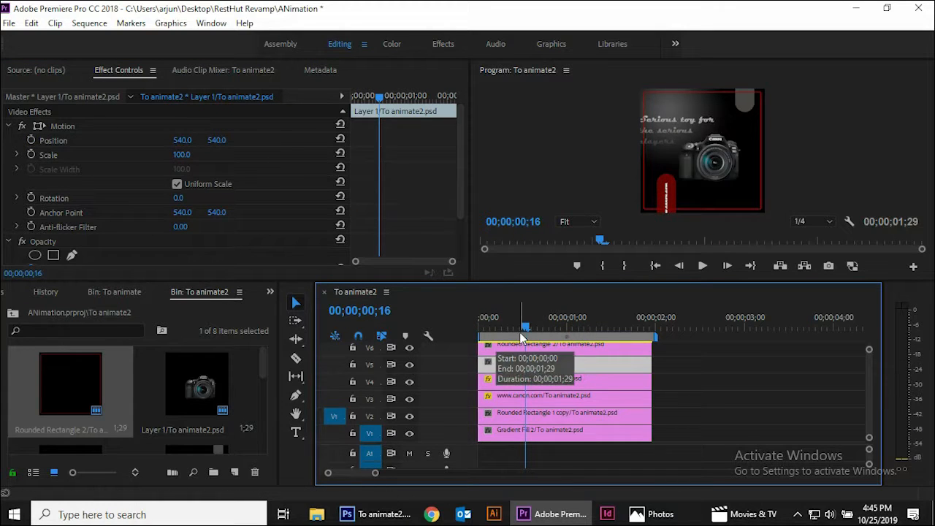
left_click_drag(526, 328, 463, 320)
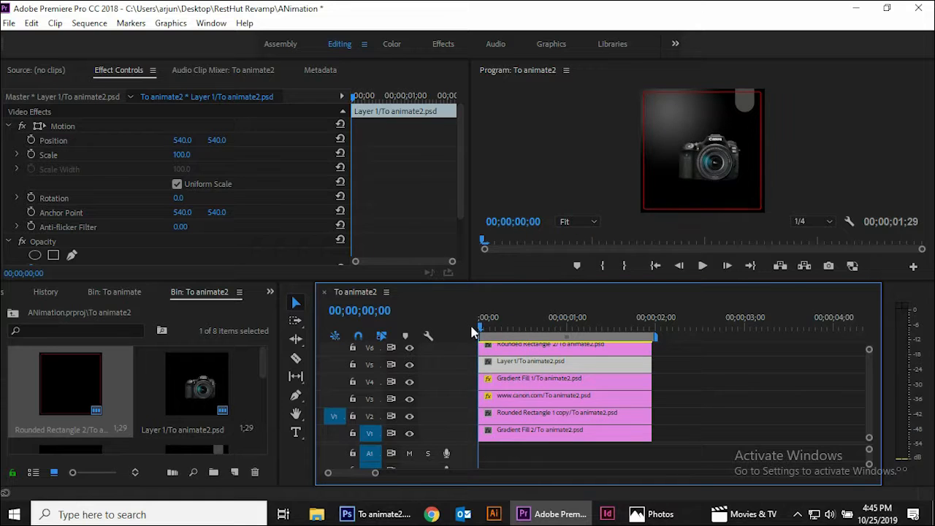
key("space")
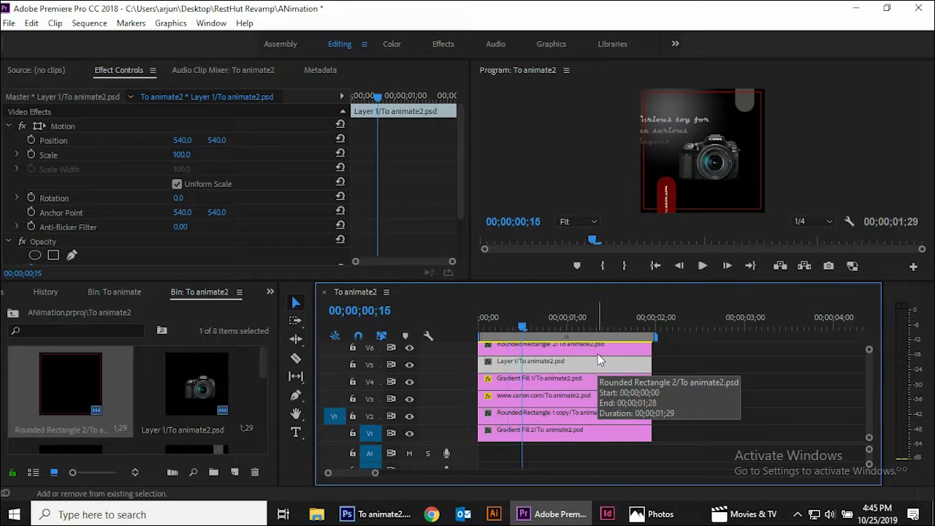
left_click(32, 140)
Keyframe the Layer 1 clip's Position at 1298, 540 at 00;00;00;00 and play the camera's slide-in.
left_click_drag(388, 96, 352, 96)
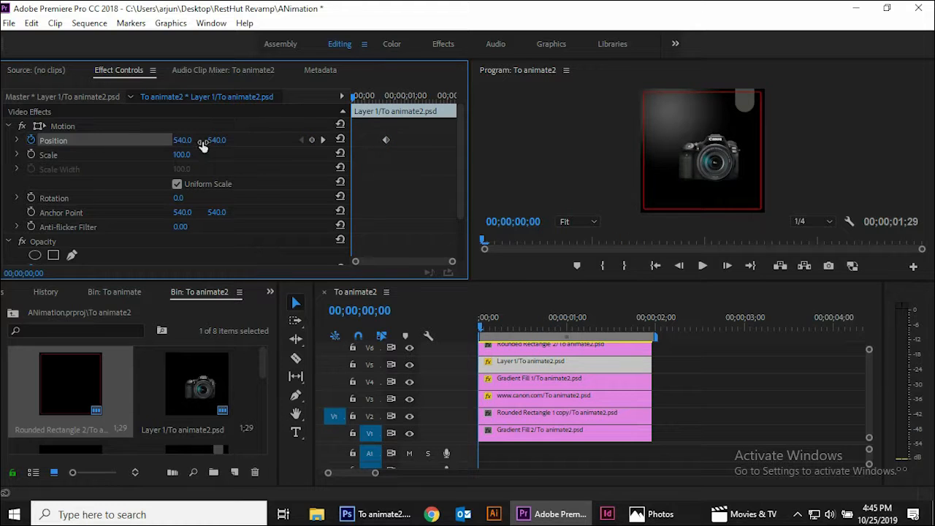
left_click_drag(218, 141, 264, 141)
key("ctrl+z")
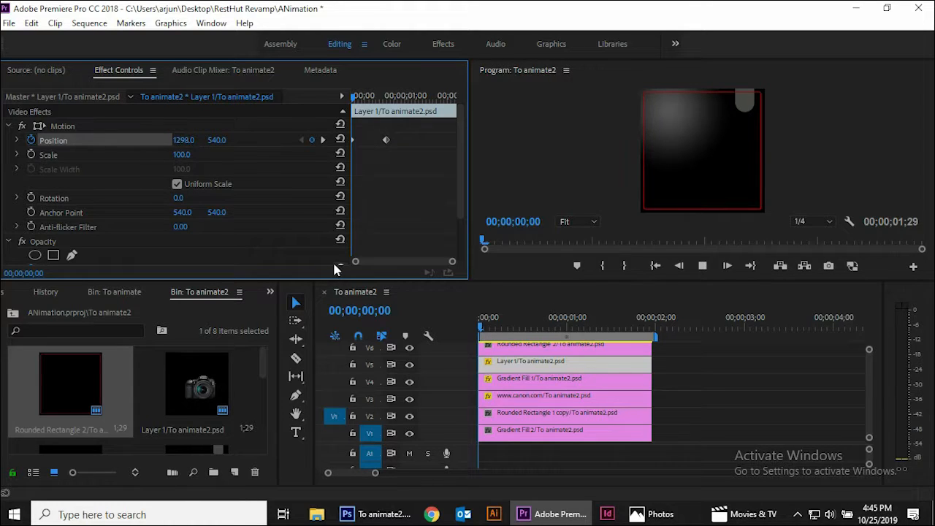
key("space")
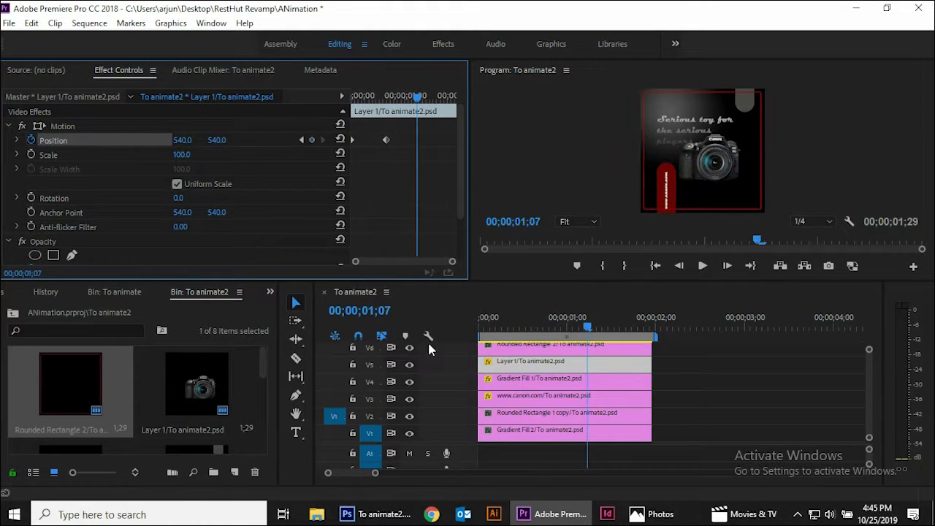
Replay the sequence from the start several times to examine the combined text, bar and camera animation.
left_click_drag(589, 324, 388, 328)
key("space")
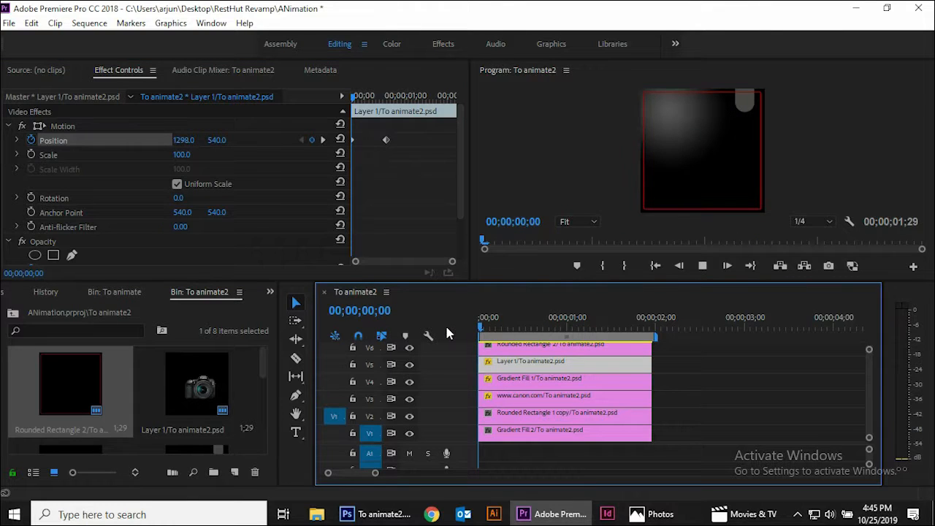
left_click(582, 328)
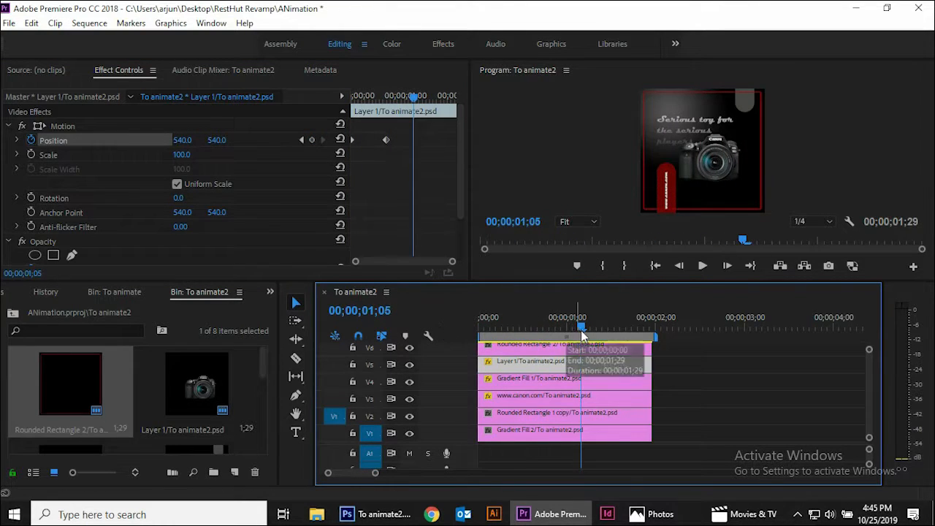
left_click_drag(583, 332, 456, 319)
key("space")
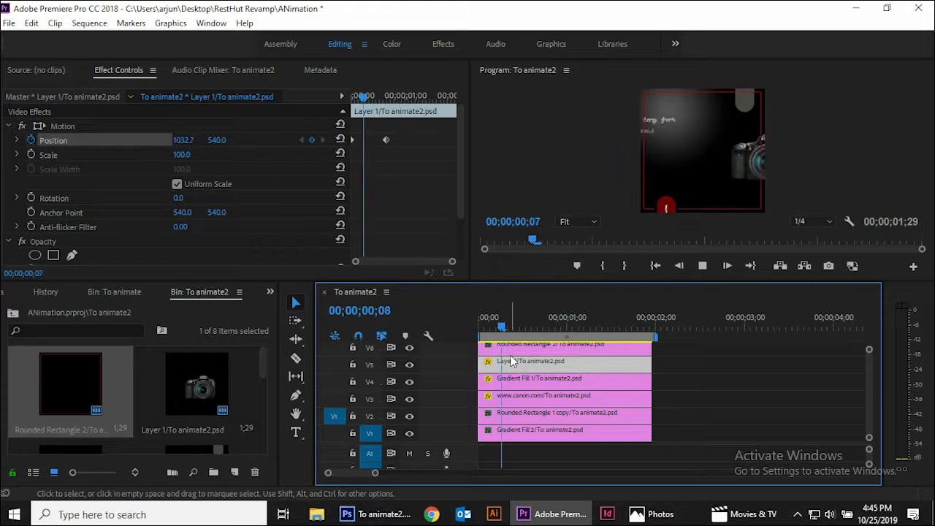
key("space")
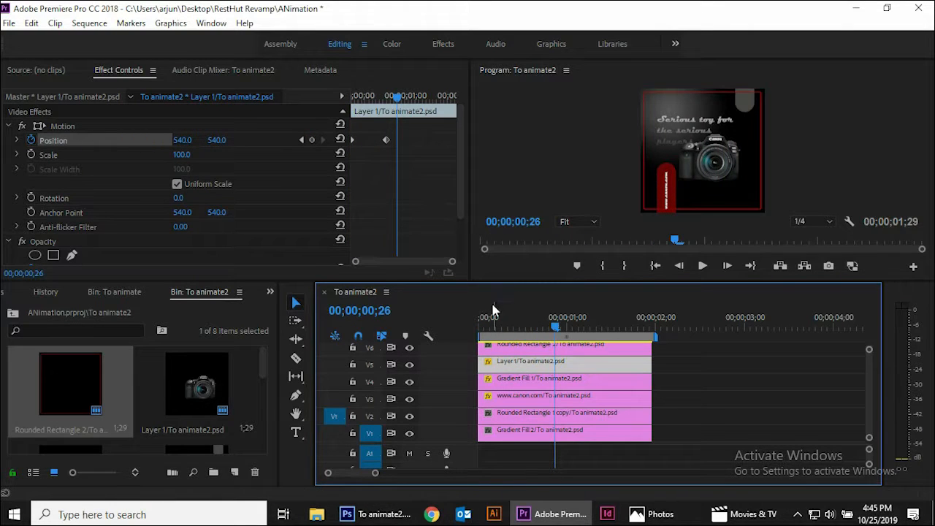
left_click_drag(545, 322, 427, 330)
key("space")
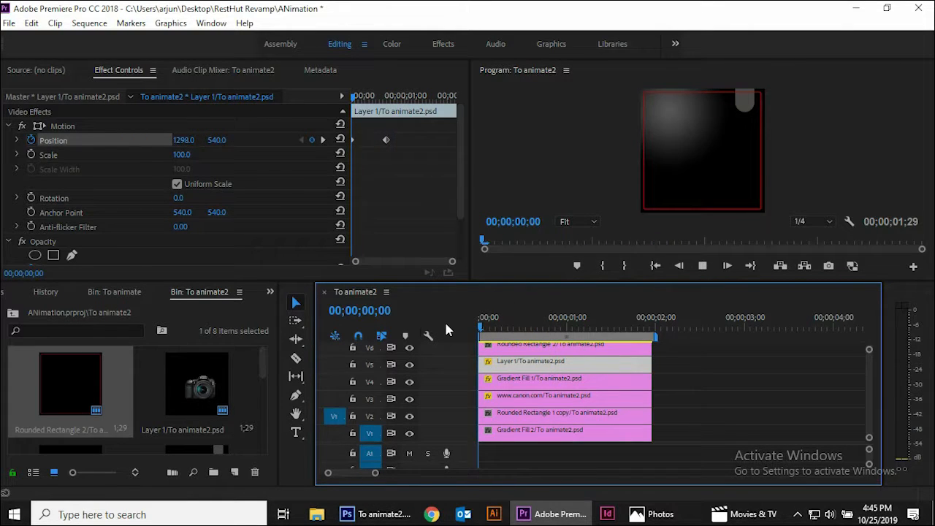
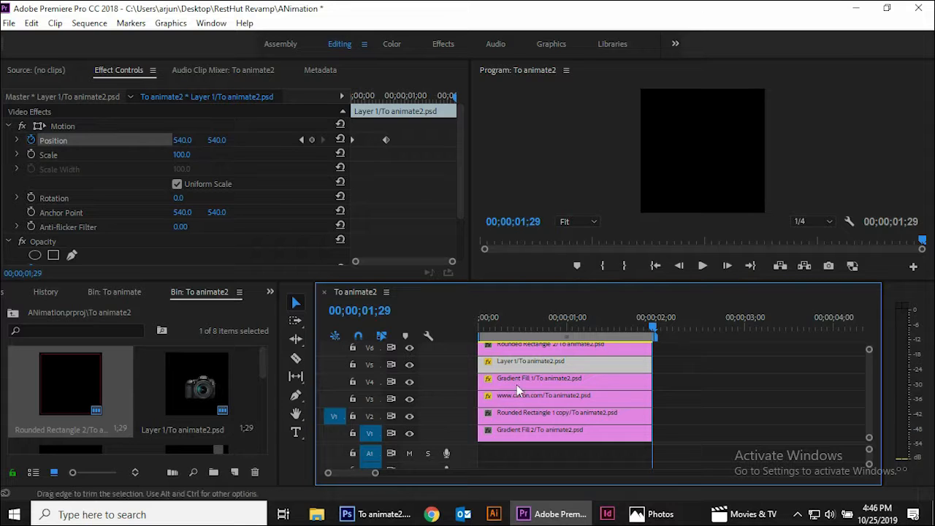
left_click_drag(653, 326, 529, 344)
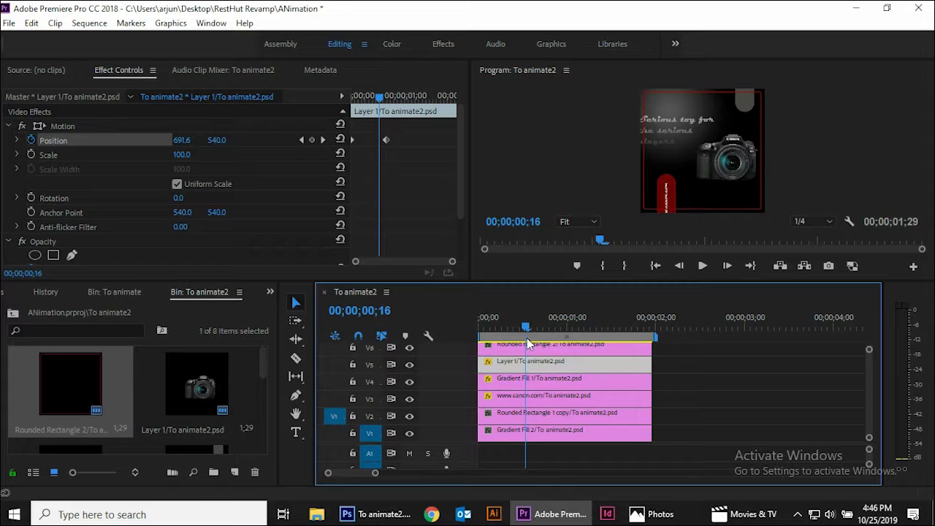
left_click(542, 401)
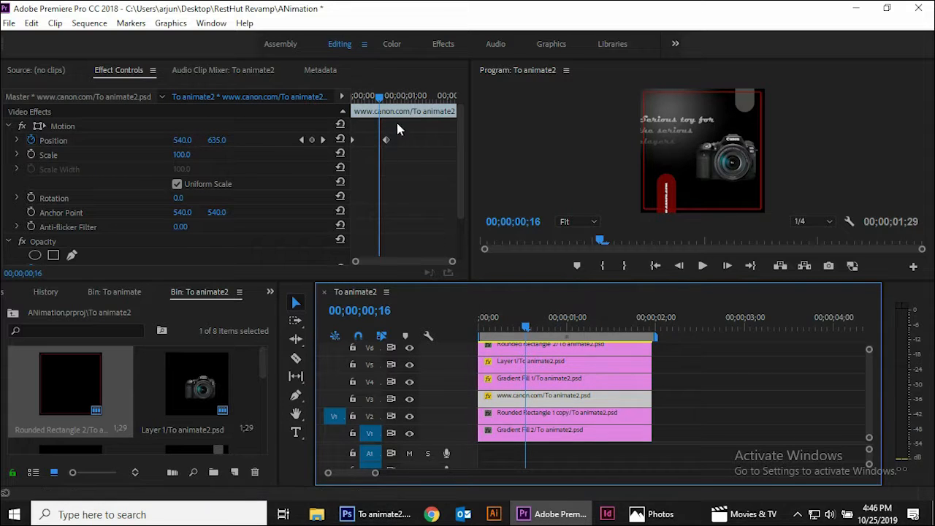
left_click_drag(379, 103, 387, 102)
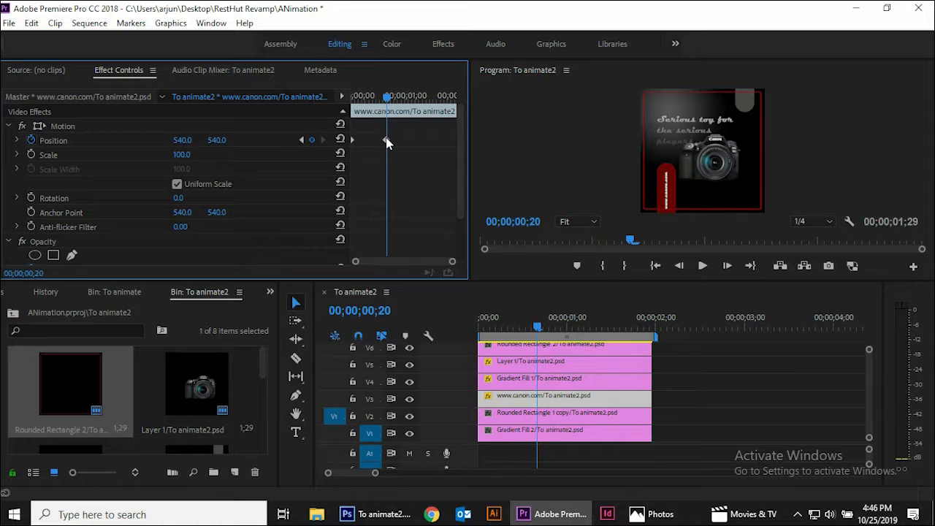
right_click(387, 143)
mouse_move(525, 252)
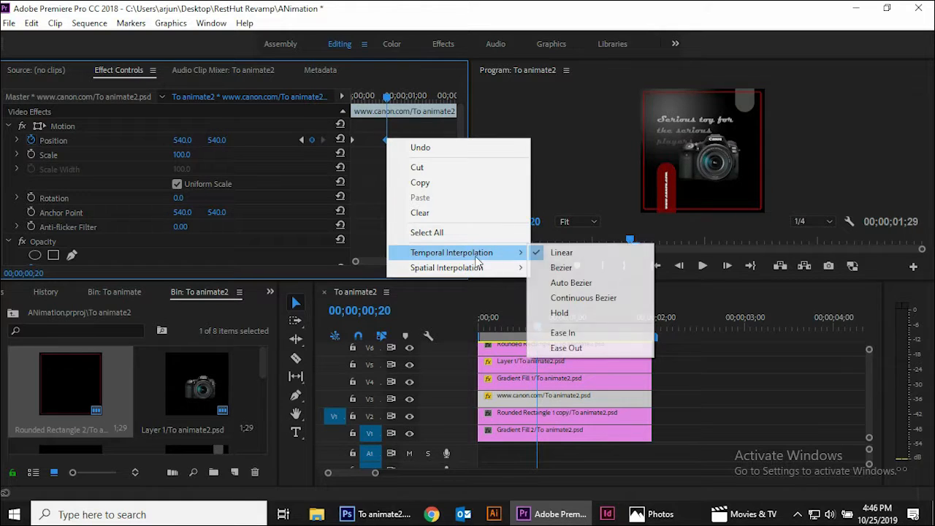
left_click(575, 334)
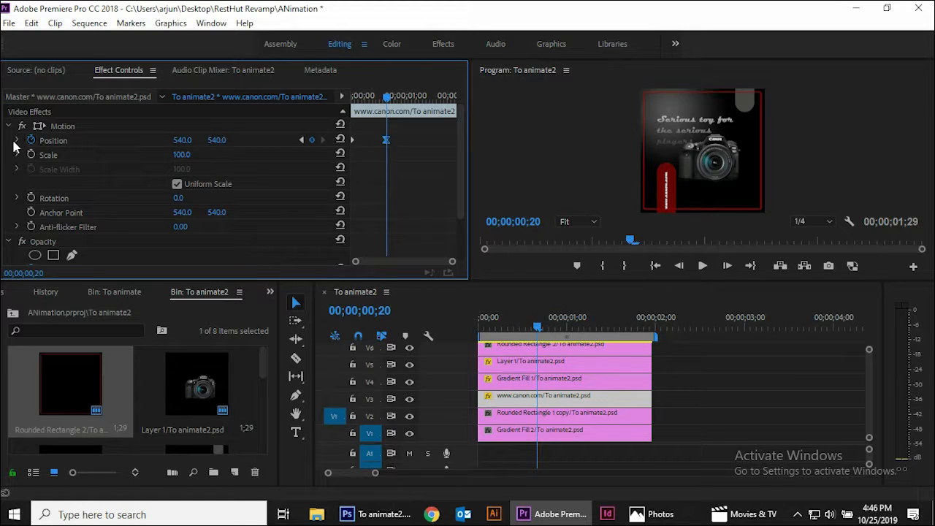
left_click(16, 141)
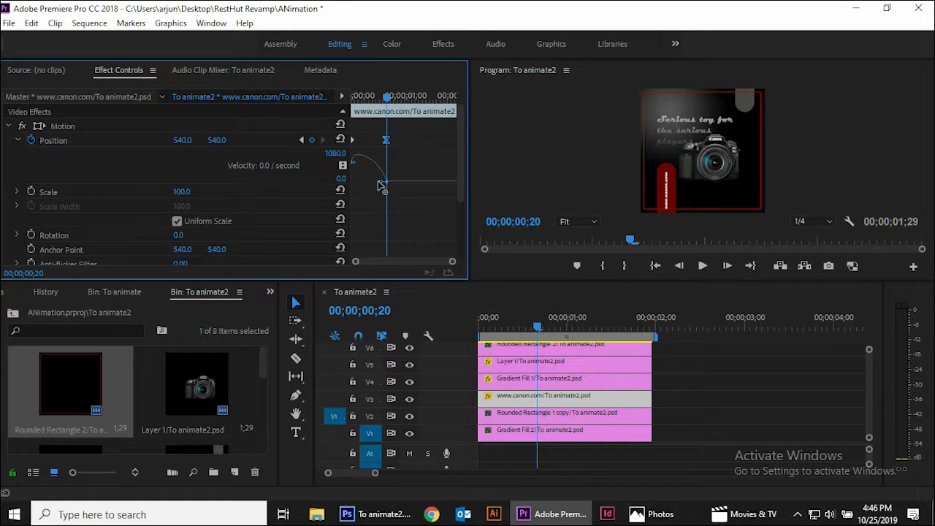
left_click_drag(381, 183, 362, 184)
left_click_drag(537, 320, 479, 329)
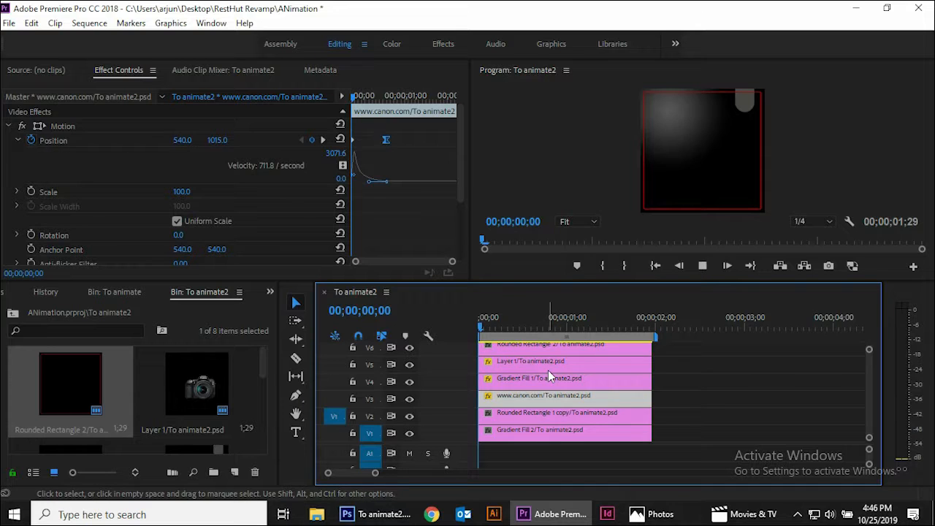
key("space")
key("space")
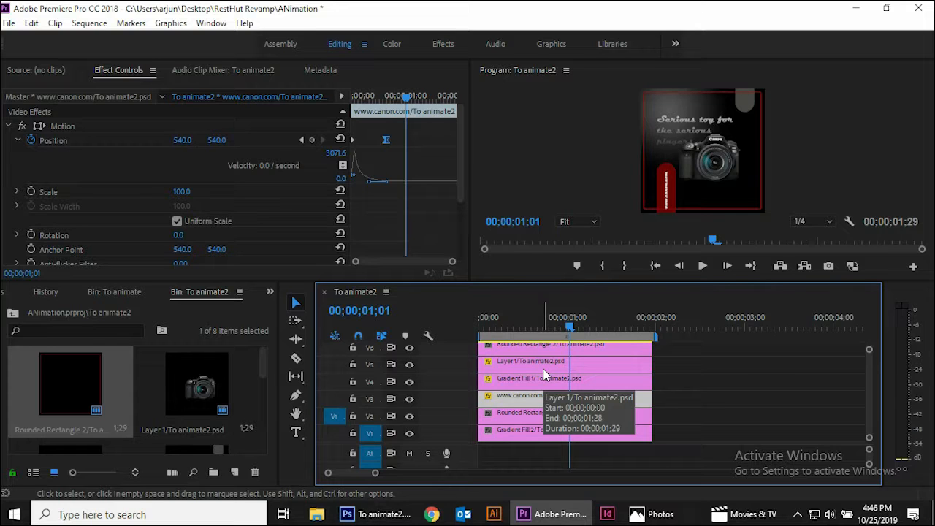
left_click_drag(568, 327, 461, 325)
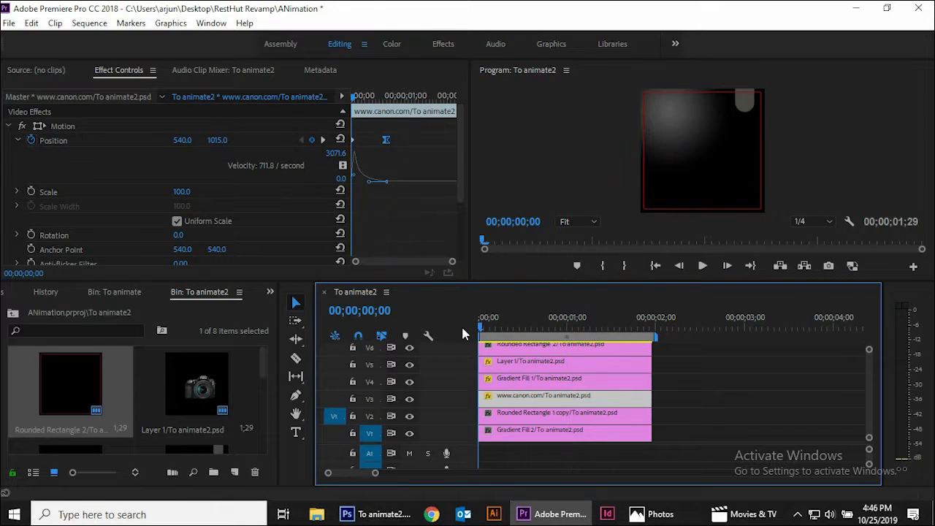
Apply Ease In temporal interpolation to the Gradient Fill 1 clip's Position keyframe at 00;00;00;20 and show its velocity graph.
left_click(503, 379)
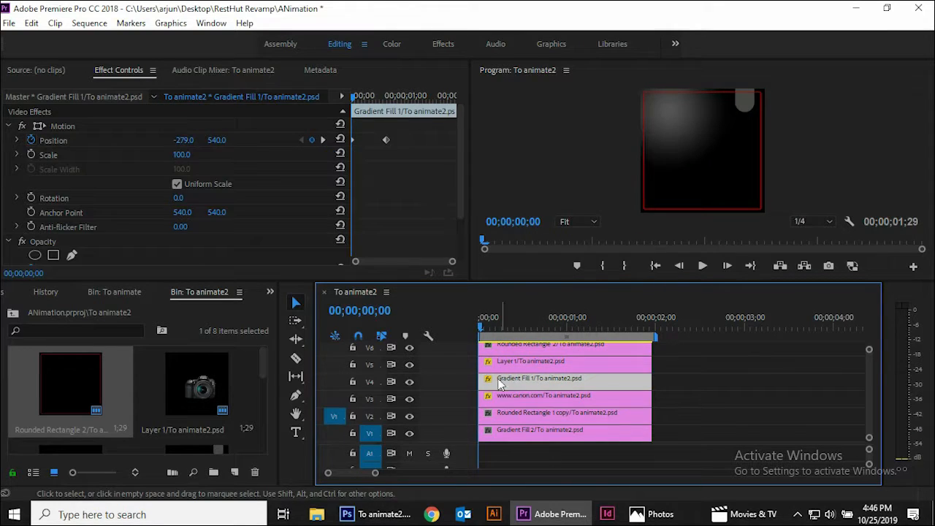
left_click(503, 327)
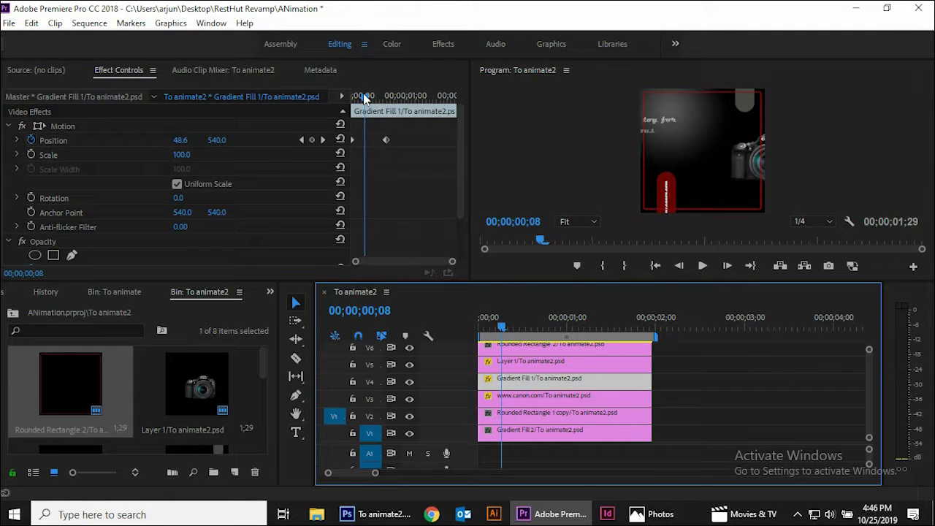
left_click_drag(366, 99, 386, 97)
right_click(386, 140)
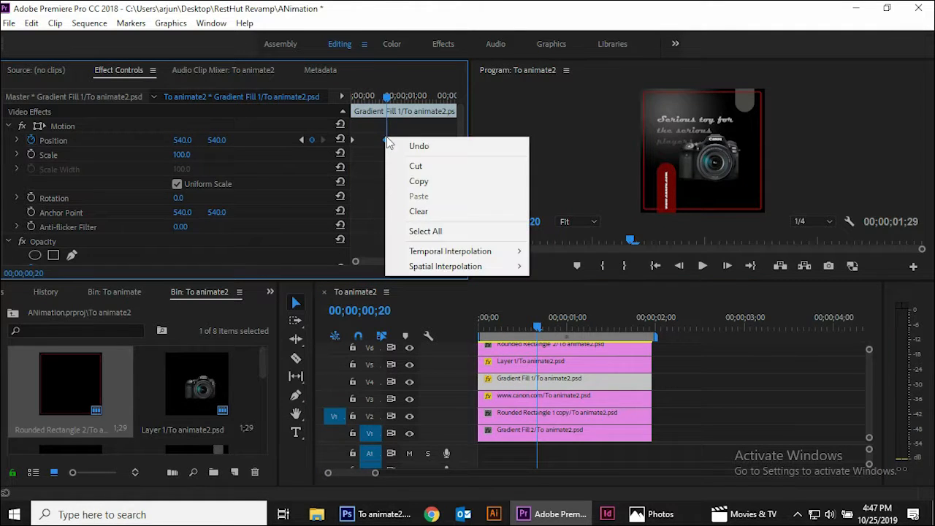
mouse_move(477, 256)
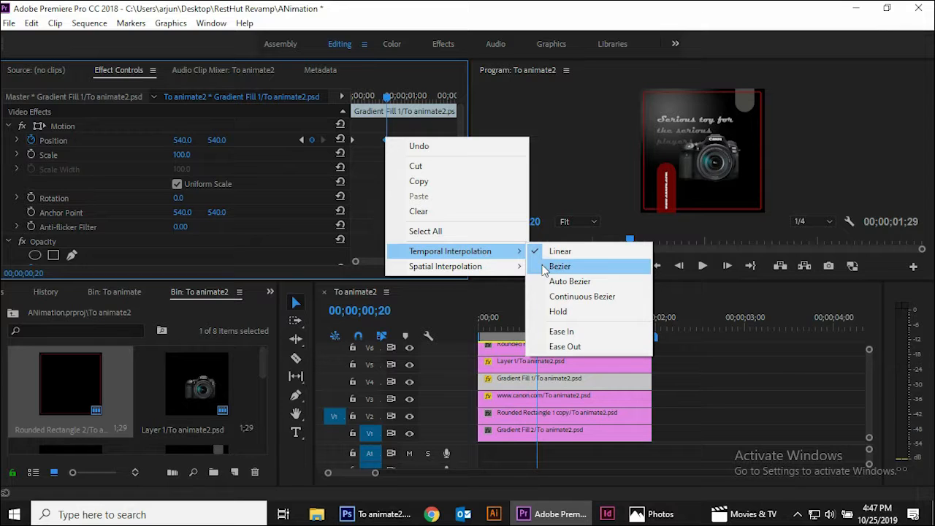
left_click(562, 331)
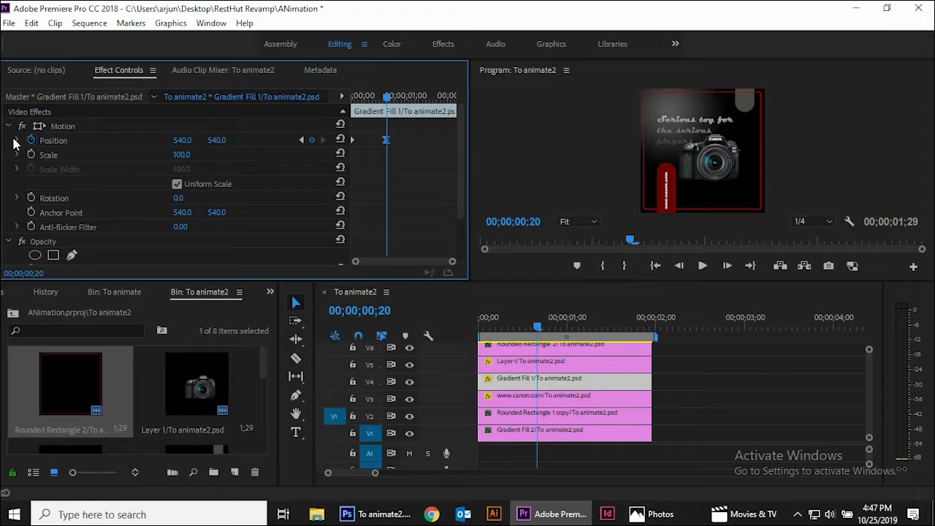
left_click(16, 141)
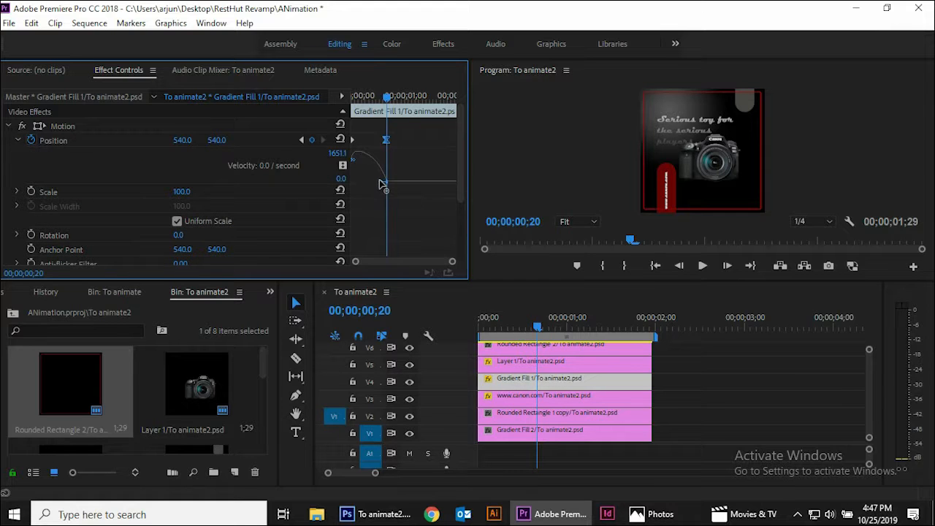
Reshape the Gradient Fill 1 clip's Position velocity curve for a fast start and long slowdown.
left_click_drag(380, 184, 363, 184)
left_click(553, 365)
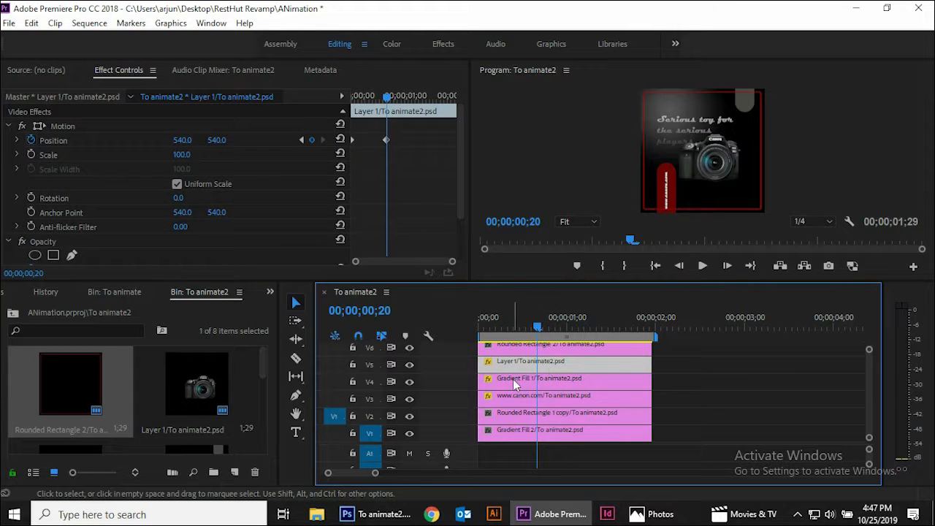
left_click(514, 381)
Apply Ease In to the Layer 1 clip's Position keyframe at 00;00;00;20 and reshape its velocity curve for a fast start and long slowdown.
left_click(523, 364)
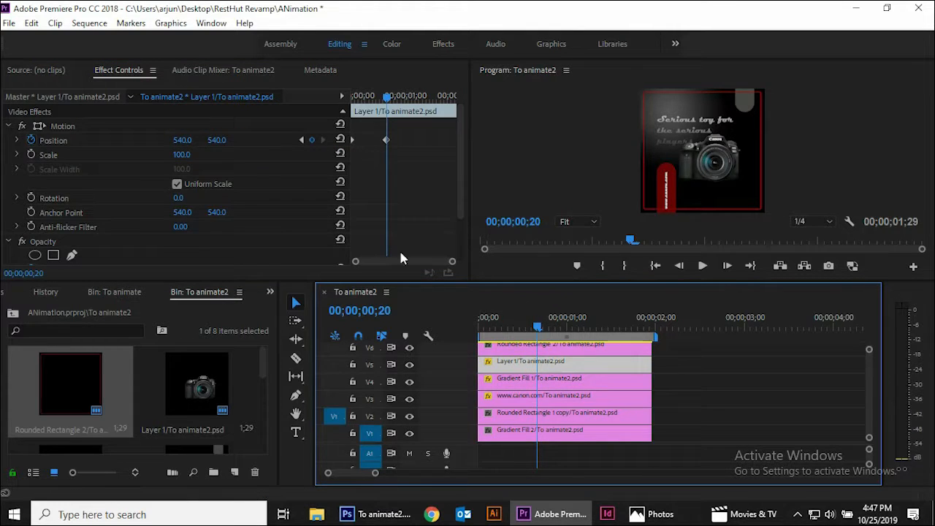
right_click(386, 142)
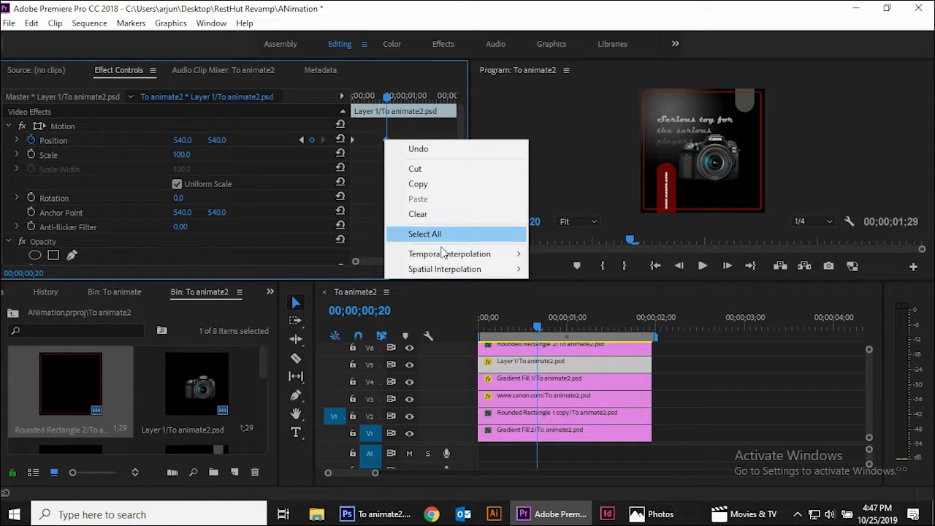
mouse_move(476, 261)
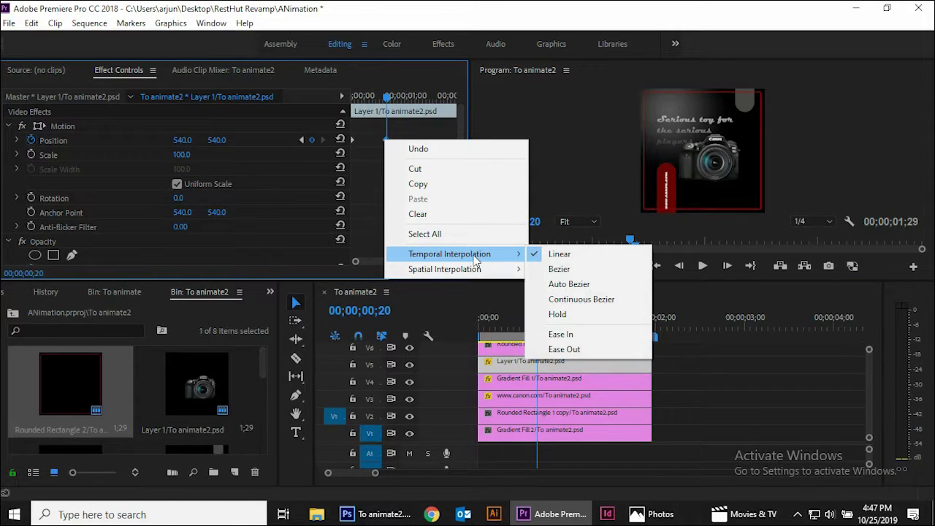
left_click(563, 335)
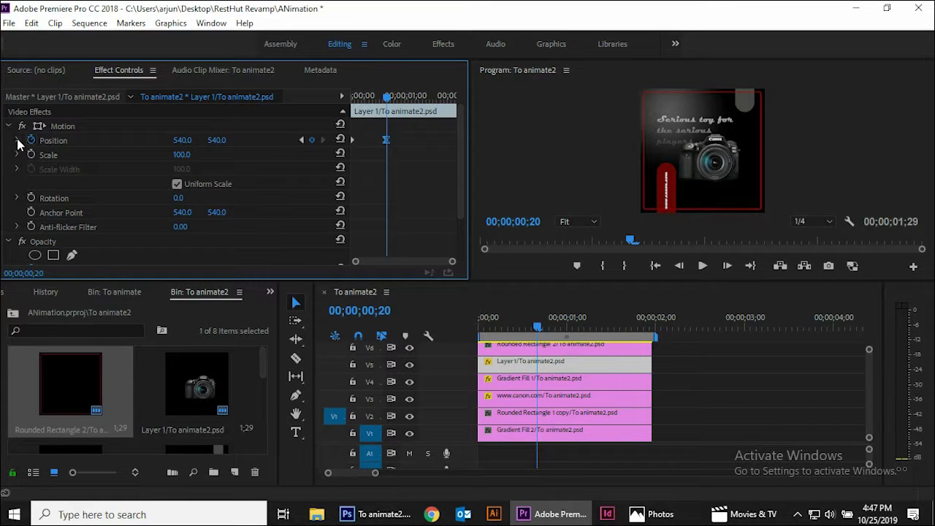
left_click(16, 140)
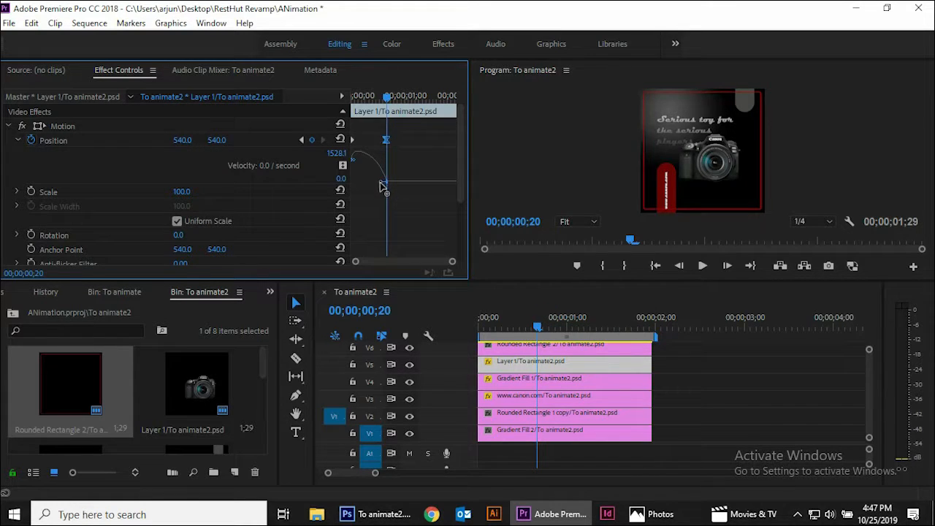
mouse_move(380, 186)
left_mouse_down()
mouse_move(366, 179)
mouse_move(387, 191)
mouse_move(367, 184)
left_mouse_up()
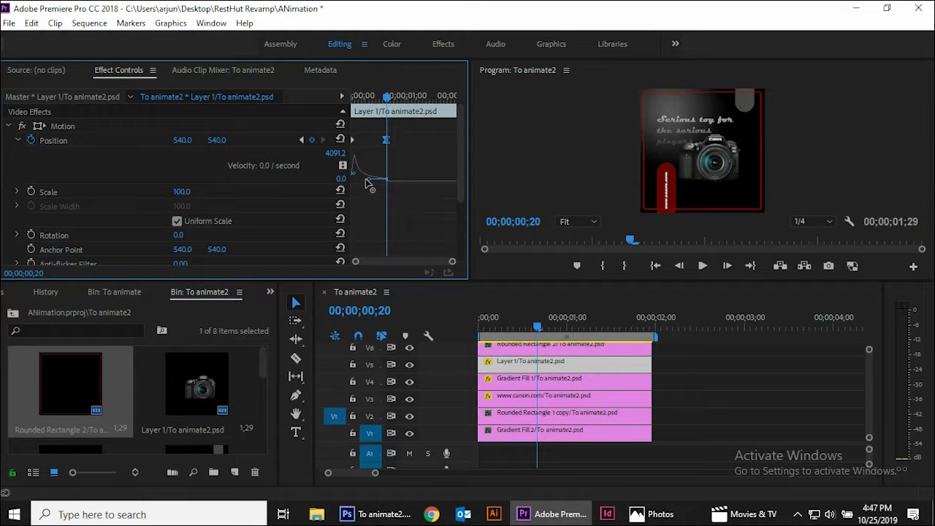
Replay the sequence from the start several times to examine the eased motion of the camera, text and bar.
left_click_drag(539, 328, 446, 330)
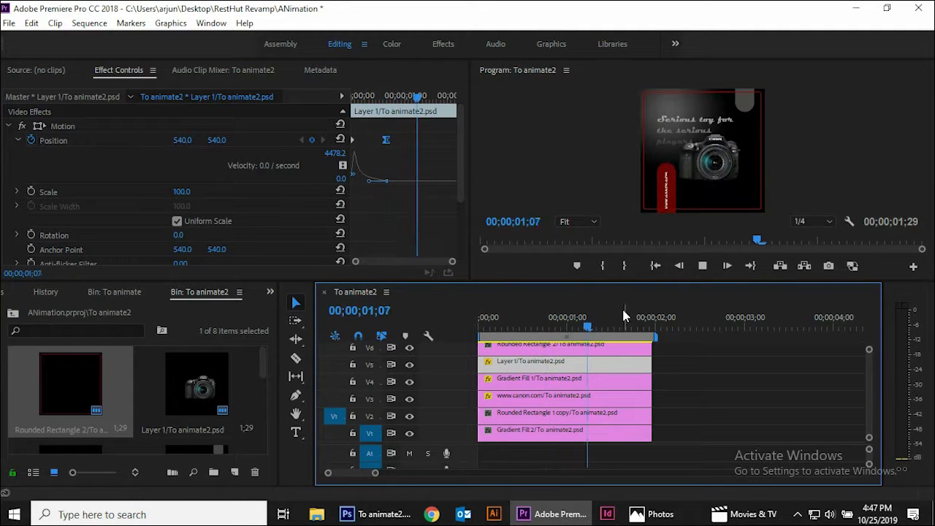
left_click(590, 330)
left_click_drag(590, 330, 458, 323)
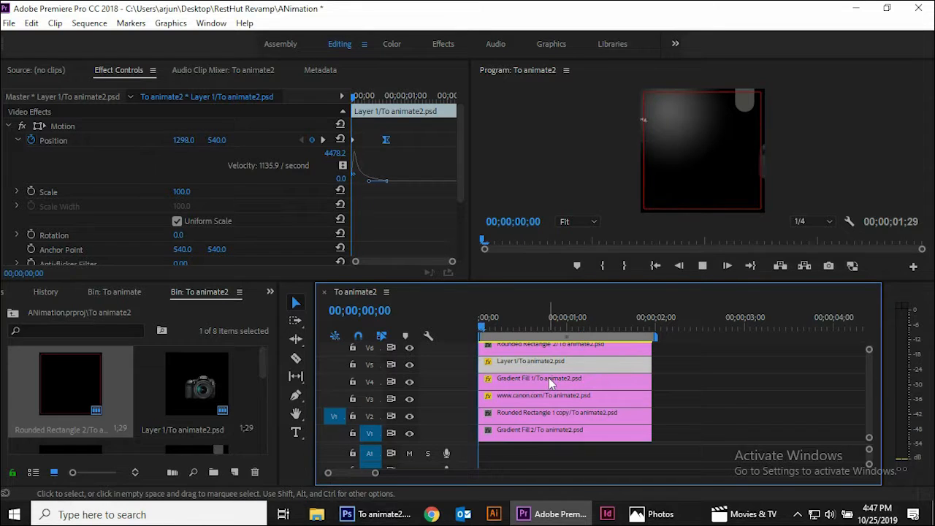
key("space")
key("space")
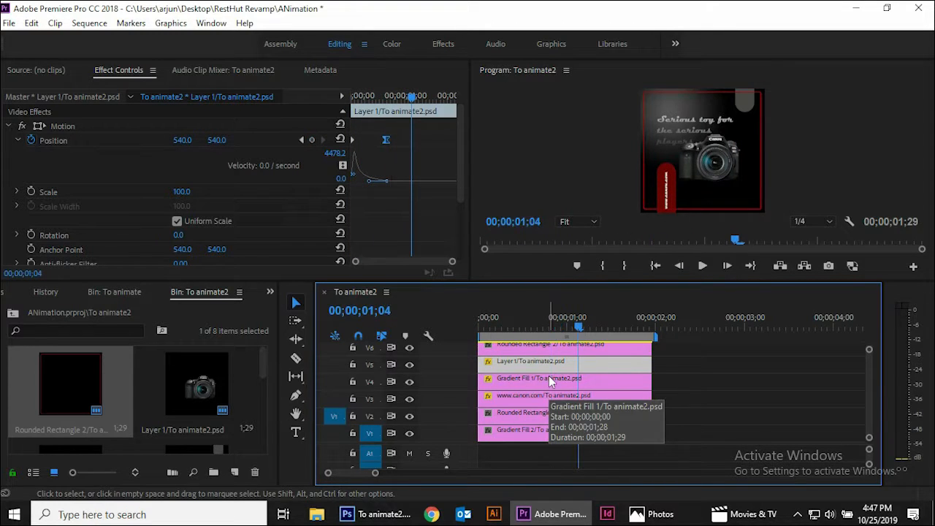
left_click(574, 327)
left_click_drag(555, 329, 476, 334)
key("space")
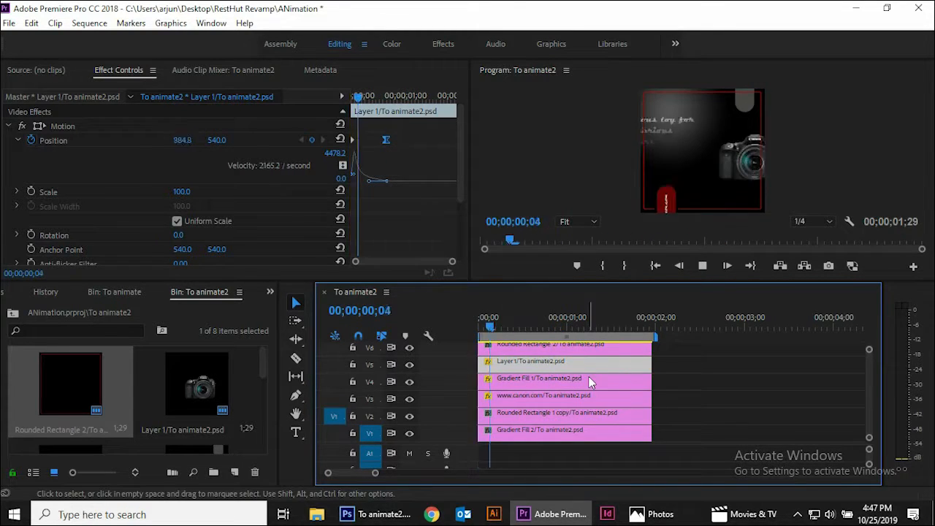
key("space")
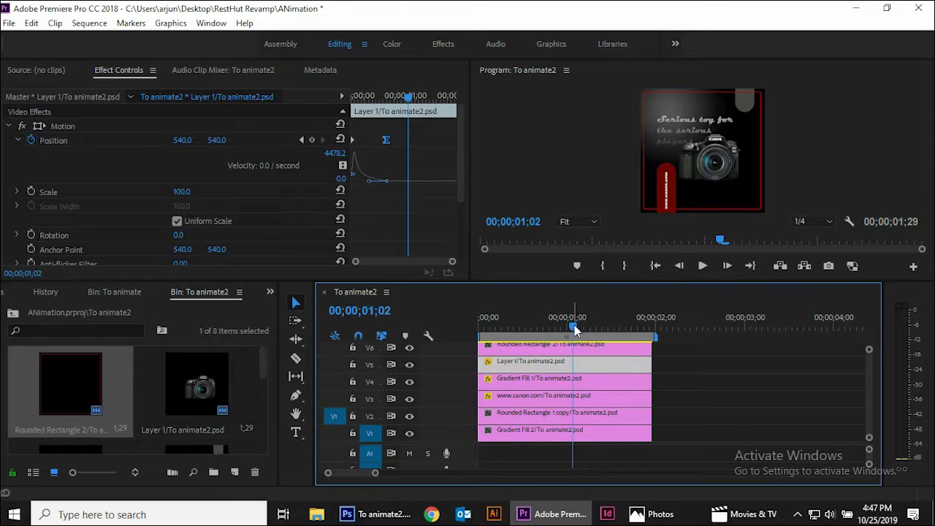
left_click_drag(574, 327, 349, 373)
key("space")
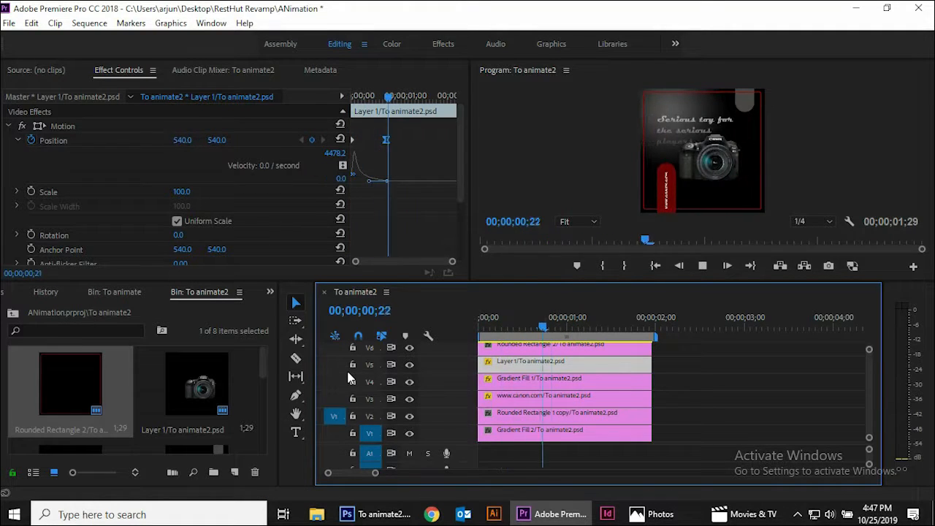
key("space")
Extend all the clips in the To animate2 sequence together to a duration of 00;00;04;00.
left_click_drag(633, 456, 557, 332)
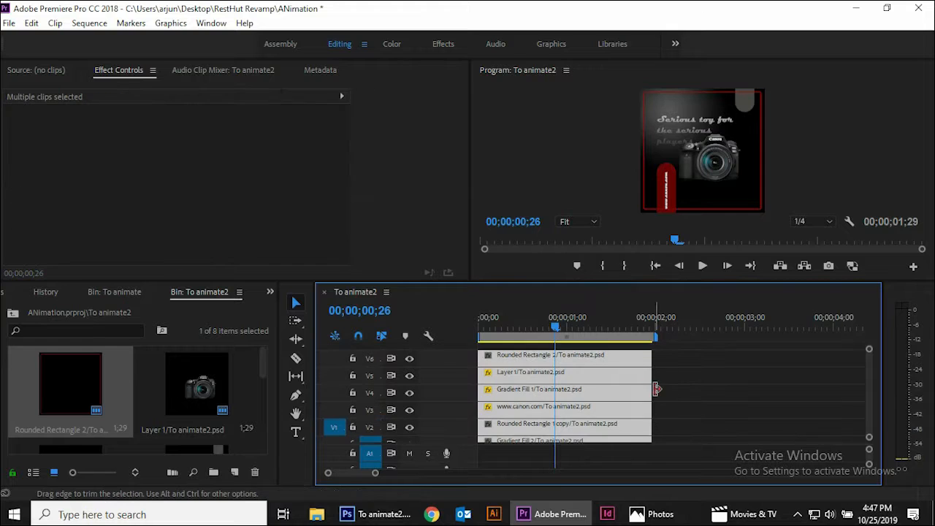
left_click(649, 385)
left_click_drag(647, 385, 829, 371)
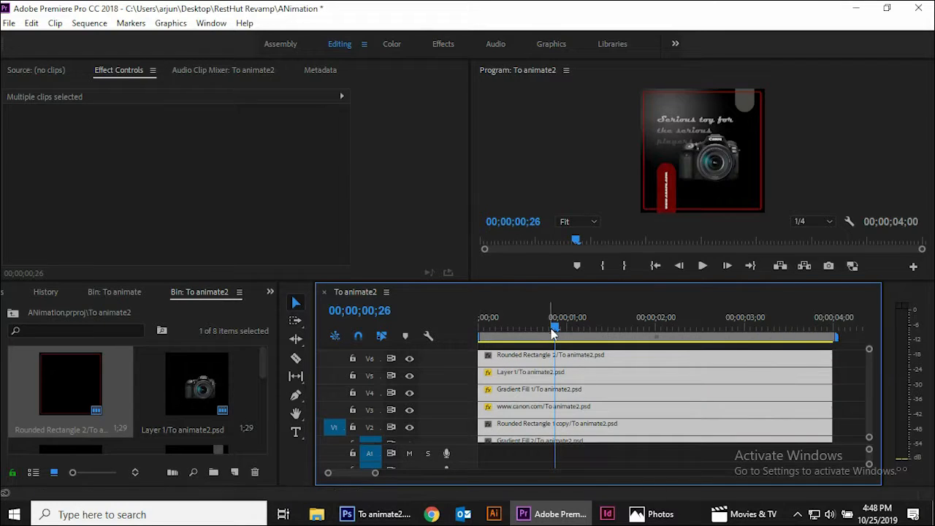
Play the lengthened sequence from the start twice to check the animation timing.
key("Home")
key("space")
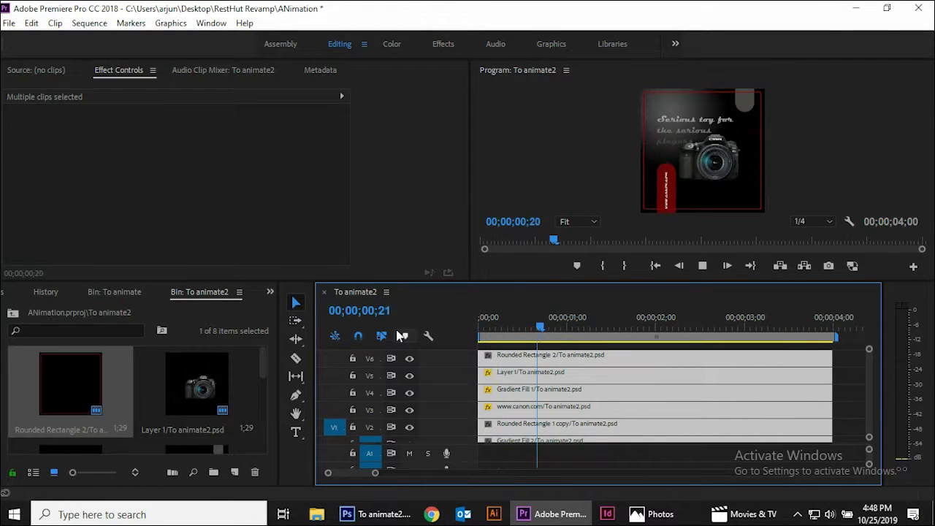
key("space")
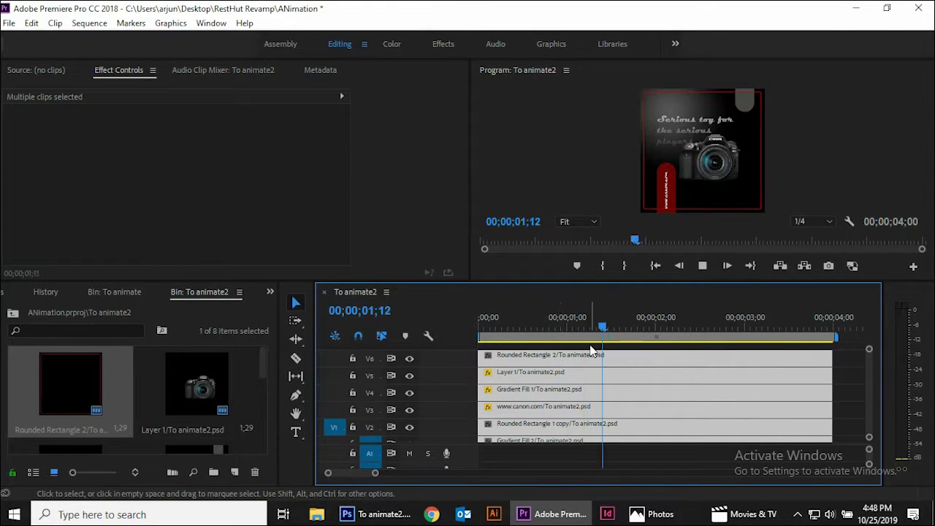
left_click_drag(599, 326, 437, 363)
key("space")
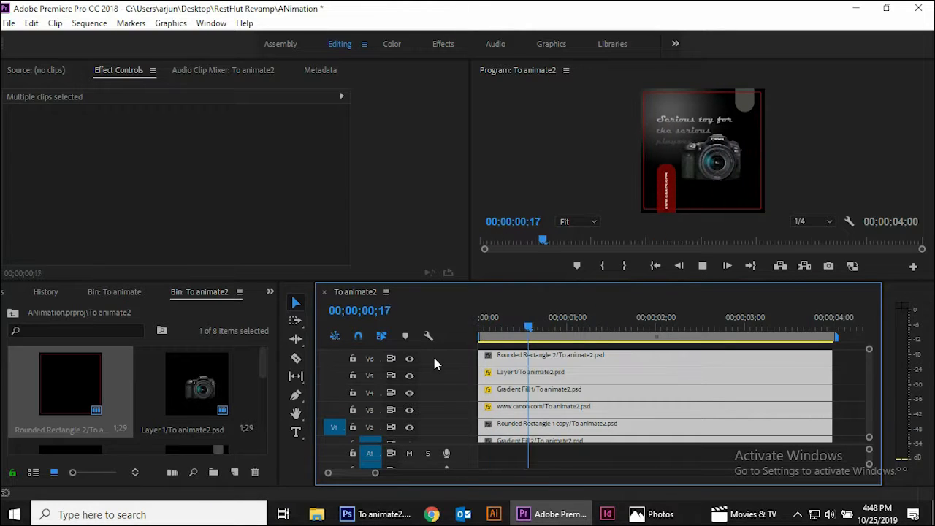
key("space")
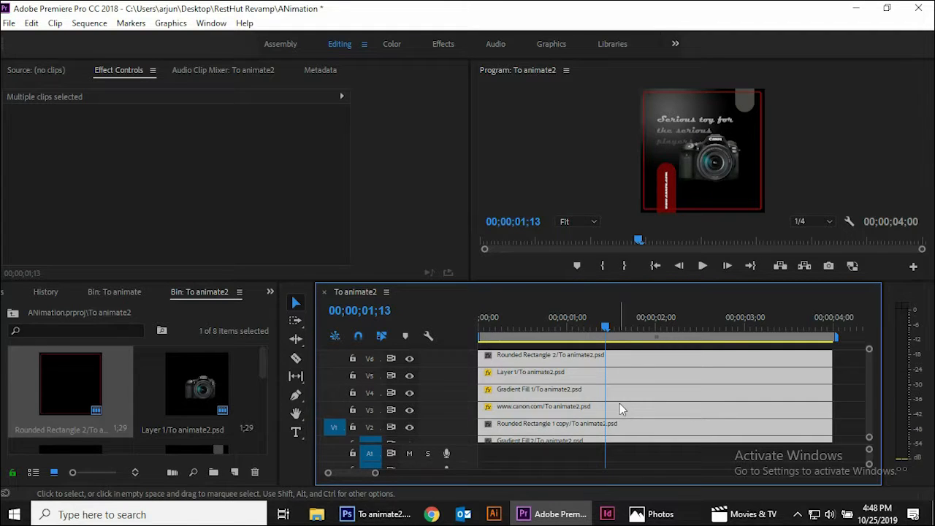
left_click(549, 456)
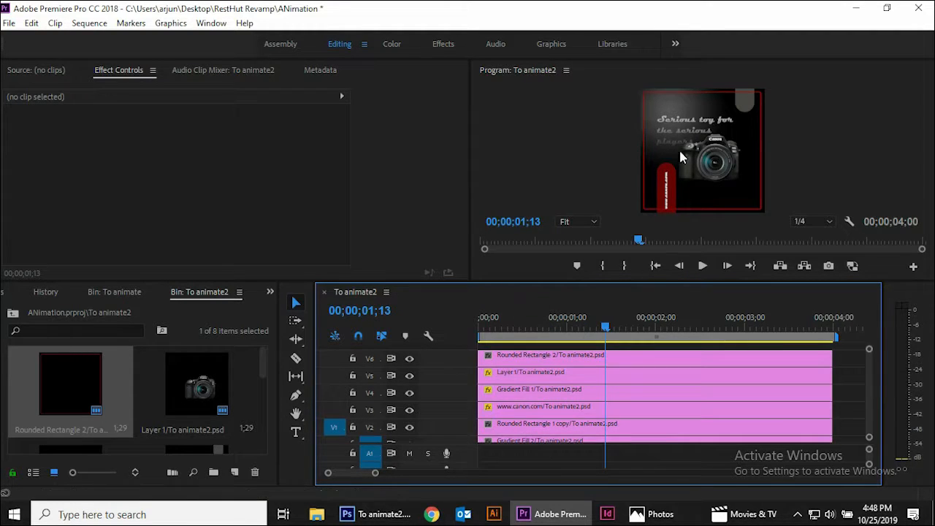
left_click(532, 413)
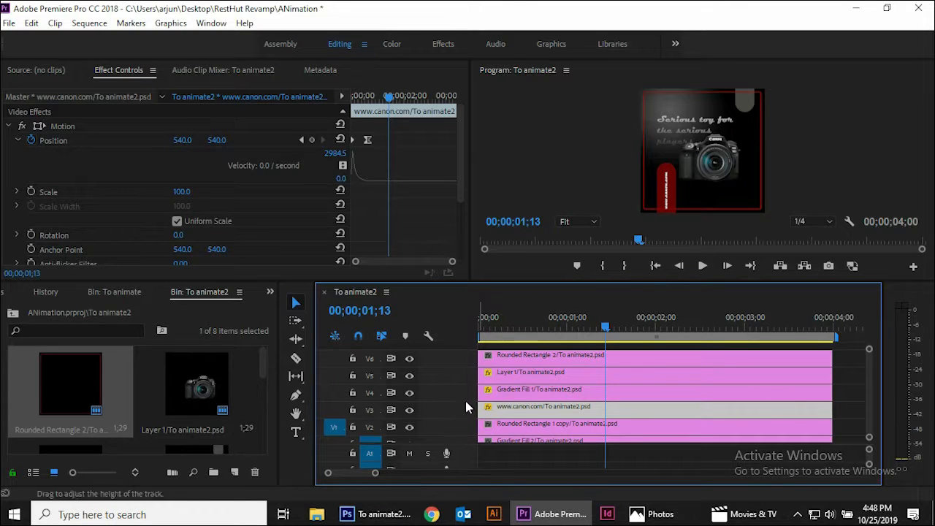
left_click(527, 391)
left_click(409, 392)
left_click(409, 392)
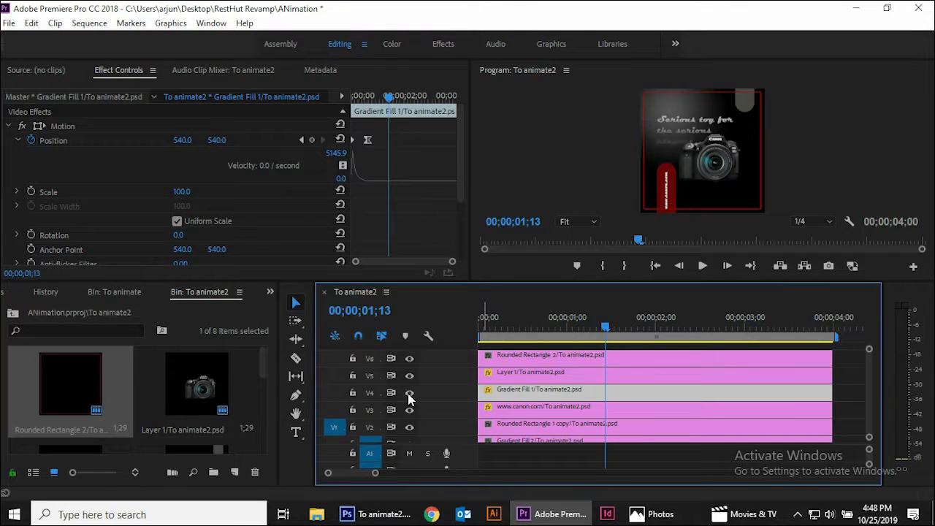
Split the Gradient Fill 1 and Layer 1 clips at 00;00;01;13 with the Razor tool.
key("c")
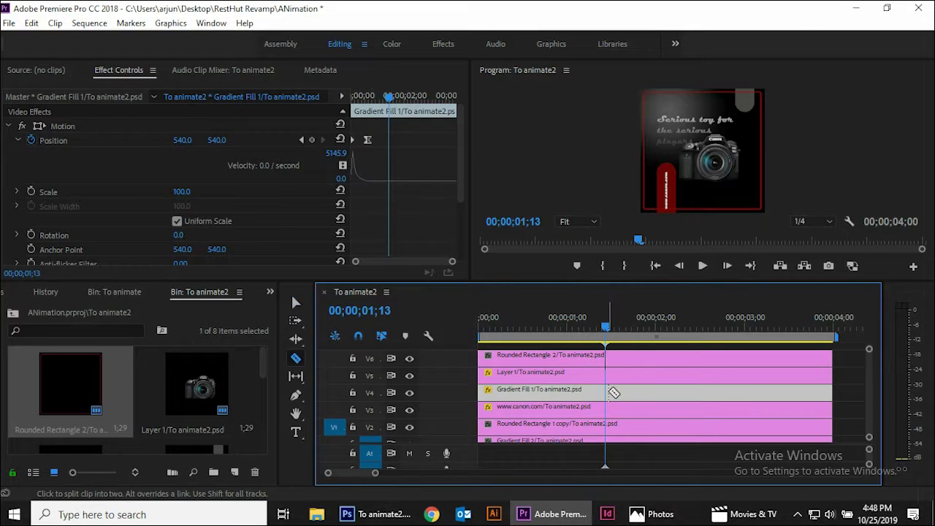
left_click(609, 392)
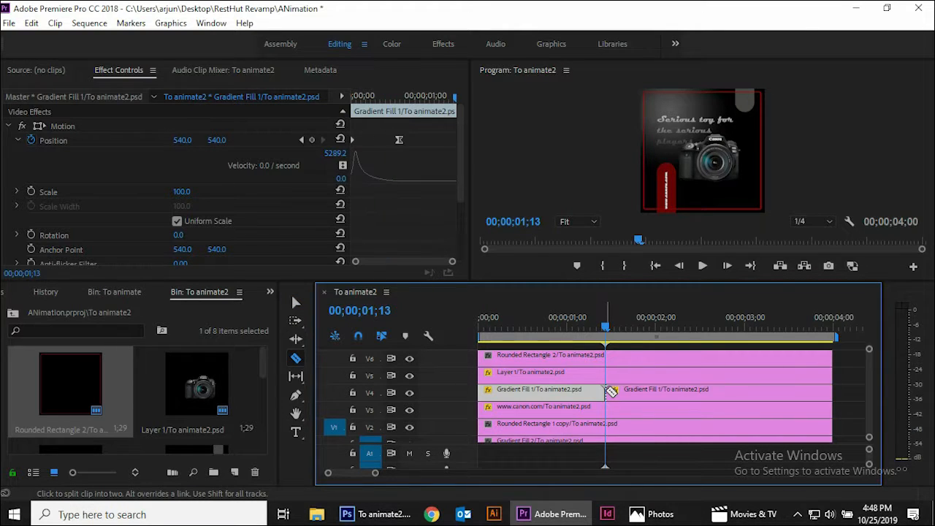
key("v")
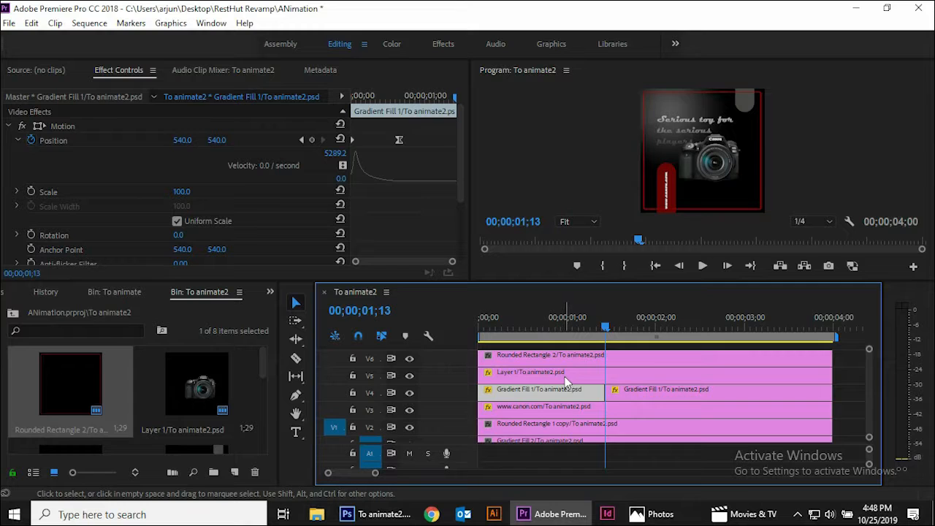
left_click(566, 376)
key("c")
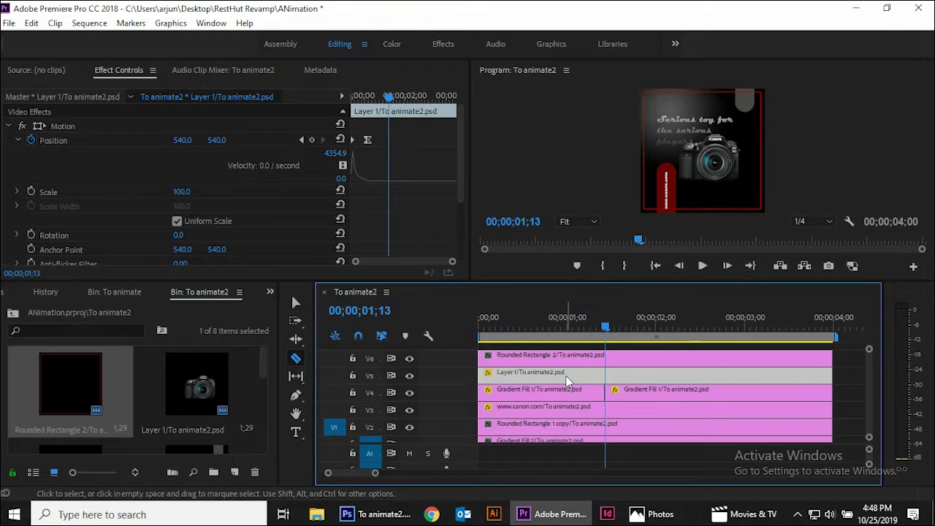
left_click(609, 376)
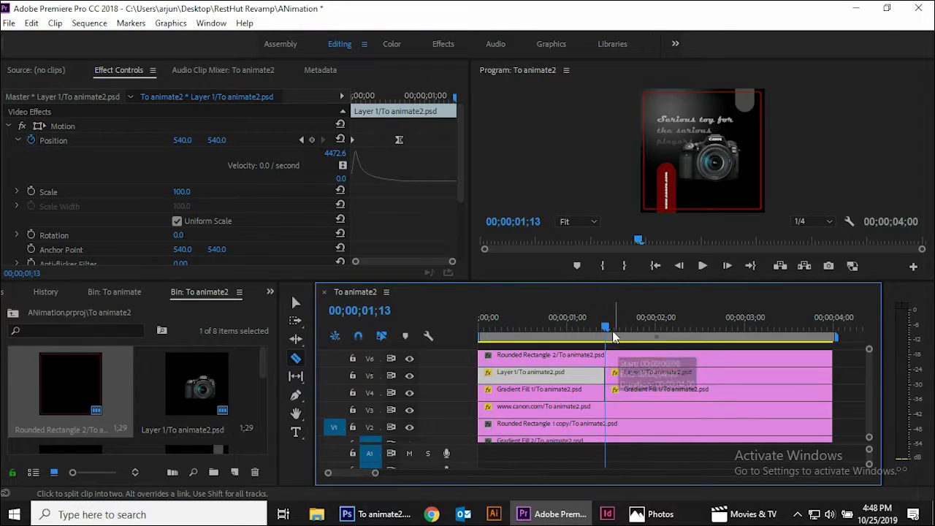
Play the sequence from the start to just past the cuts to judge the length of the next segment.
key("Home")
key("space")
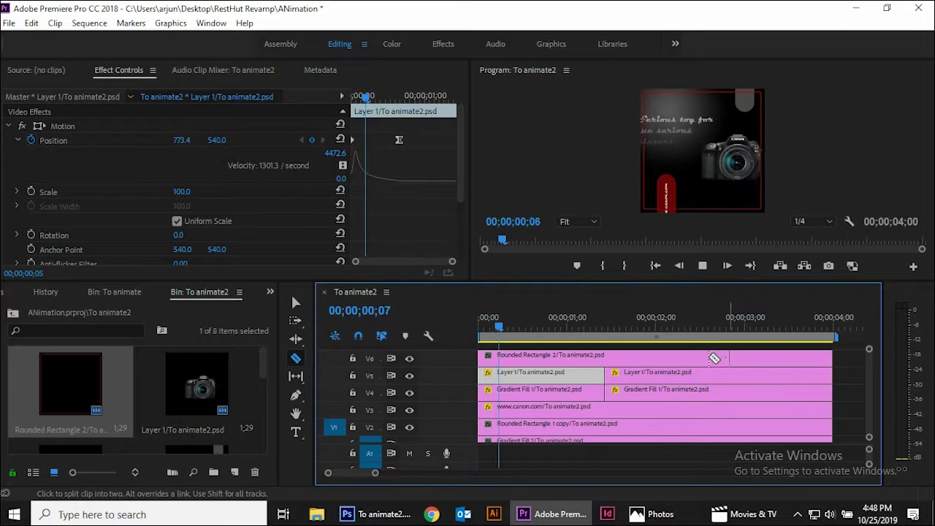
key("space")
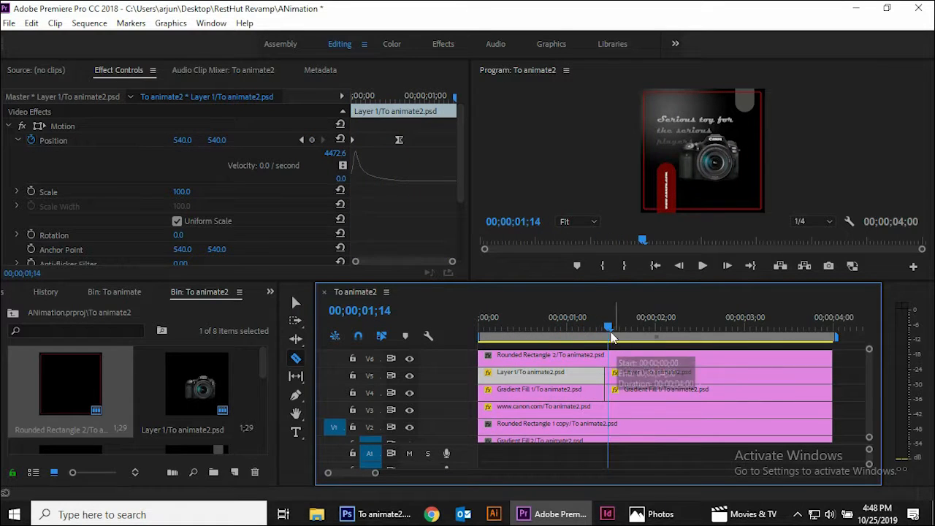
Cut the second Layer 1 and Gradient Fill 1 segments at 00;00;01;18 to isolate a short piece of each.
left_click_drag(610, 326, 620, 327)
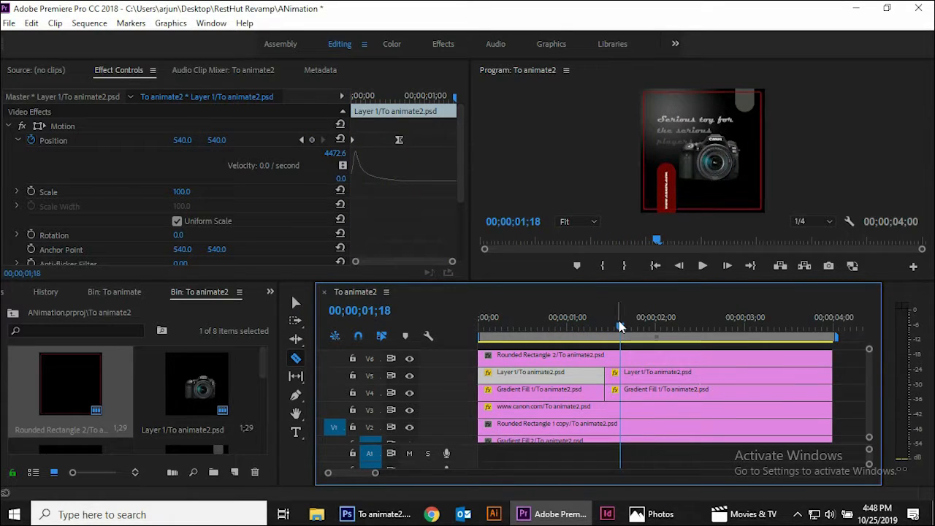
left_click(621, 374)
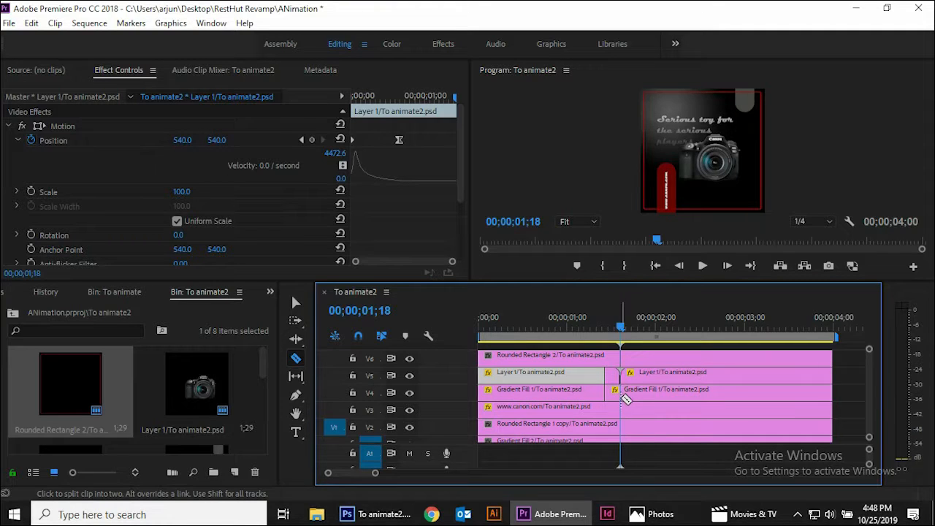
left_click(623, 393)
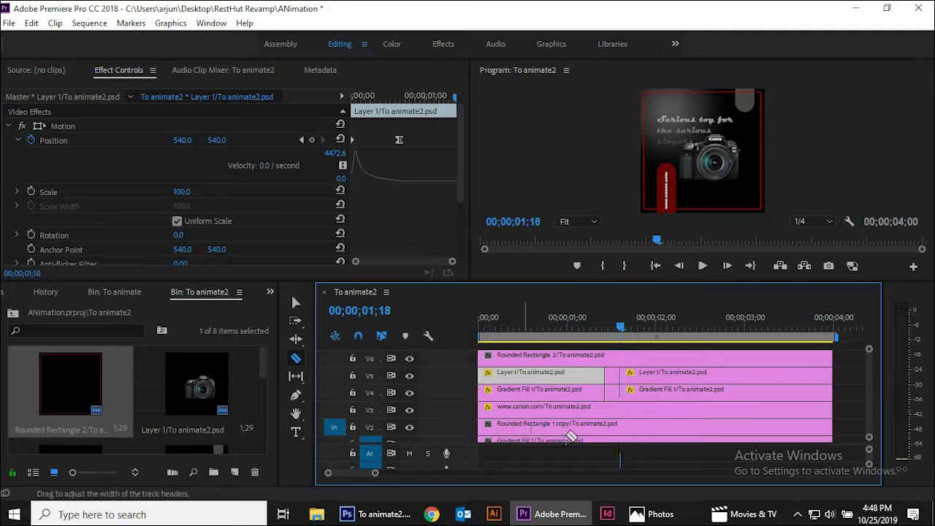
Open the effect presets and expand the -ERROR- (Glitch & Distortion Pack) - CINECOM.NET folder.
key("alt")
left_click(271, 291)
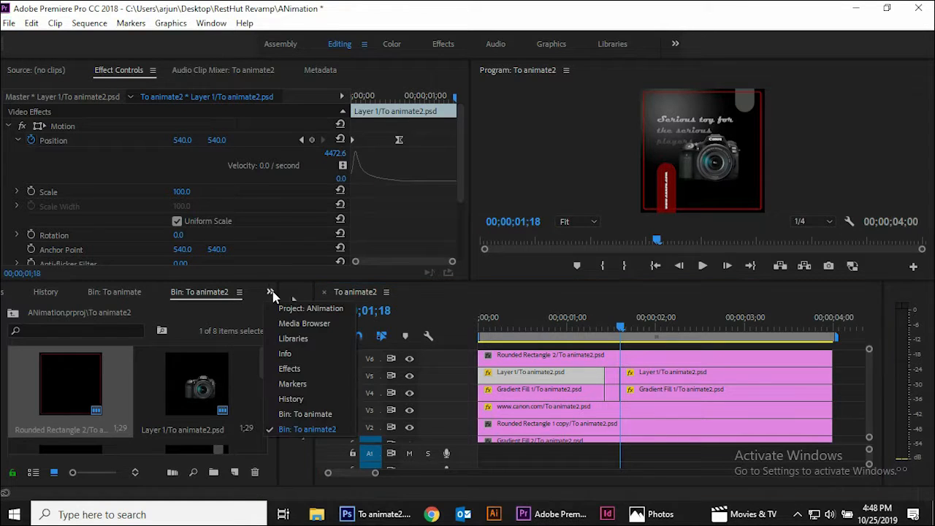
left_click(292, 368)
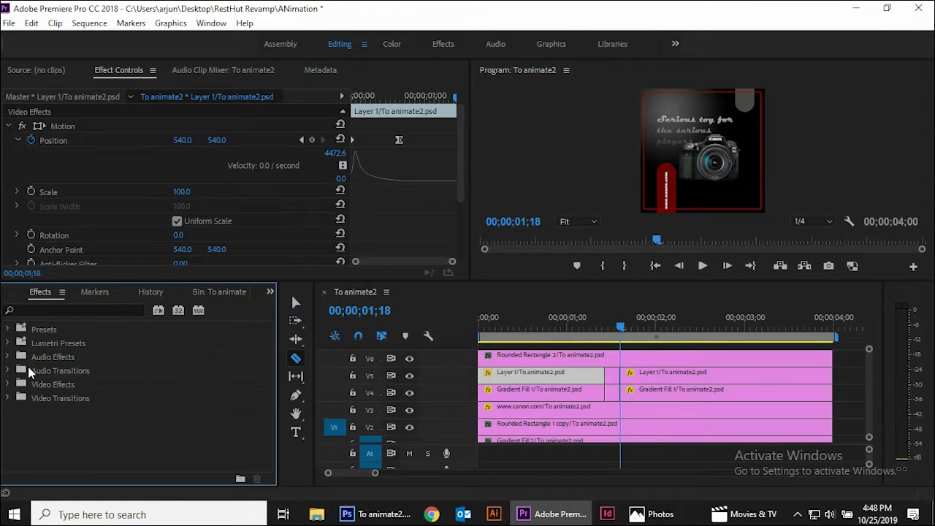
left_click(8, 330)
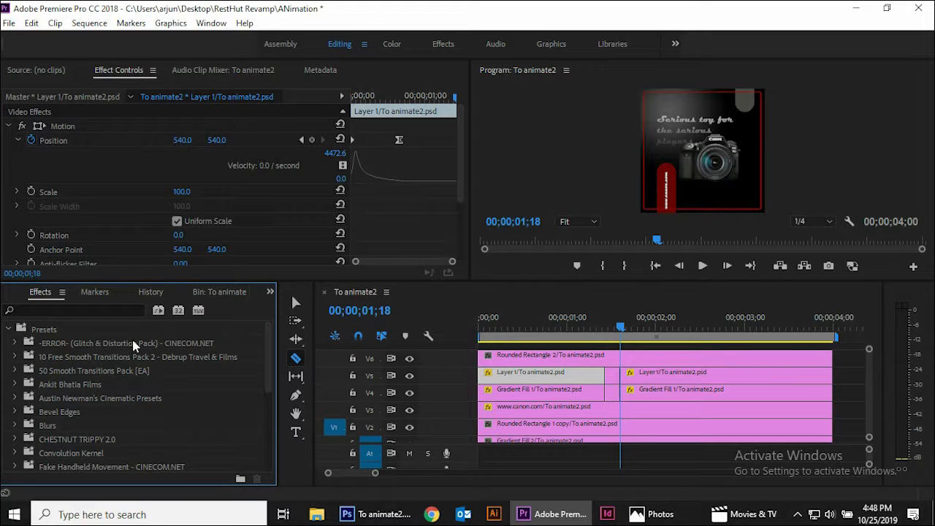
left_click(134, 344)
left_click(15, 343)
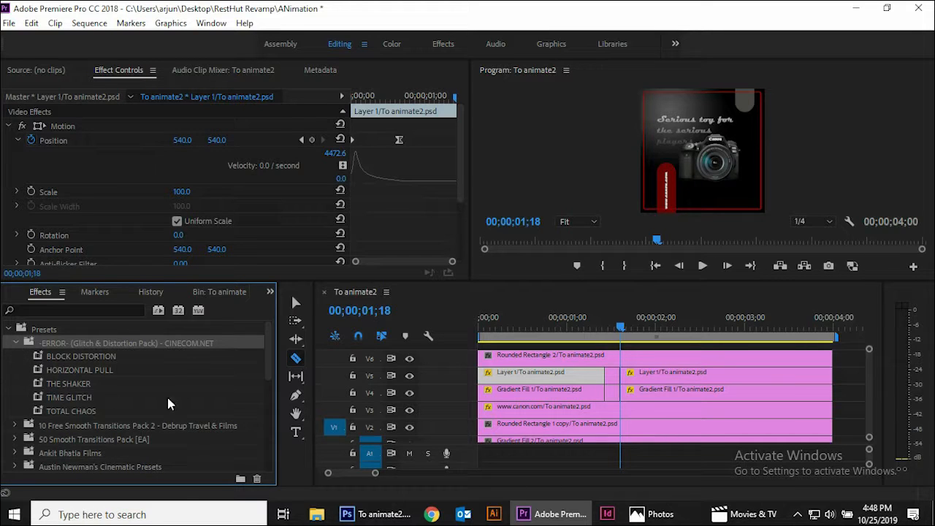
Apply the THE SHAKER preset to the short Gradient Fill 1 segment and preview the playback around it.
left_click(605, 390)
key("=")
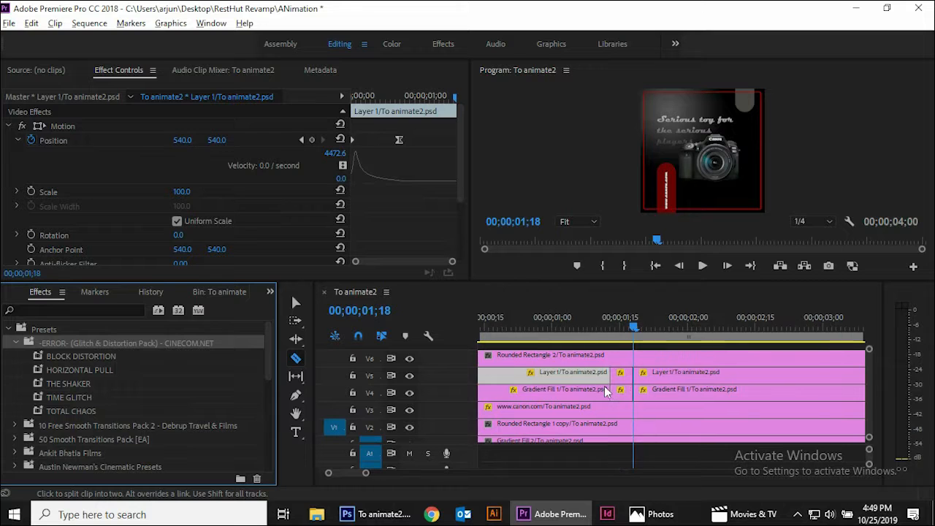
scroll(612, 389, "up", 3)
left_click_drag(652, 329, 633, 329)
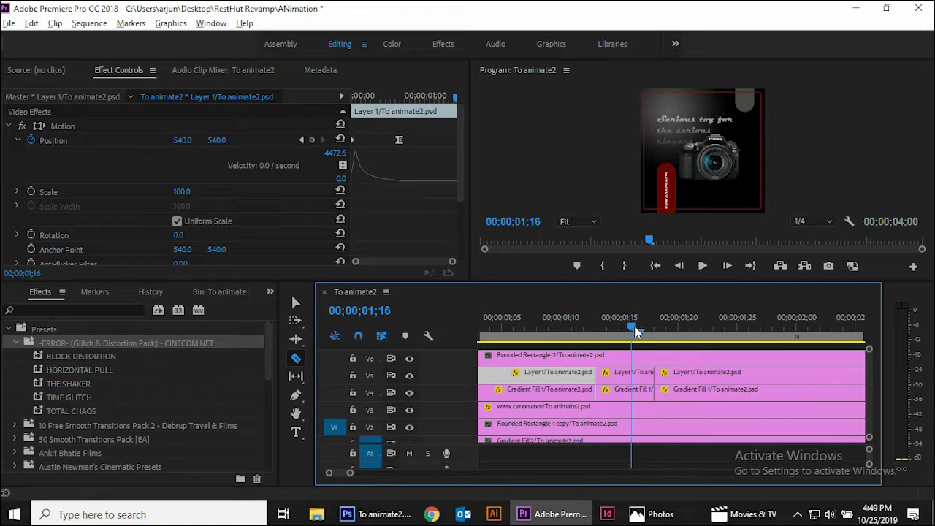
left_click(82, 398)
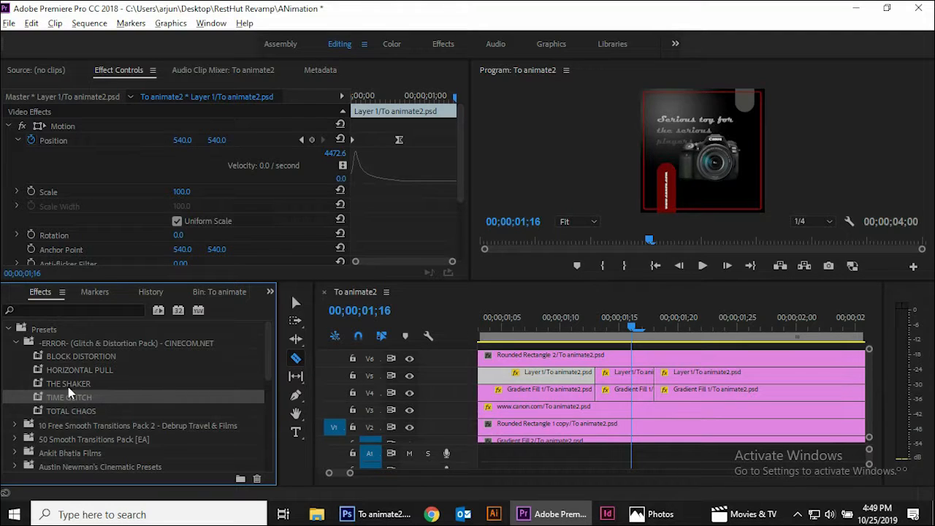
left_click(69, 385)
left_click_drag(87, 385, 611, 393)
left_click_drag(632, 328, 592, 342)
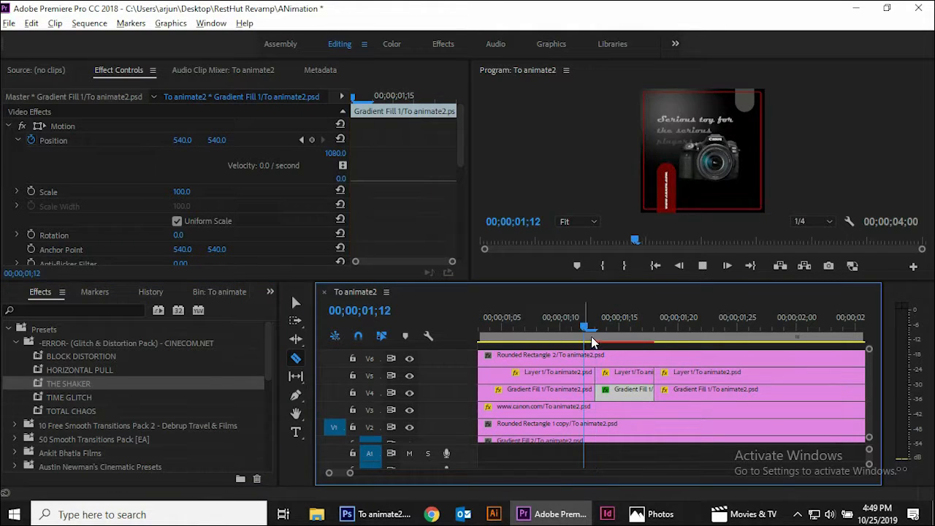
left_click(774, 329)
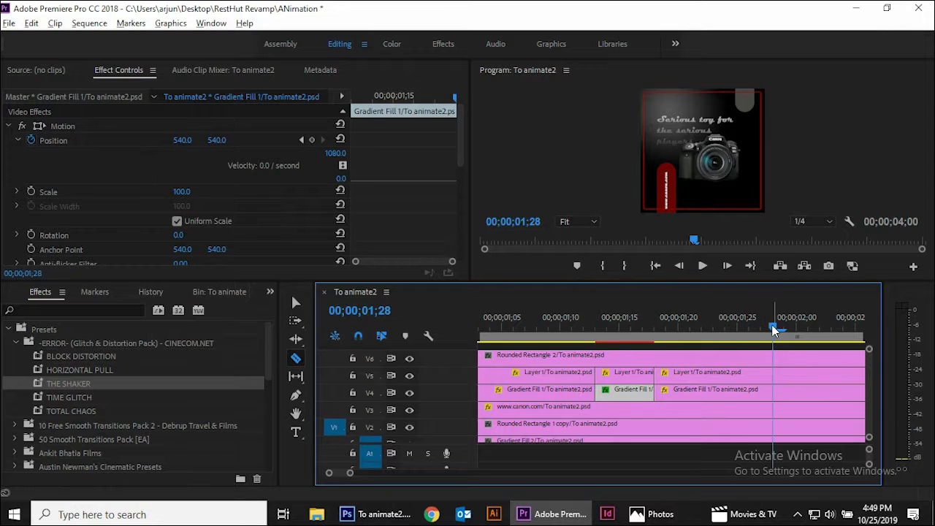
left_click_drag(775, 331, 548, 343)
key("space")
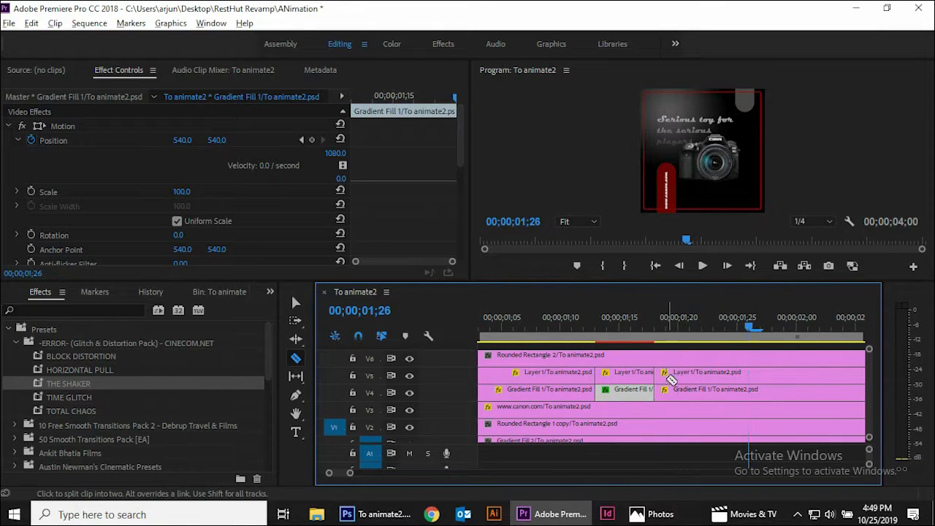
left_click_drag(745, 343, 631, 373)
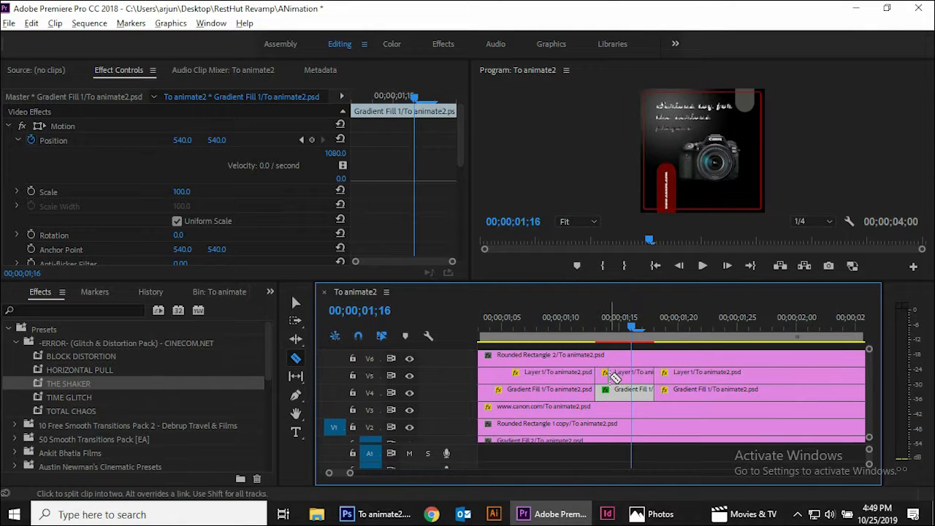
Apply the HORIZONTAL PULL preset to the short Layer 1 segment and preview the combined glitch.
key("c")
key("v")
left_click(620, 377)
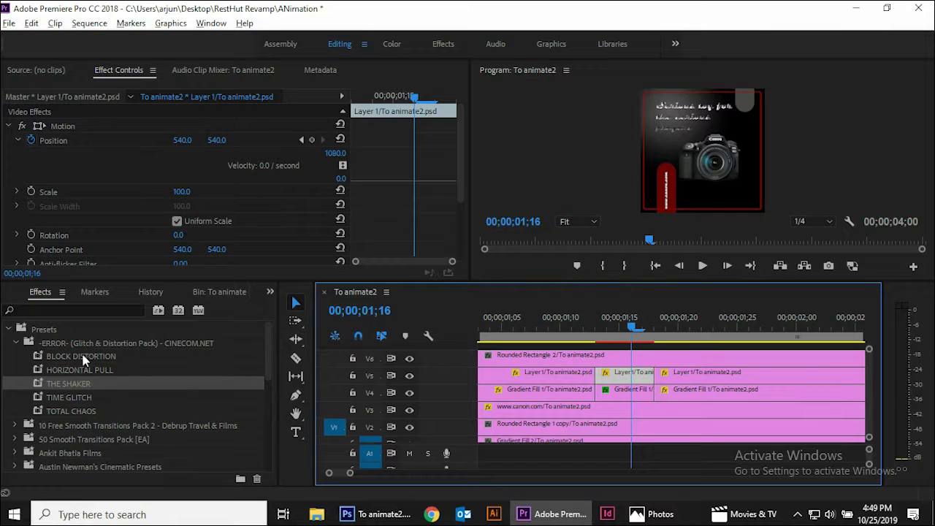
left_click_drag(71, 370, 625, 384)
key("space")
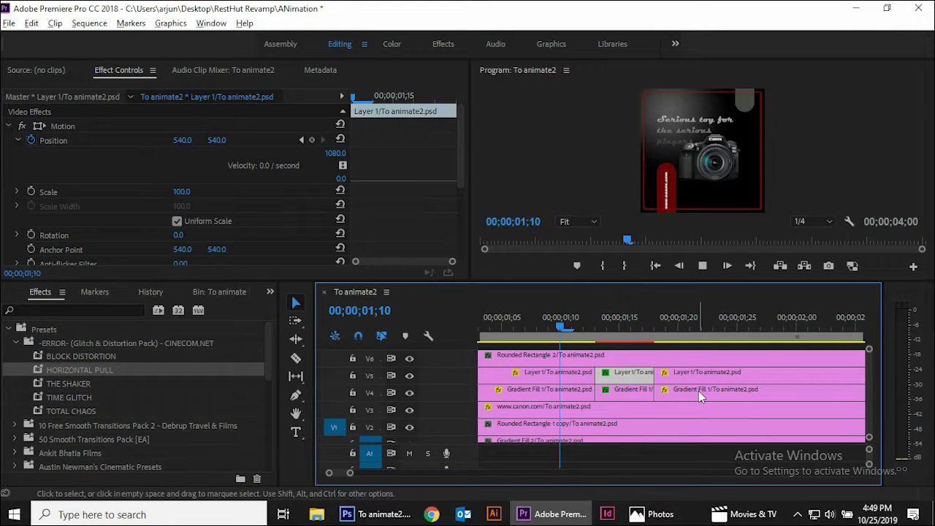
key("space")
left_click_drag(809, 328, 556, 355)
key("space")
key("space")
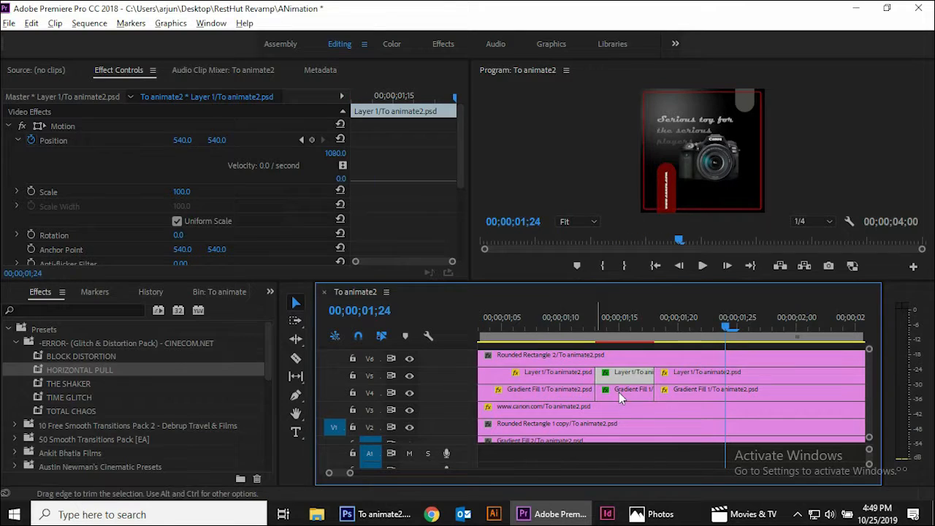
Try lengthening the short Layer 1 and Gradient Fill 1 glitch segments by shifting the segments after them, and preview the timing.
left_click(693, 397)
left_click(689, 374, "shift")
left_click_drag(663, 382, 687, 378)
left_click_drag(725, 330, 584, 332)
key("space")
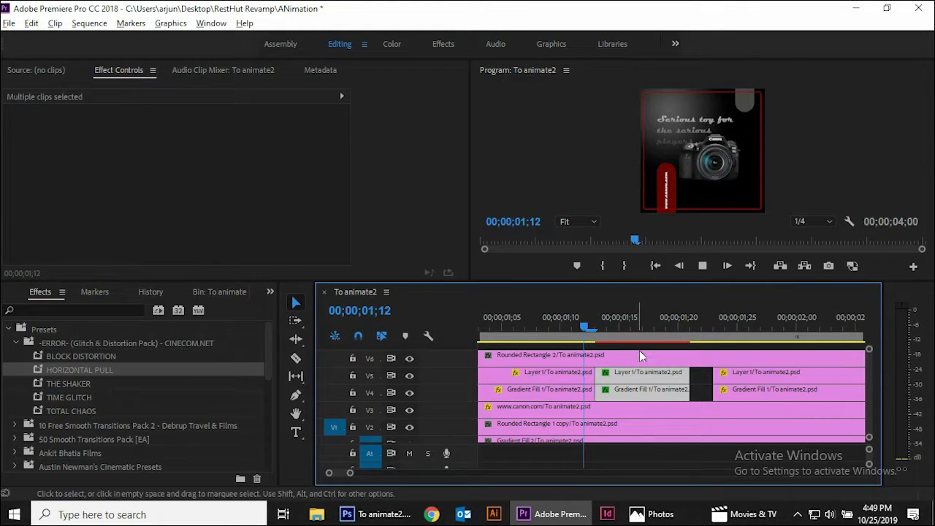
key("space")
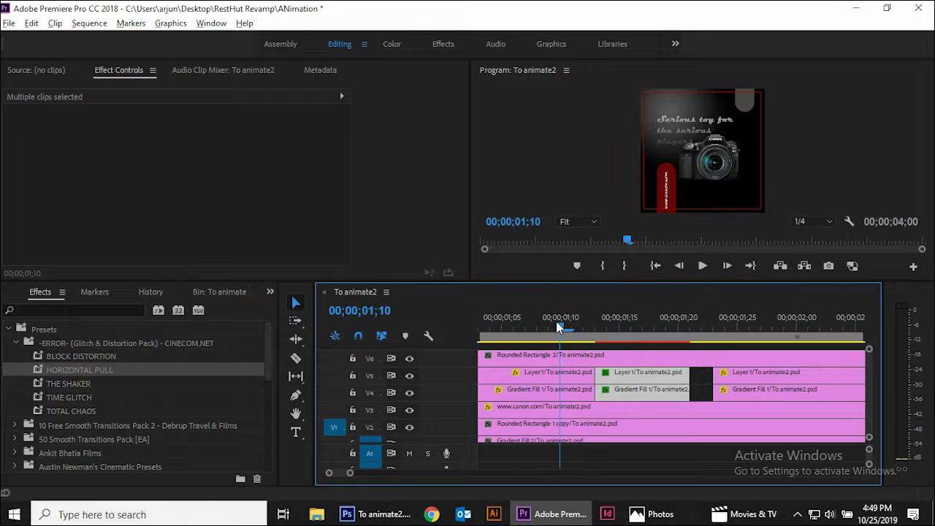
key("space")
key("space")
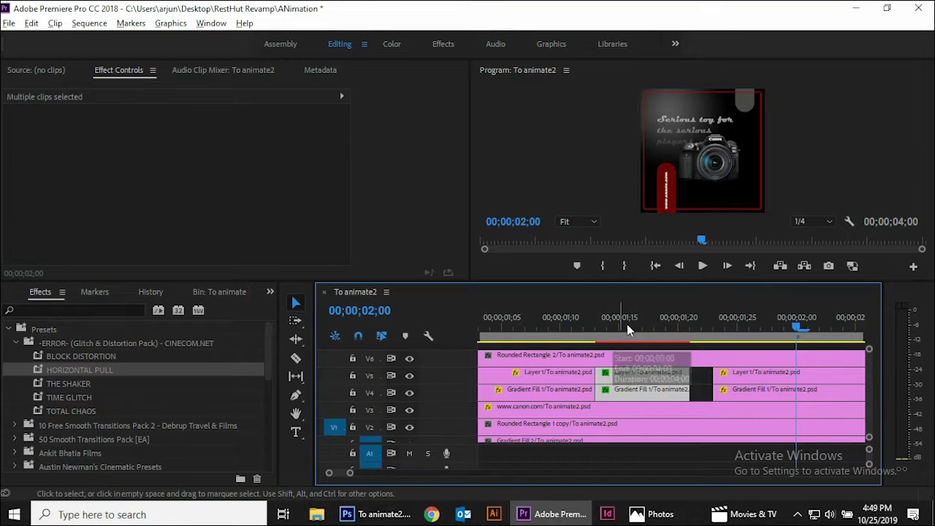
left_click_drag(626, 329, 560, 332)
key("space")
key("space")
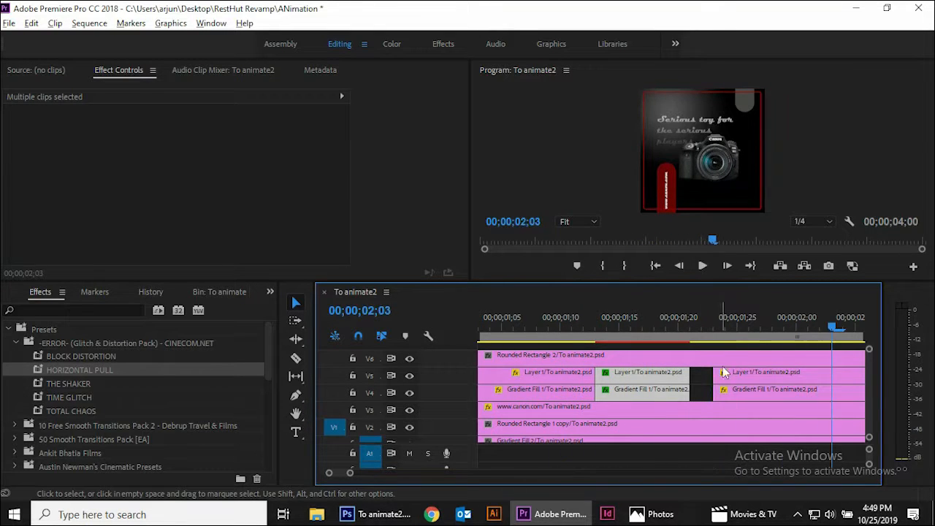
left_click_drag(740, 392, 680, 393)
Play the sequence from just before the glitch segments and again from the start to review the effect's timing.
left_click(555, 330)
key("space")
key("space")
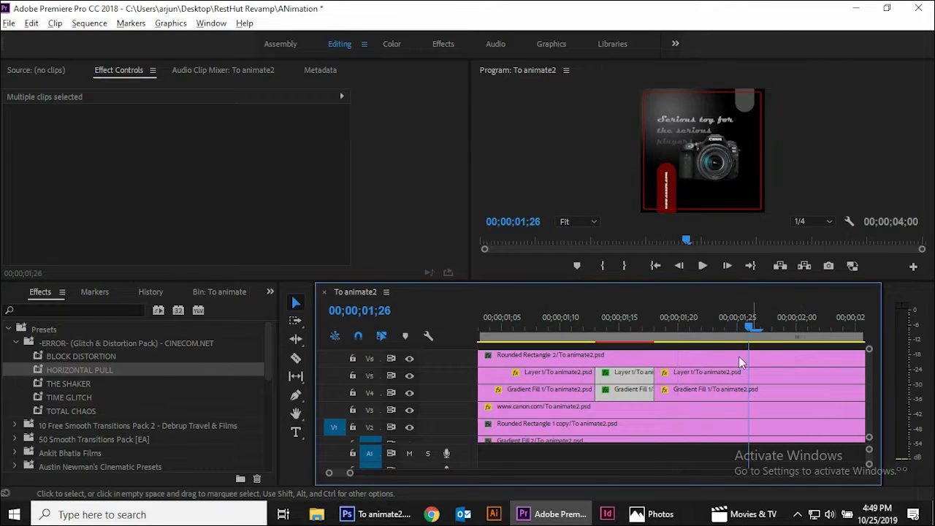
key("minus")
key("minus")
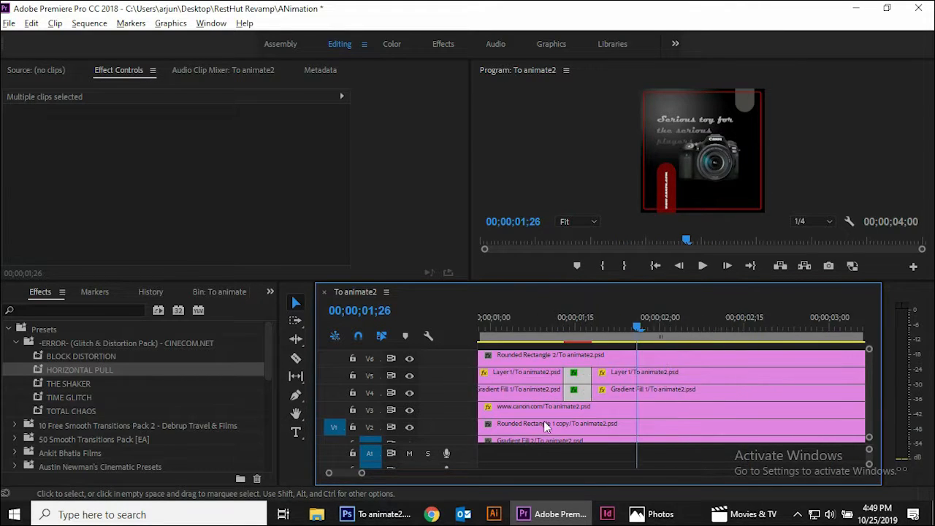
left_click_drag(637, 328, 450, 357)
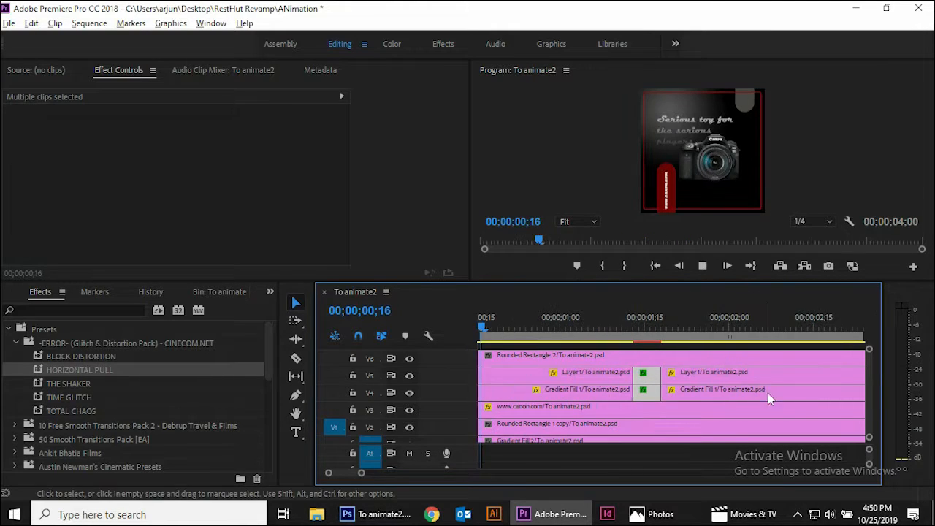
key("space")
key("space")
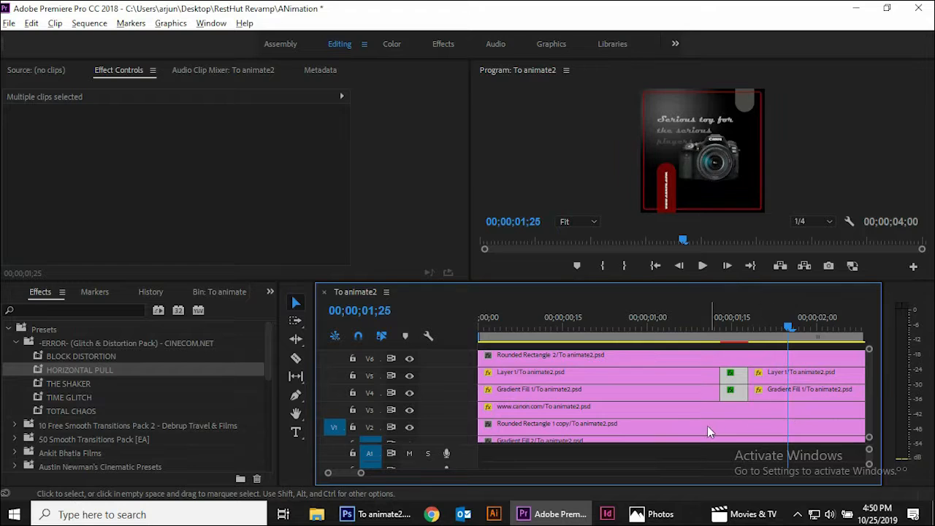
Move the playhead past the glitch segments to 00;00;02;18.
key("minus")
key("minus")
key("minus")
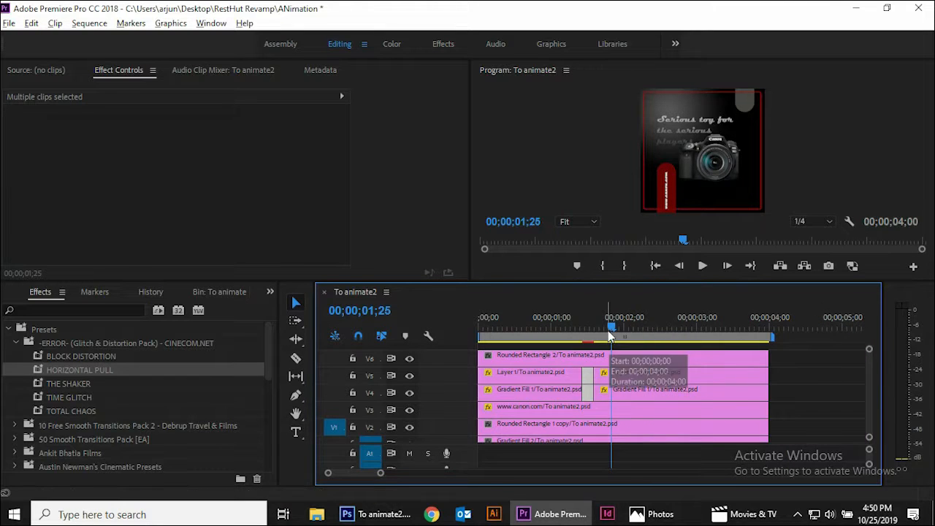
left_click_drag(617, 330, 670, 325)
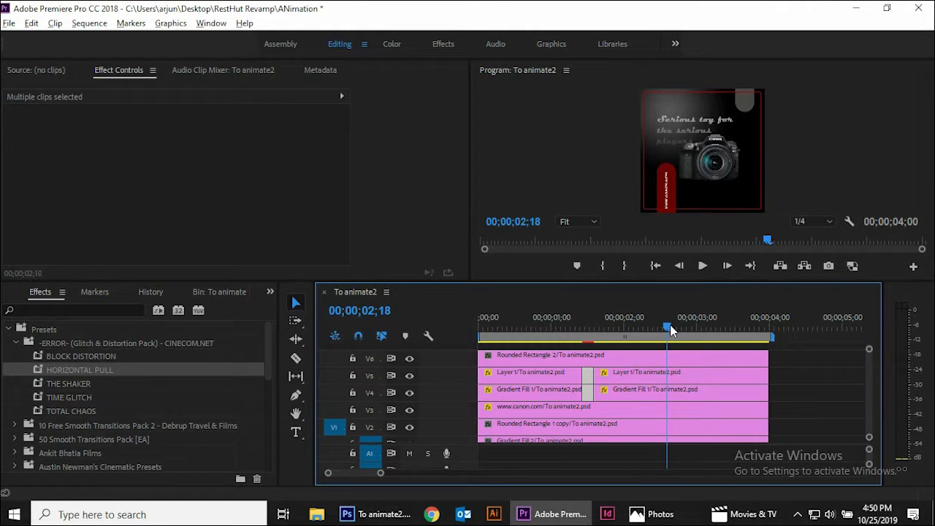
left_click(696, 393)
left_click(695, 374, "shift")
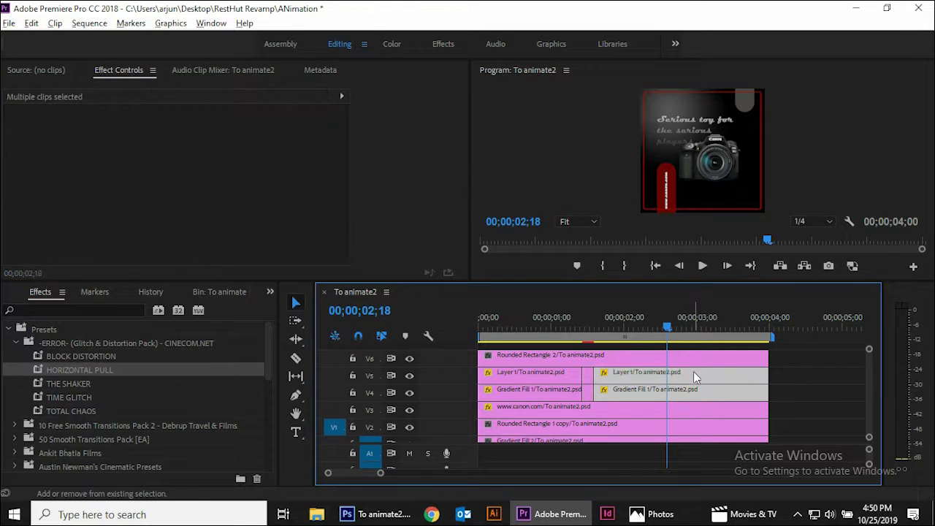
right_click(697, 379)
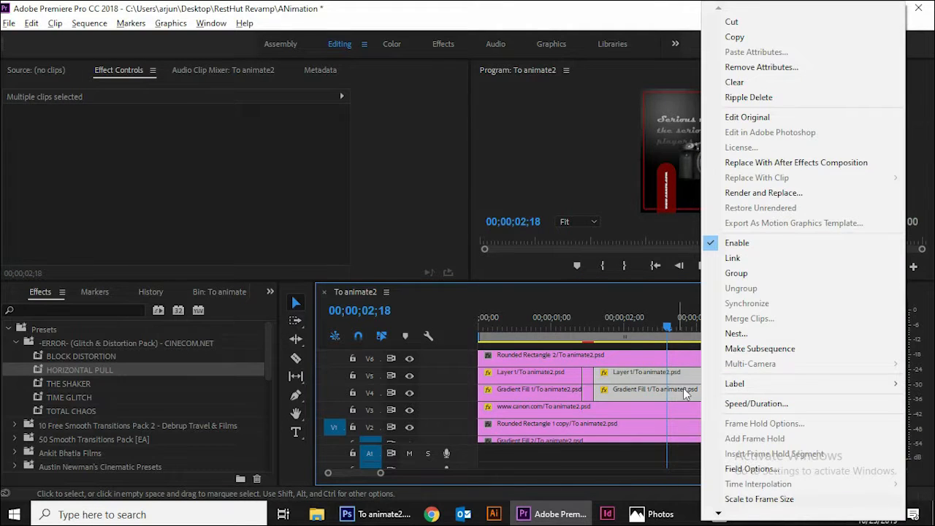
left_click(677, 387)
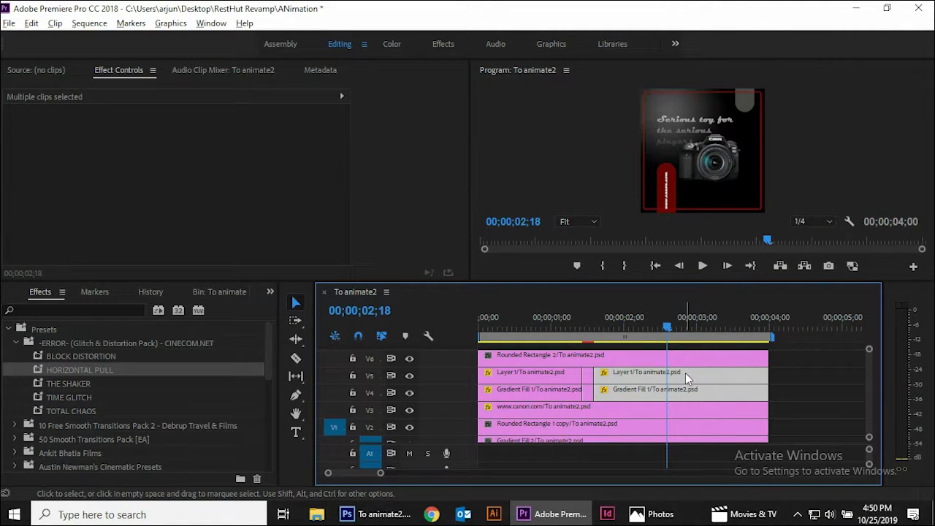
right_click(685, 373)
left_click(713, 330)
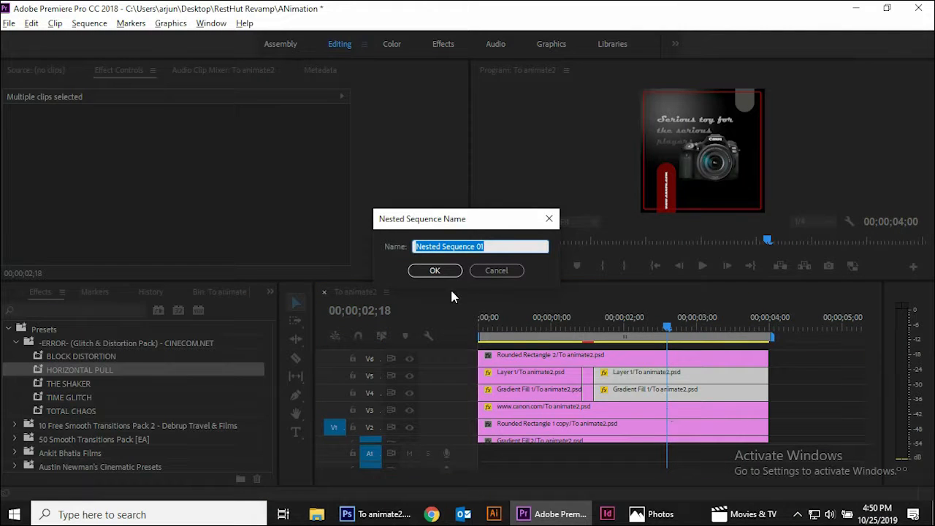
left_click(498, 271)
Nest all Layer 1 and Gradient Fill 1 segments on tracks V5 and V4 into a single sequence with the default name.
left_click_drag(789, 372, 510, 391)
right_click(534, 380)
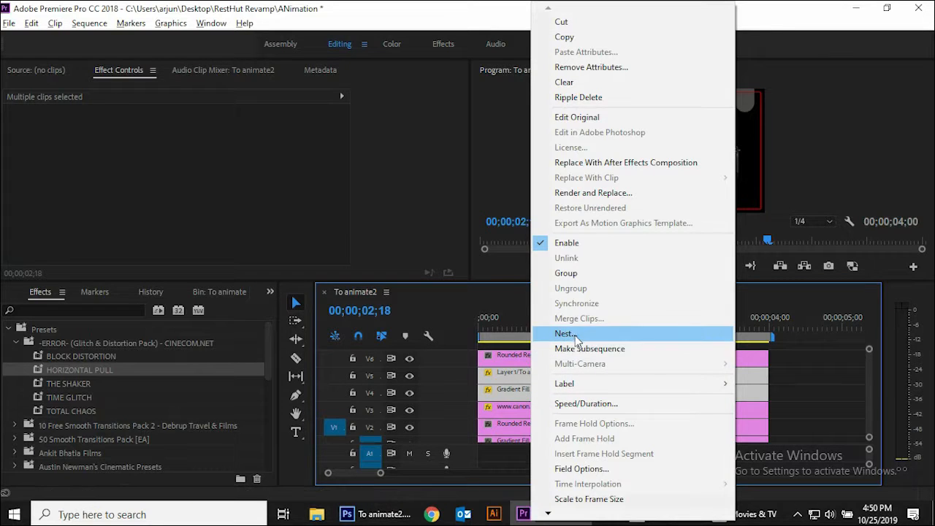
left_click(570, 330)
left_click(438, 271)
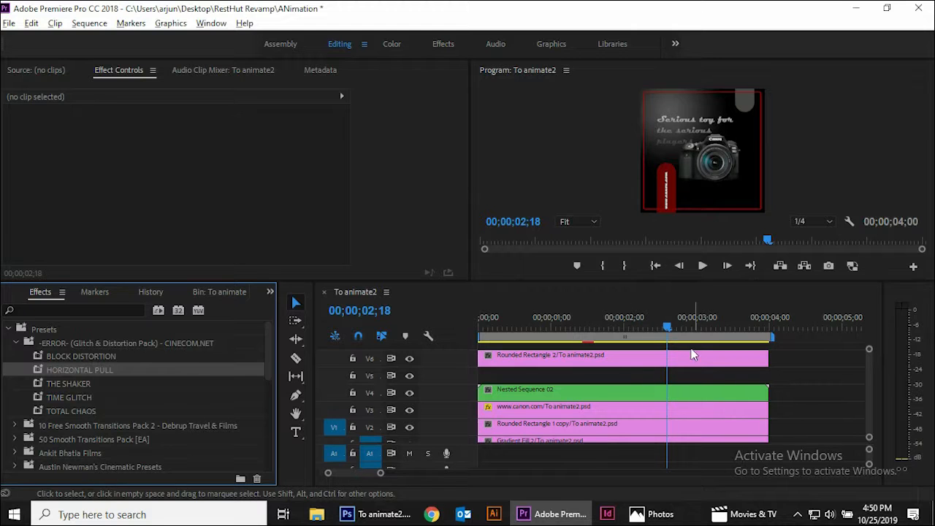
Fade out the nested sequence with opacity keyframes of 100% at 00;00;02;18 and 0% at 00;00;02;24.
left_click(680, 393)
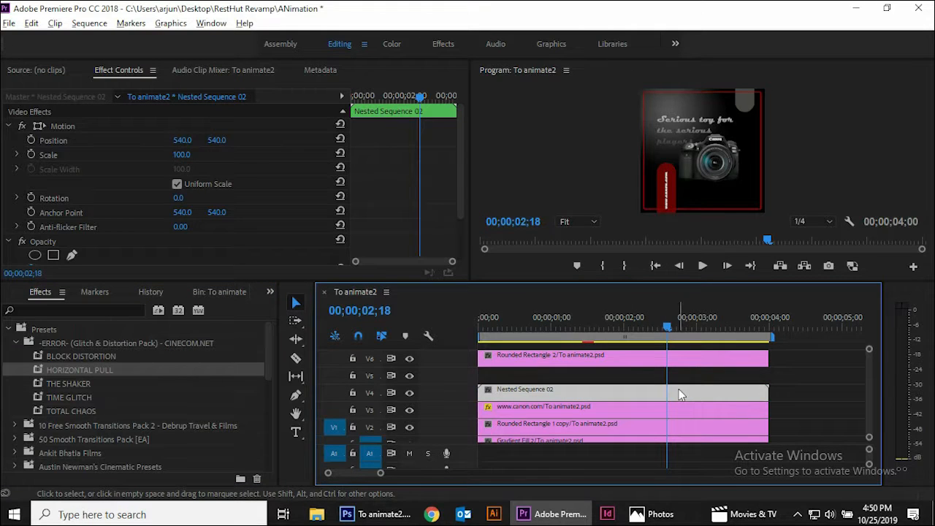
left_click_drag(458, 176, 457, 216)
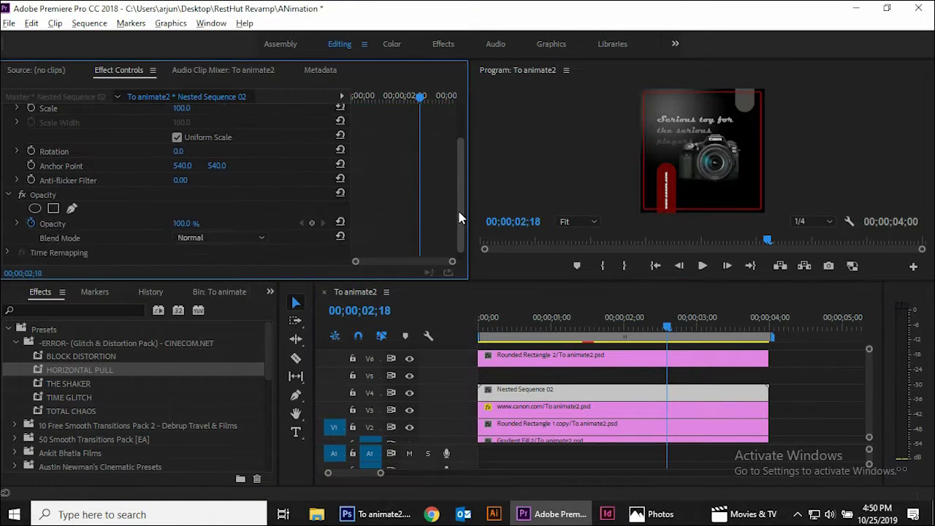
left_click(312, 214)
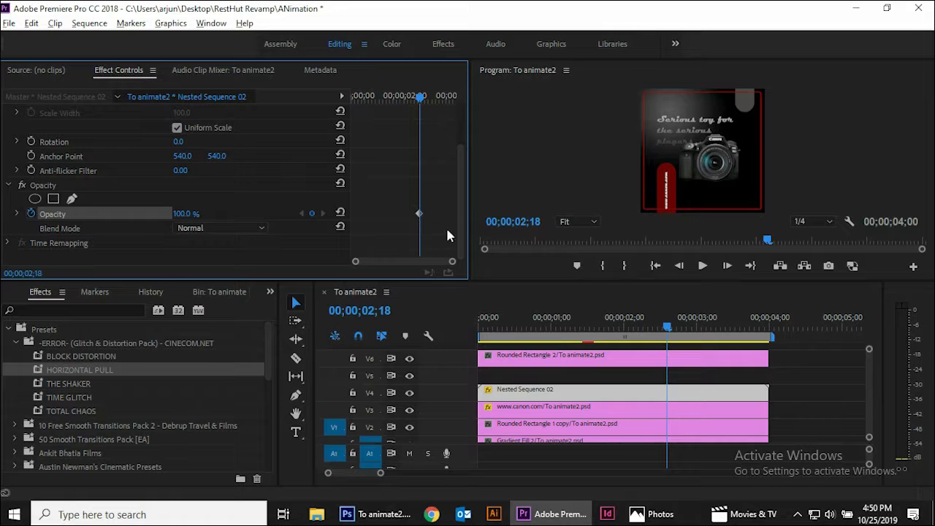
left_click(682, 327)
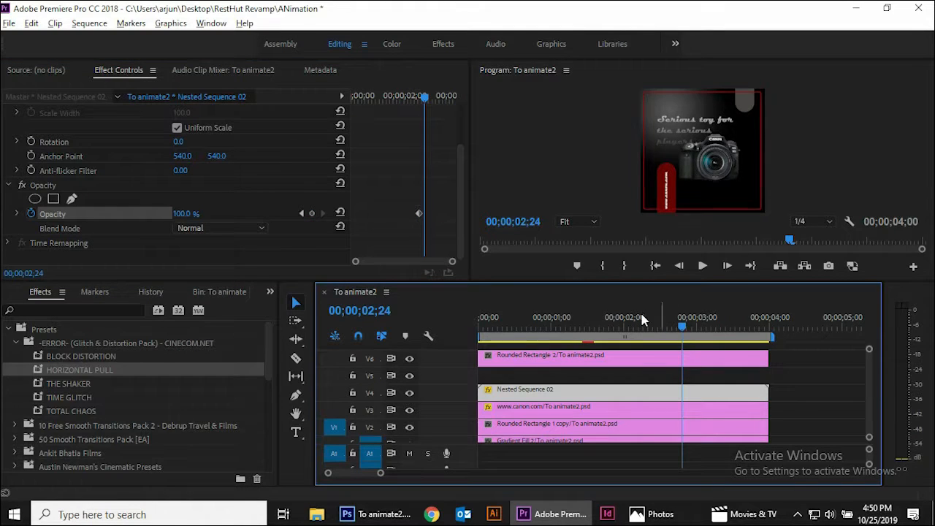
left_click(184, 213)
type("0")
key("Return")
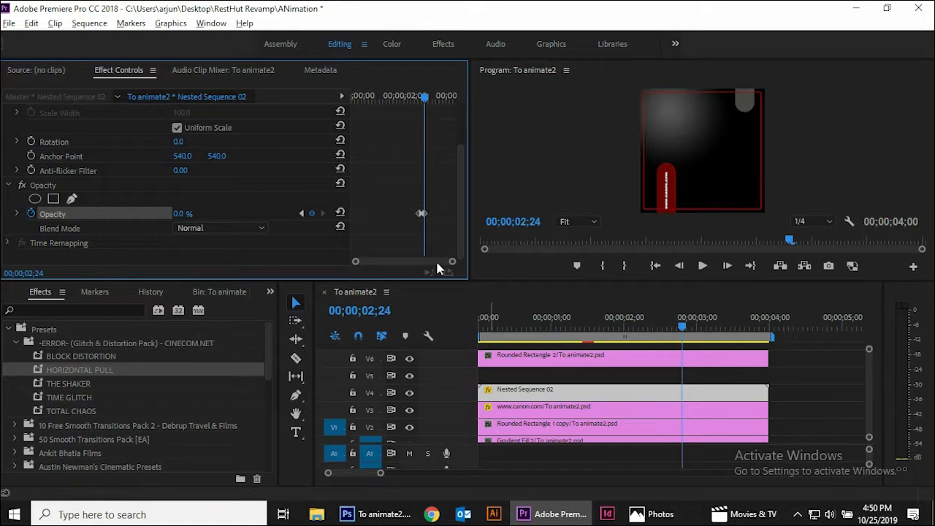
left_click_drag(429, 103, 421, 100)
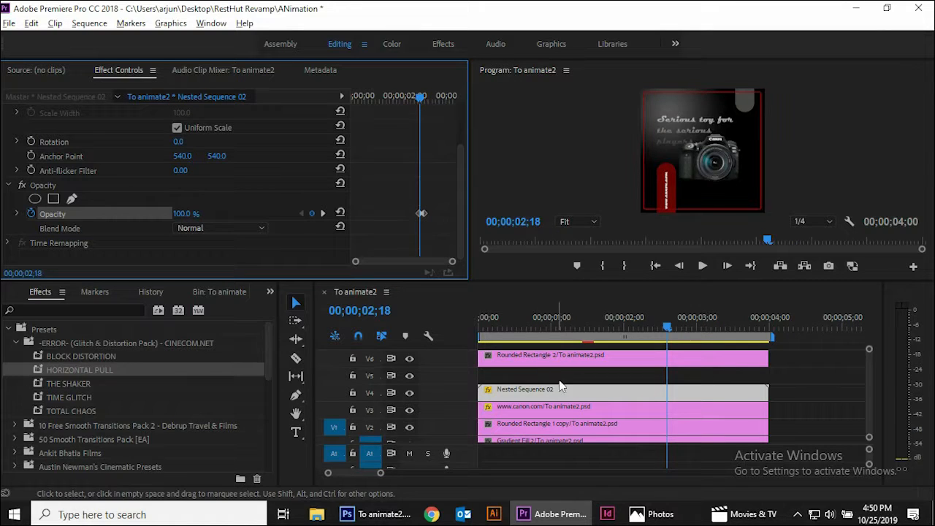
left_click(571, 409)
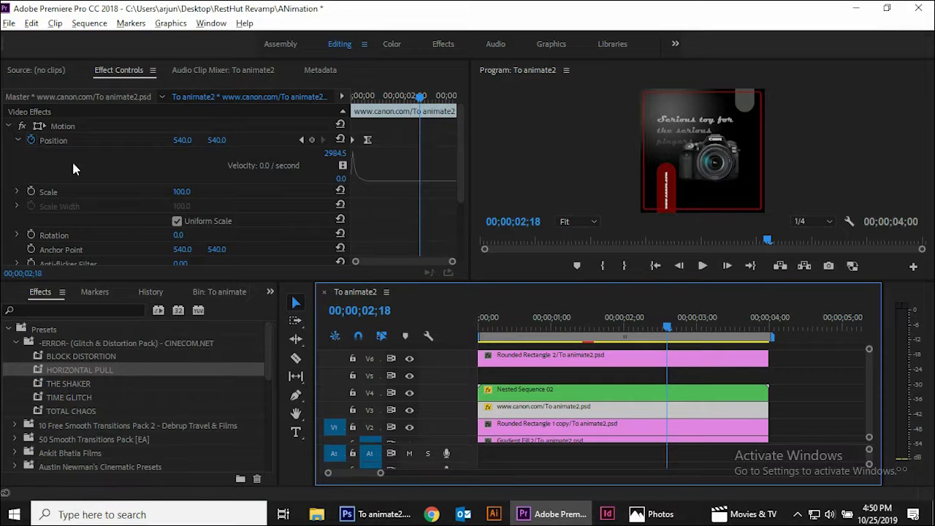
left_click(313, 141)
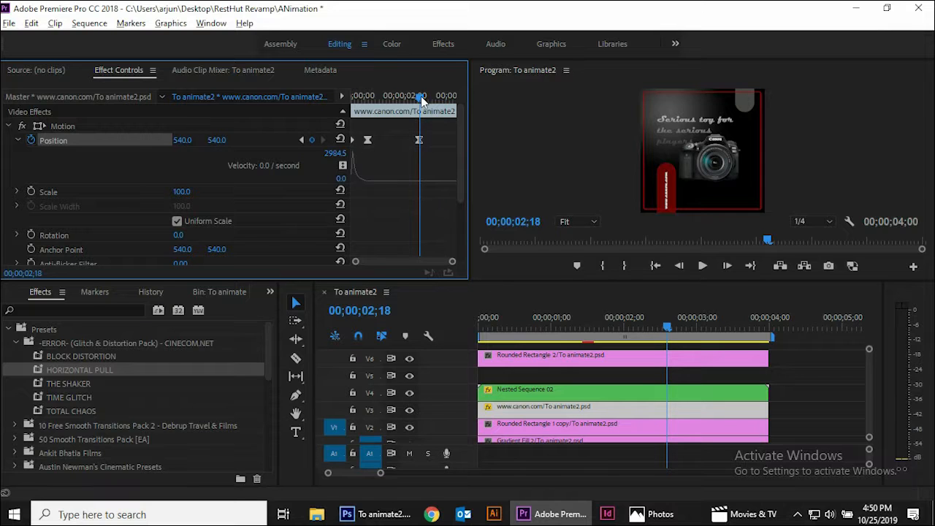
left_click_drag(421, 99, 430, 102)
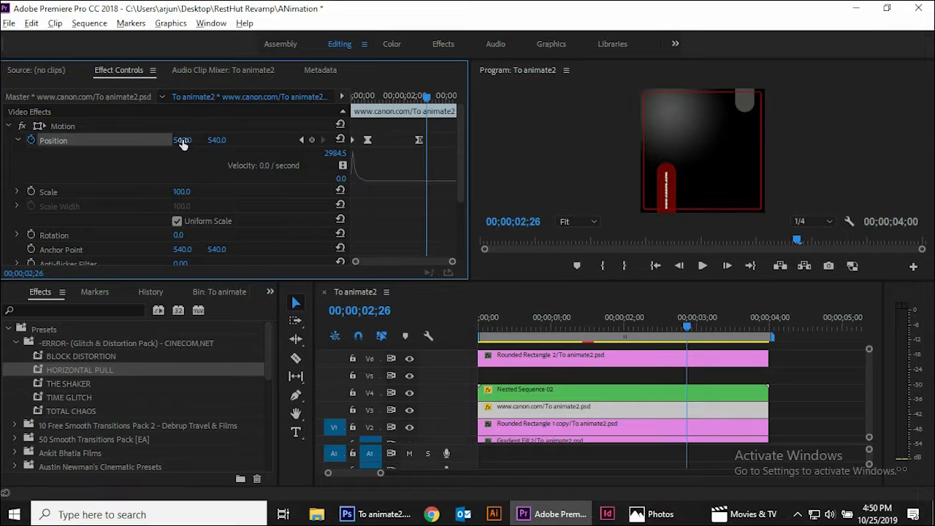
left_click_drag(182, 140, 350, 135)
key("ctrl+z")
left_click_drag(215, 143, 351, 143)
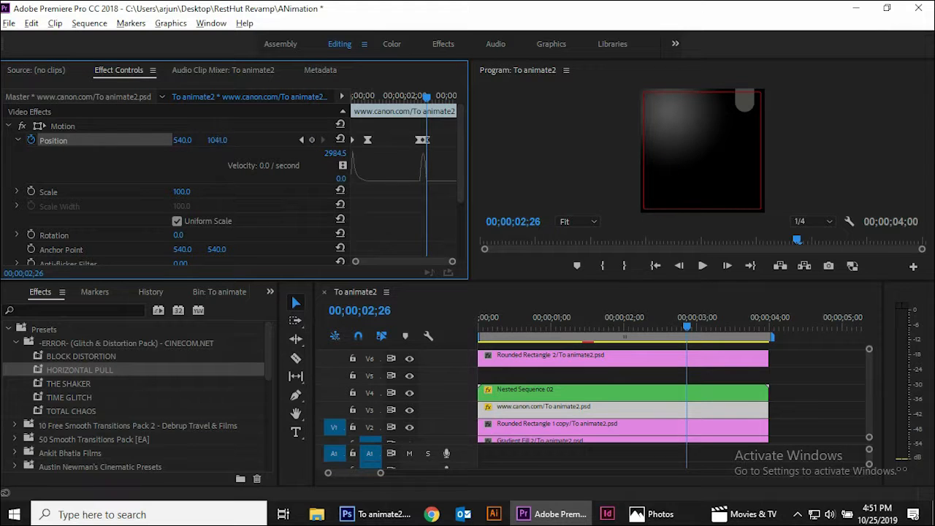
left_click_drag(687, 327, 563, 330)
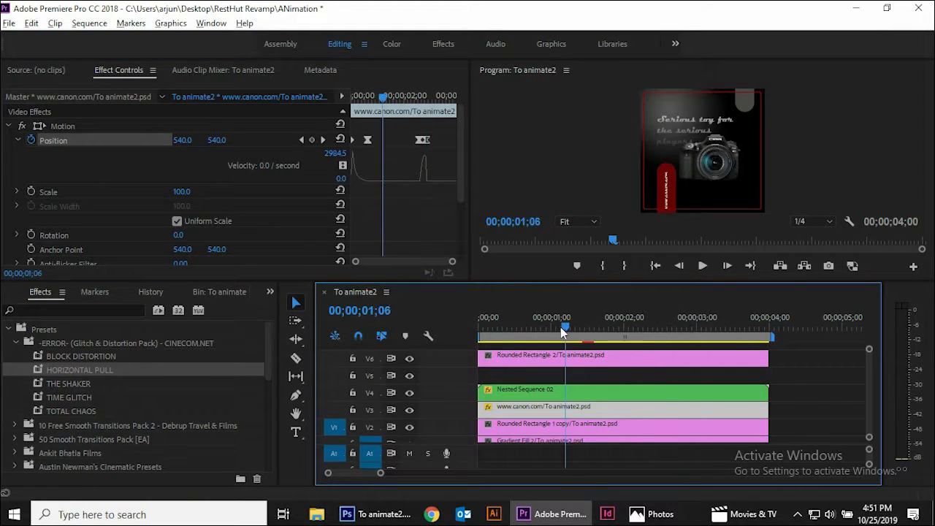
key("space")
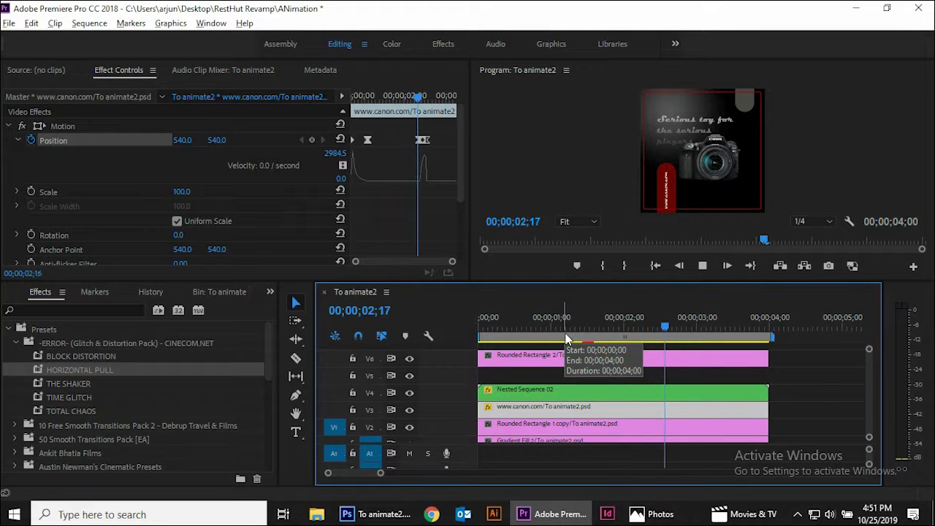
left_click_drag(663, 328, 560, 331)
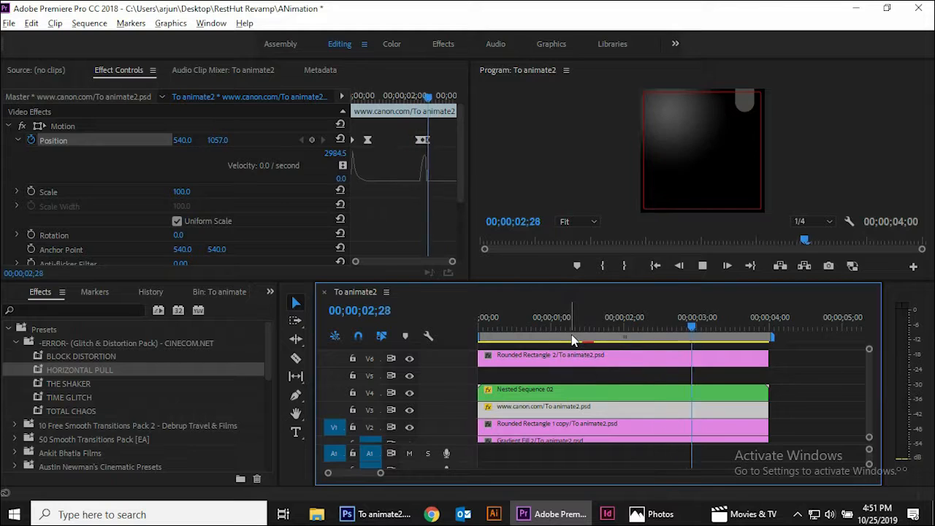
key("space")
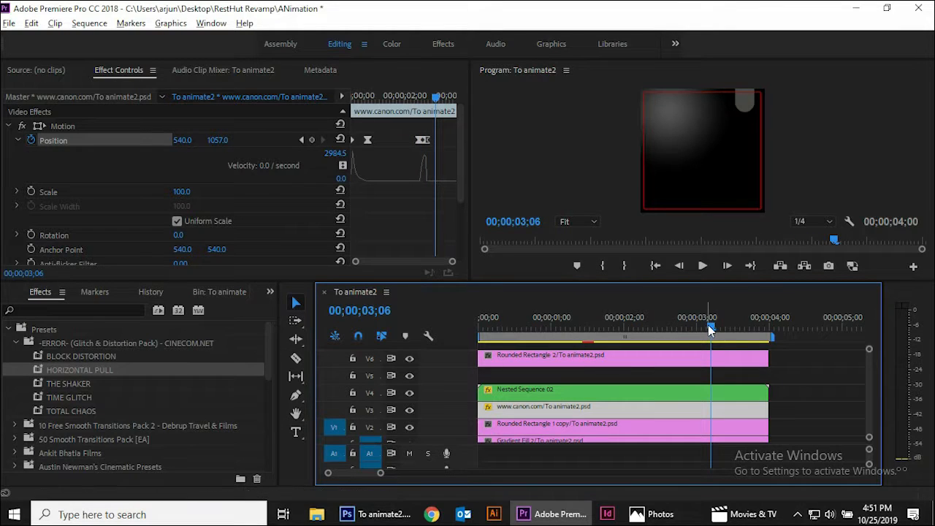
left_click_drag(708, 328, 623, 328)
key("space")
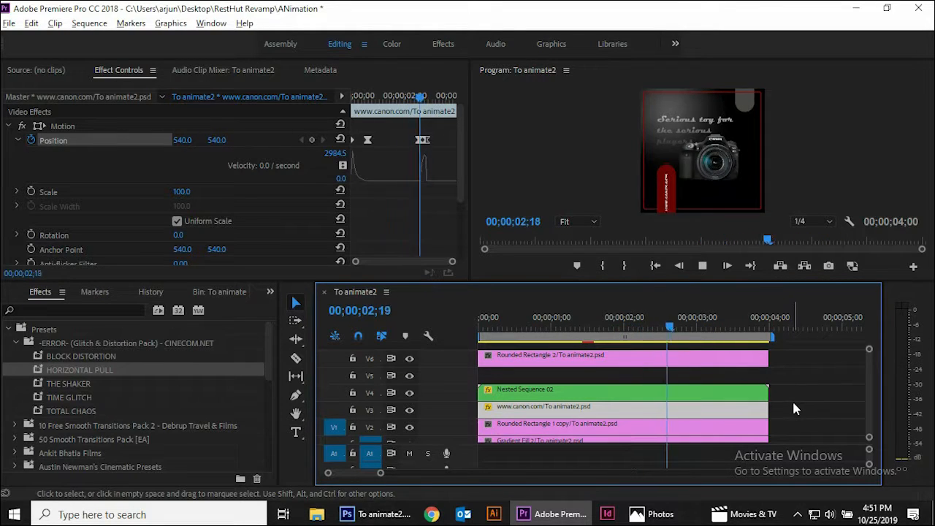
key("space")
left_click(826, 404)
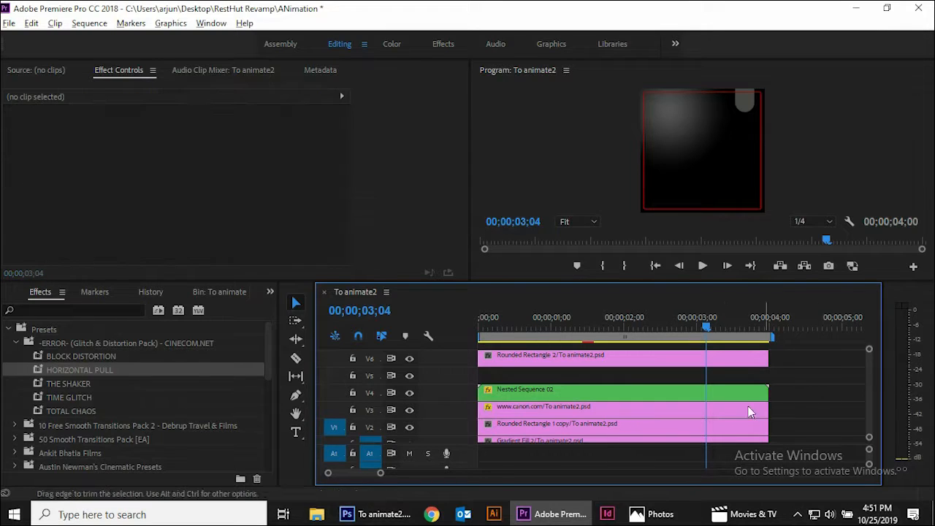
left_click(748, 411)
left_click(727, 391, "shift")
left_click_drag(768, 395, 706, 395)
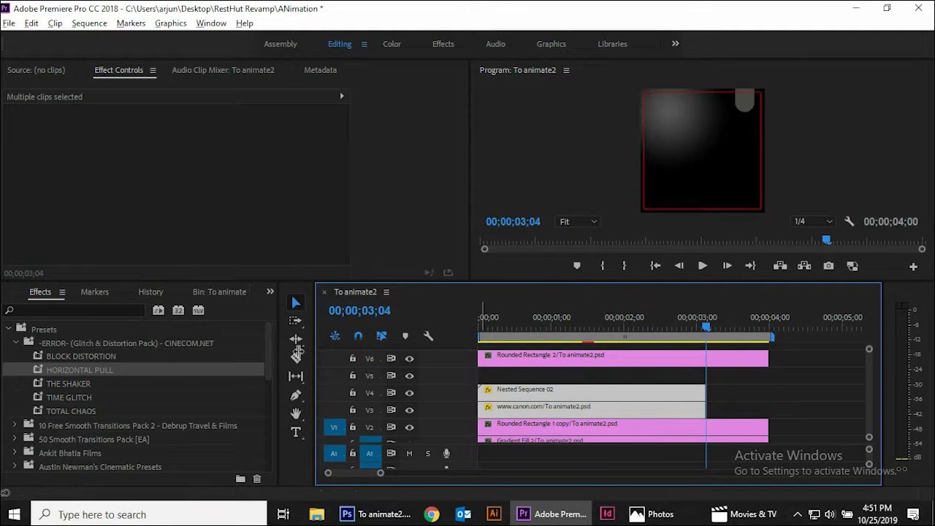
Show the project items as a list and import buy-now.png from the Desktop.
left_click(268, 292)
left_click(299, 316)
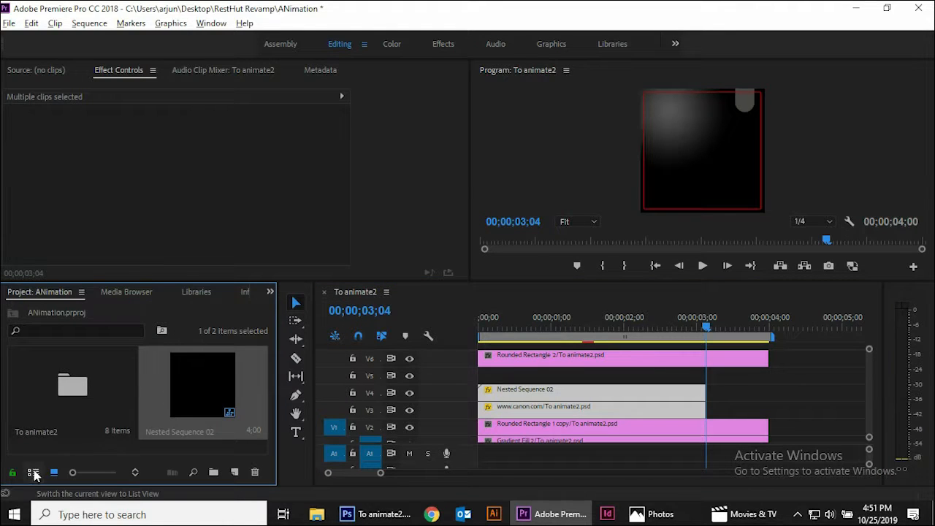
left_click(33, 472)
double_click(108, 435)
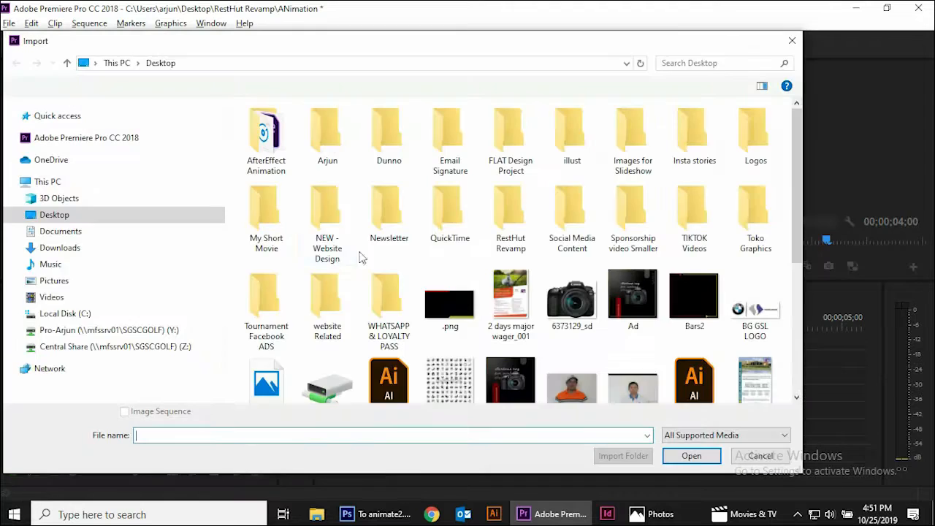
scroll(603, 316, "down", 5)
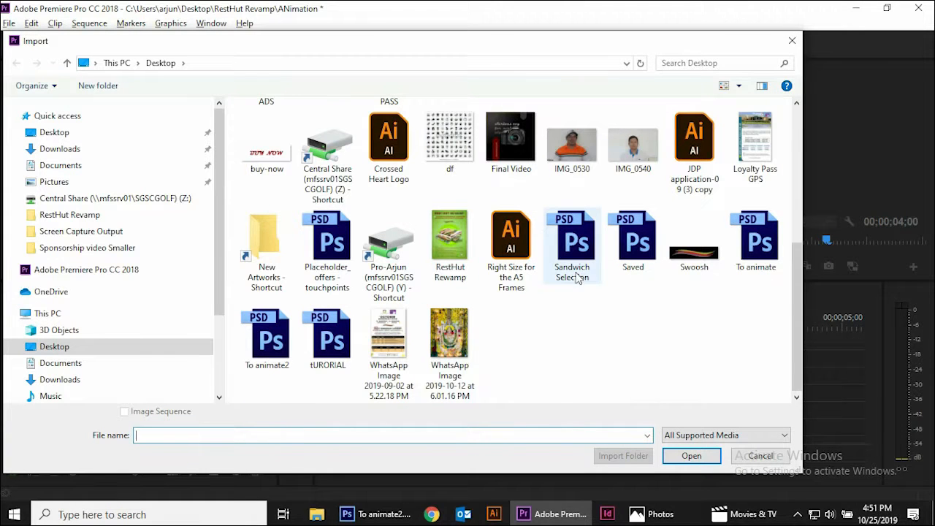
double_click(267, 153)
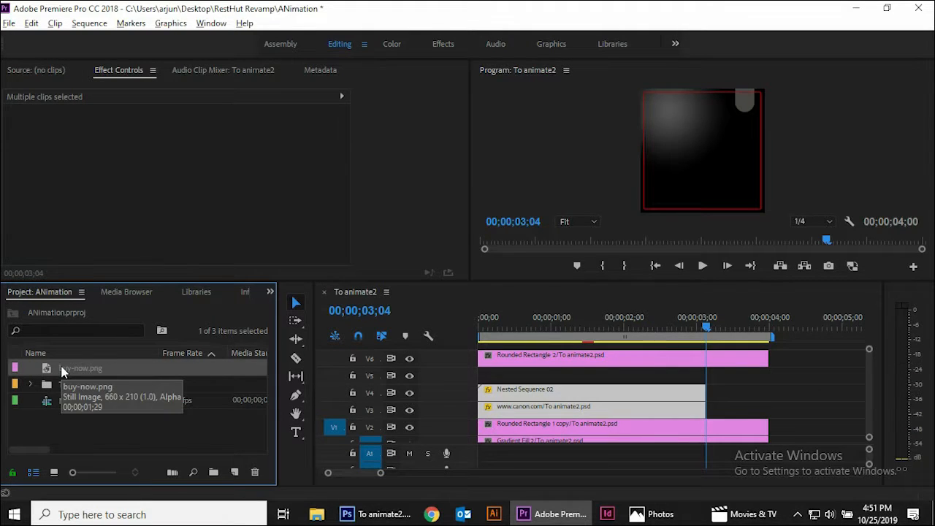
Place buy-now.png on track V4 directly after the nested sequence and trim its end to match the Rounded Rectangle 2 clip.
left_click_drag(62, 371, 740, 407)
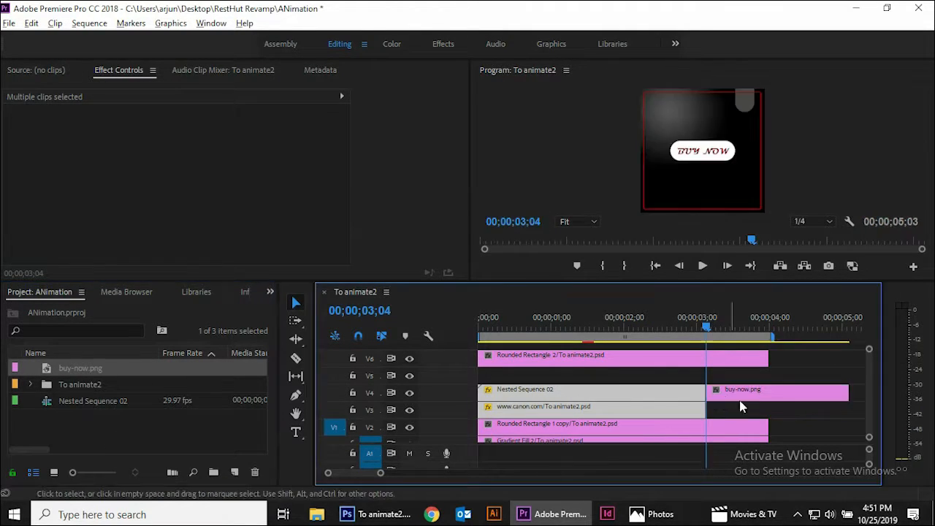
left_click_drag(804, 391, 764, 390)
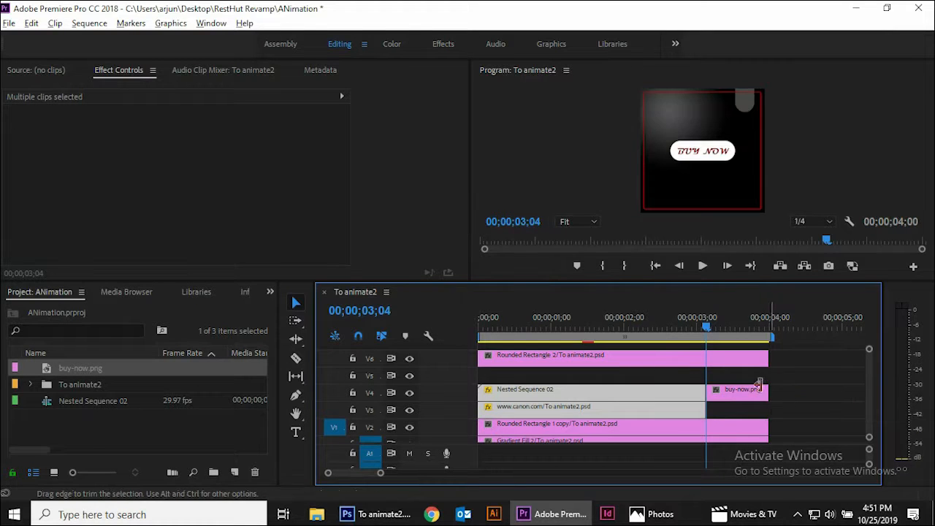
Preview the transition and move the buy-now.png clip up to track V5 so it starts at 00;00;02;23.
left_click_drag(707, 328, 641, 334)
key("space")
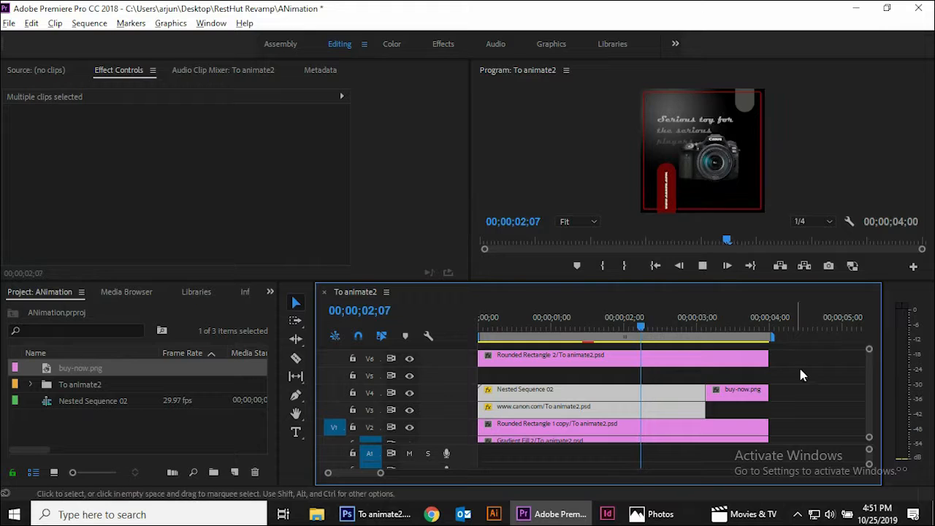
key("space")
key("space")
key("space")
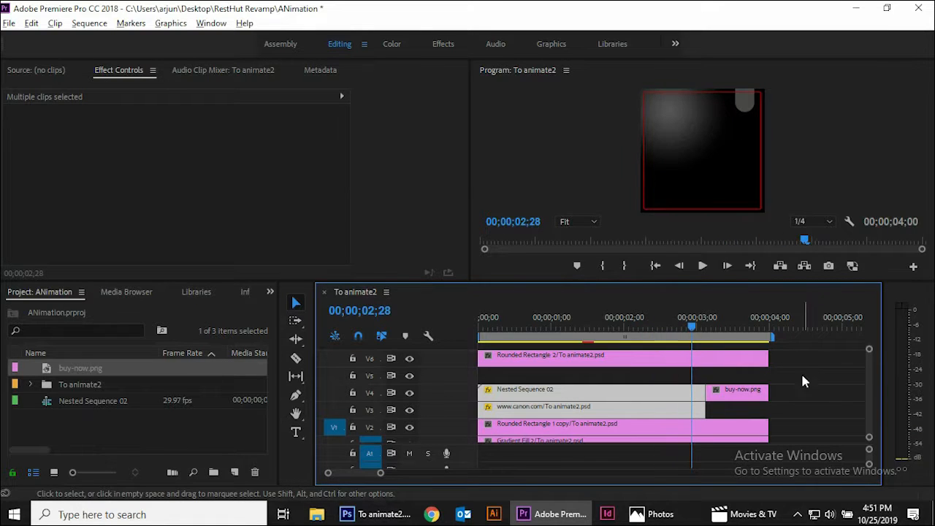
left_click_drag(688, 327, 680, 336)
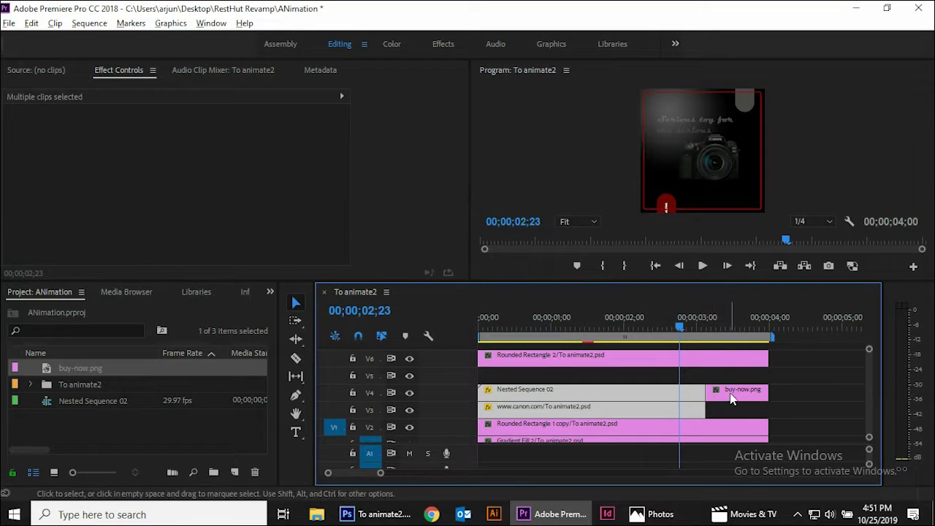
left_click_drag(716, 403, 696, 382)
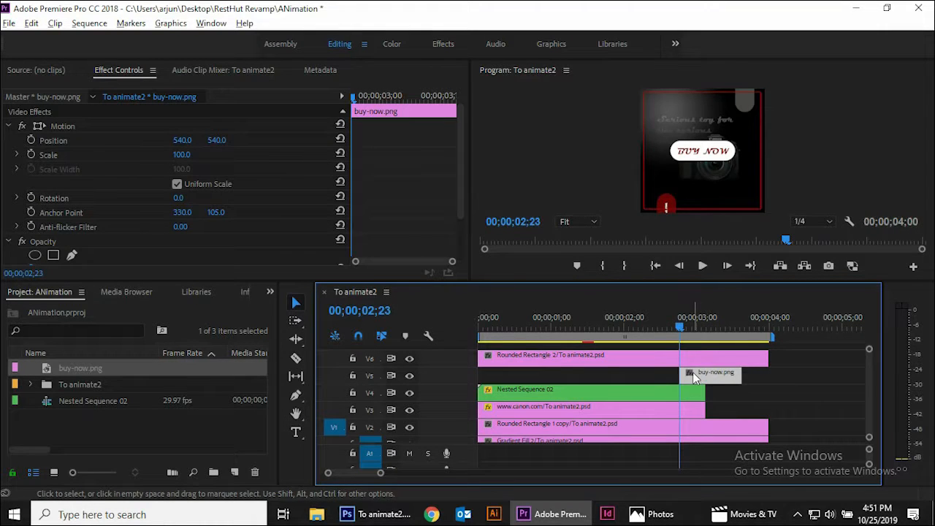
Fade in the buy-now.png clip with opacity keyframes of 0% at 00;00;02;23 and 100% at 00;00;02;26.
scroll(404, 212, "down", 2)
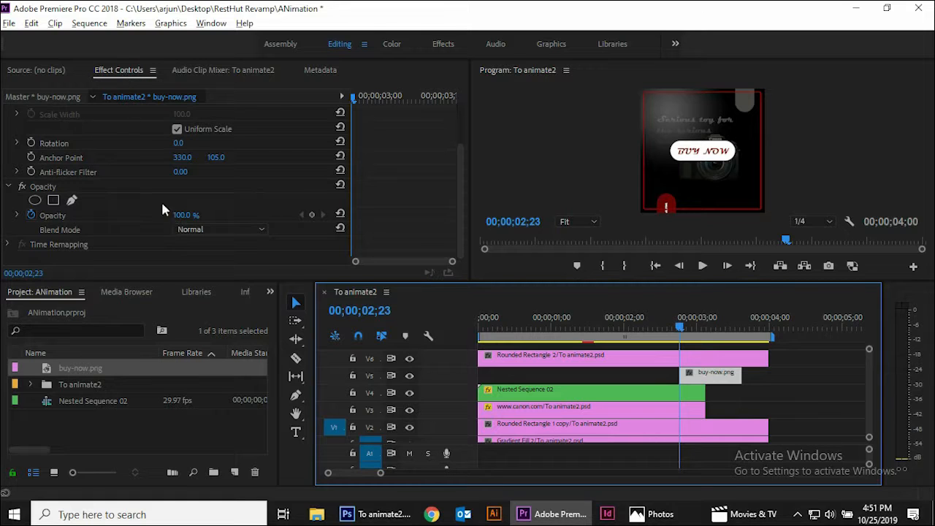
left_click(312, 214)
left_click(183, 215)
type("0")
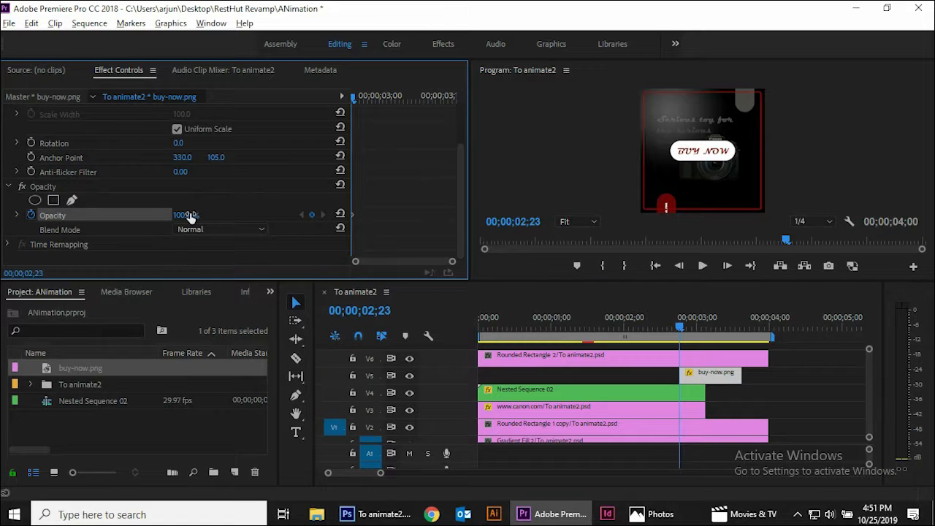
key("Return")
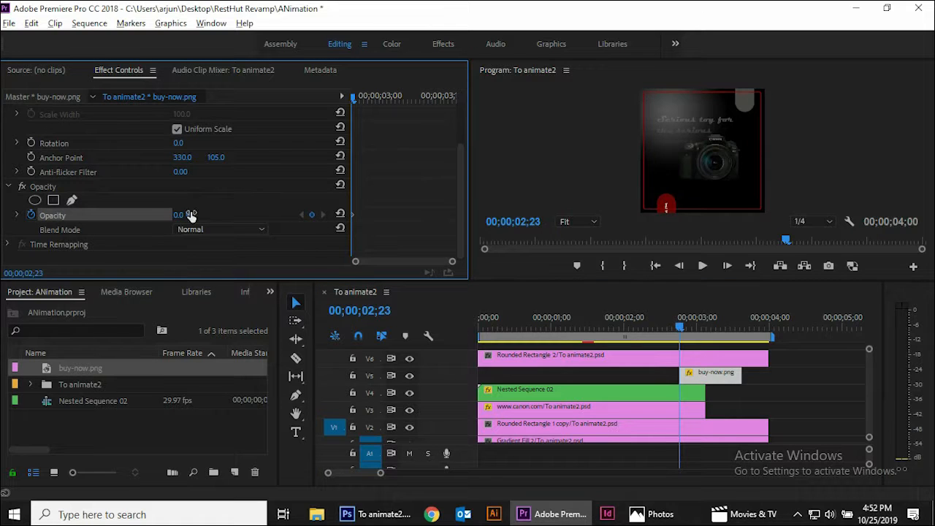
left_click(683, 329)
mouse_move(684, 330)
left_mouse_down()
mouse_move(674, 330)
mouse_move(688, 329)
left_mouse_up()
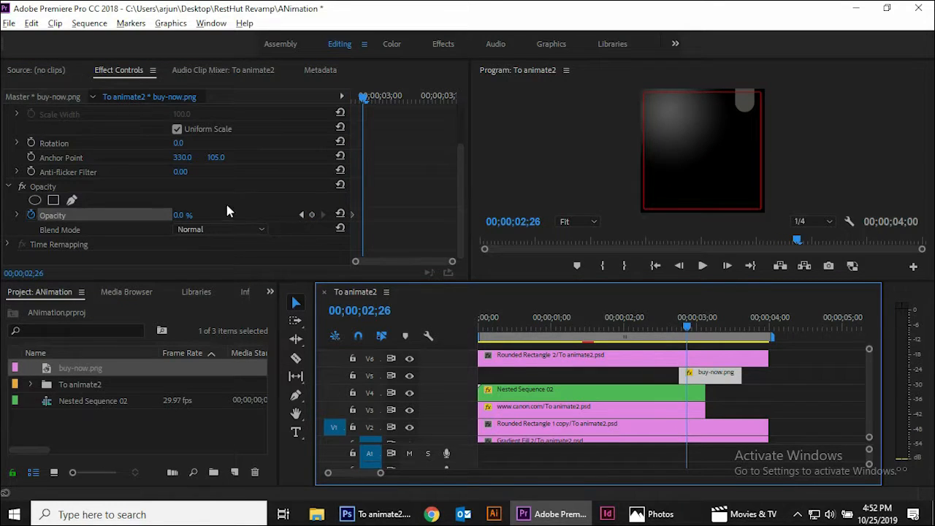
left_click_drag(182, 217, 257, 217)
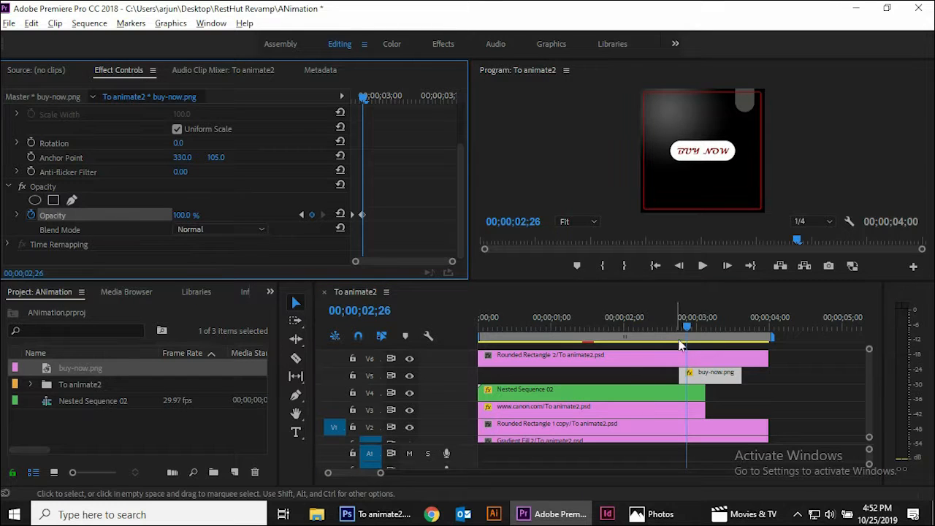
Play back the transition twice from before the buy-now.png clip to check its fade-in.
left_click_drag(688, 331, 665, 330)
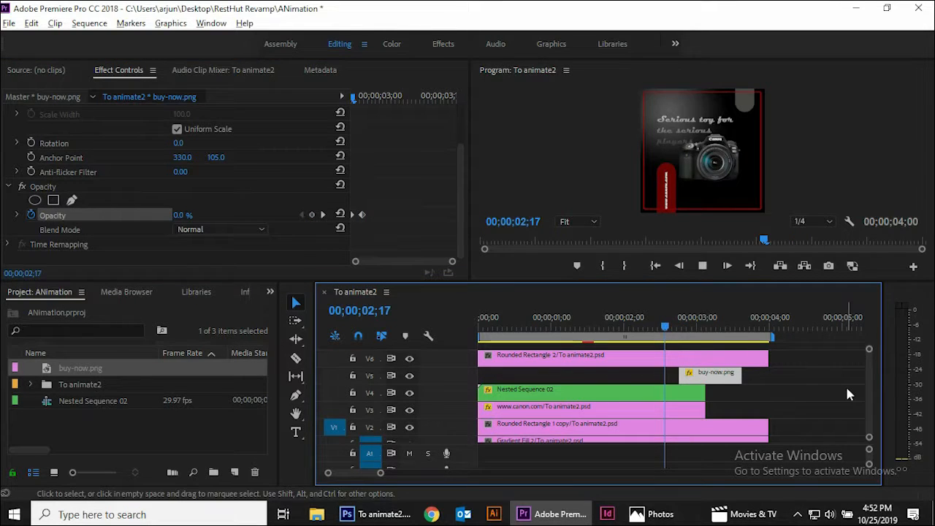
key("space")
key("space")
left_click_drag(693, 332, 626, 334)
key("space")
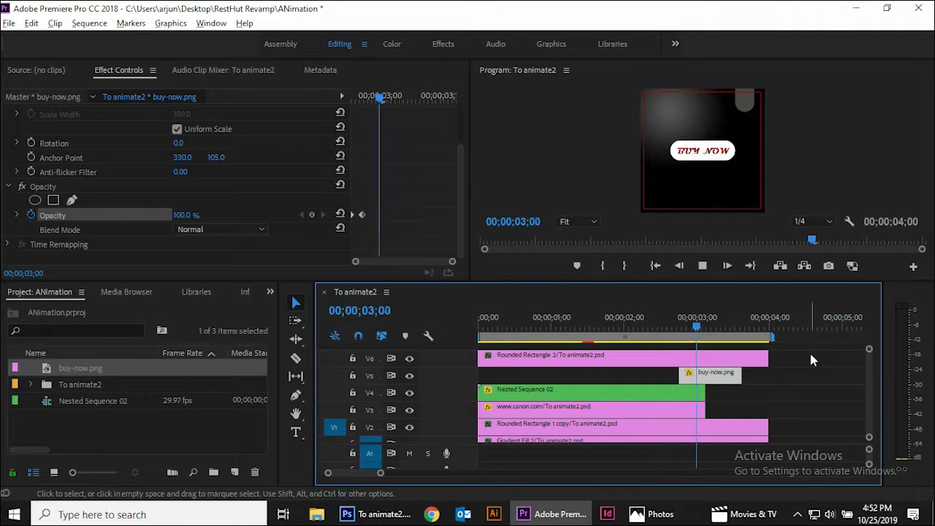
key("space")
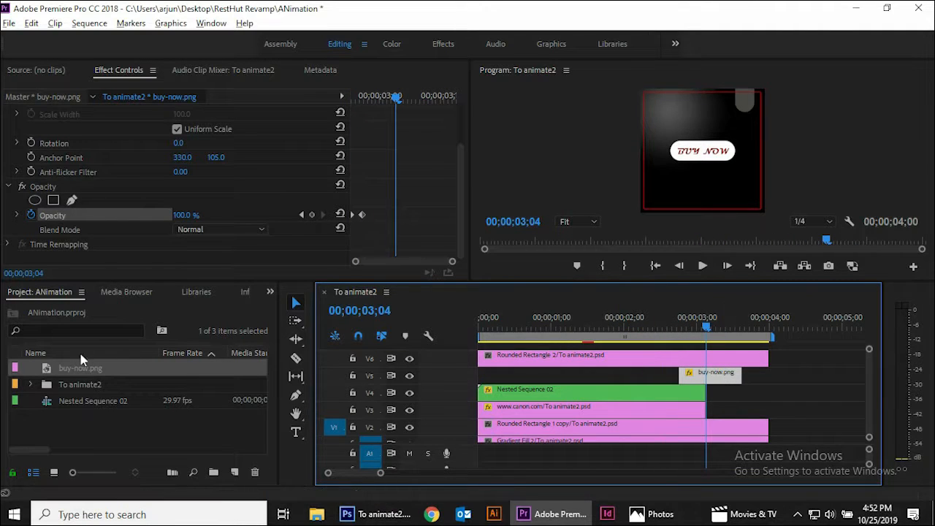
Apply the BLOCK DISTORTION glitch preset to the buy-now.png clip on track V5.
left_click(271, 292)
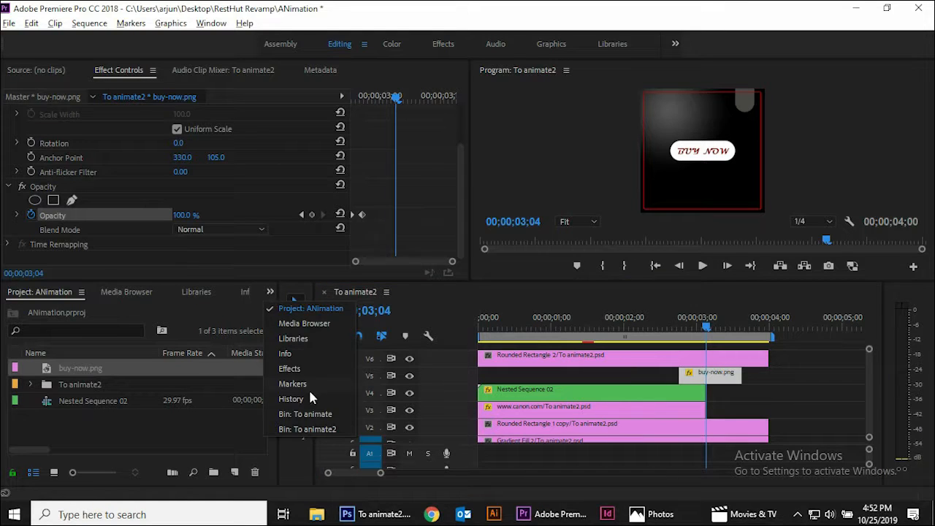
left_click(291, 368)
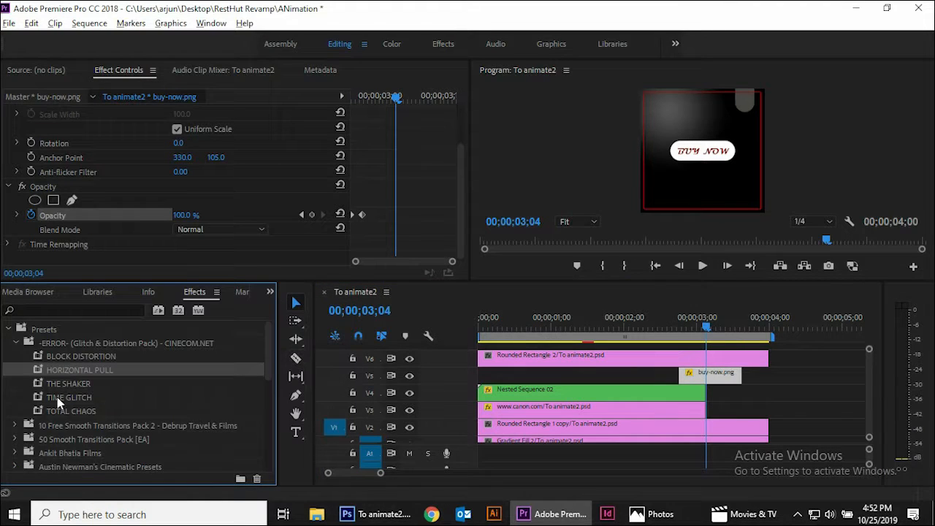
double_click(77, 357)
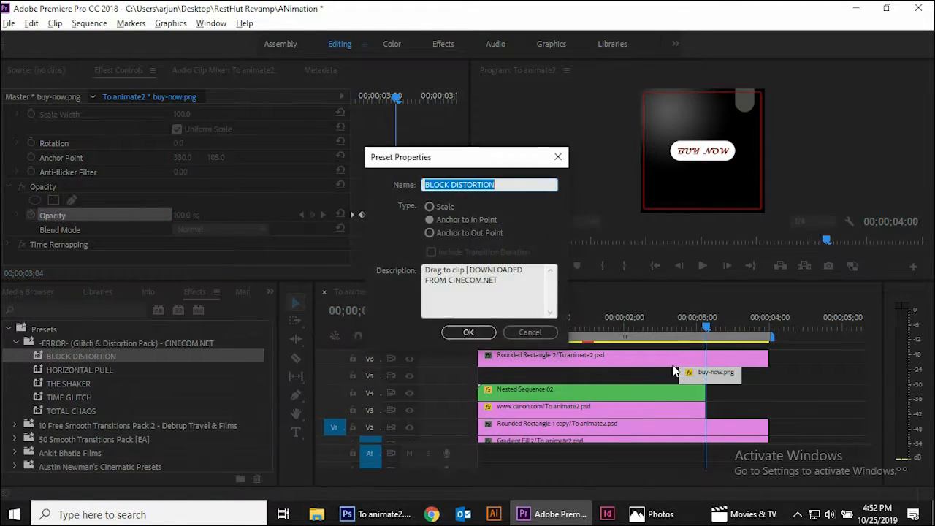
left_click(531, 332)
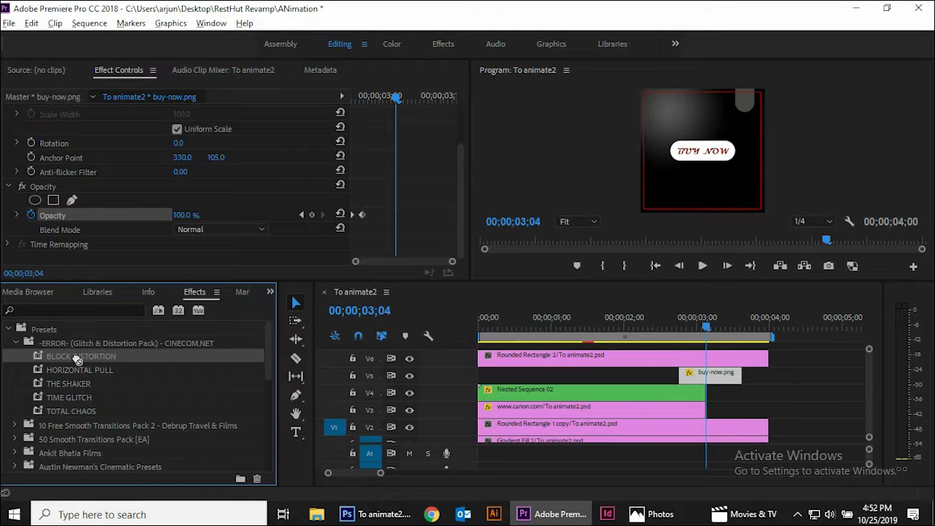
left_click_drag(78, 358, 712, 375)
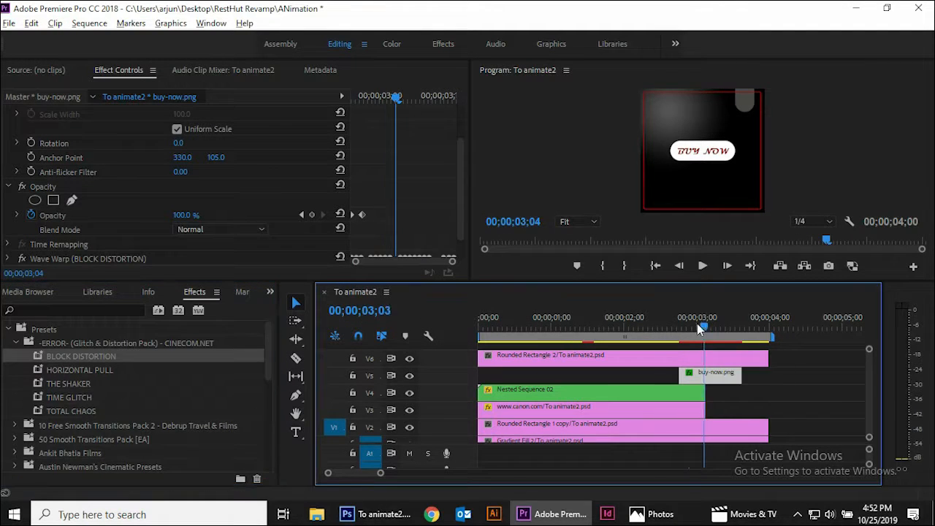
Play back the buy-now.png section twice from before the clip to review its block distortion.
left_click_drag(700, 329, 671, 326)
key("space")
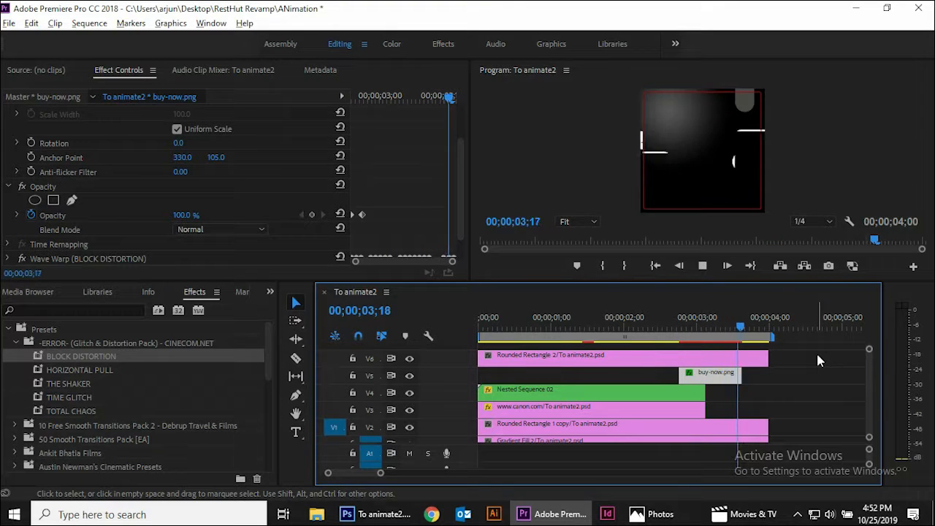
left_click(641, 328)
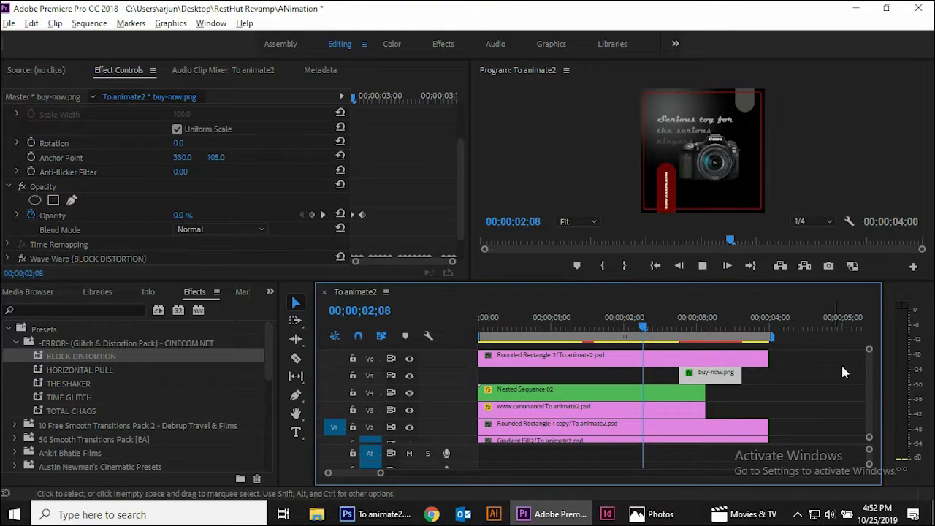
key("space")
key("space")
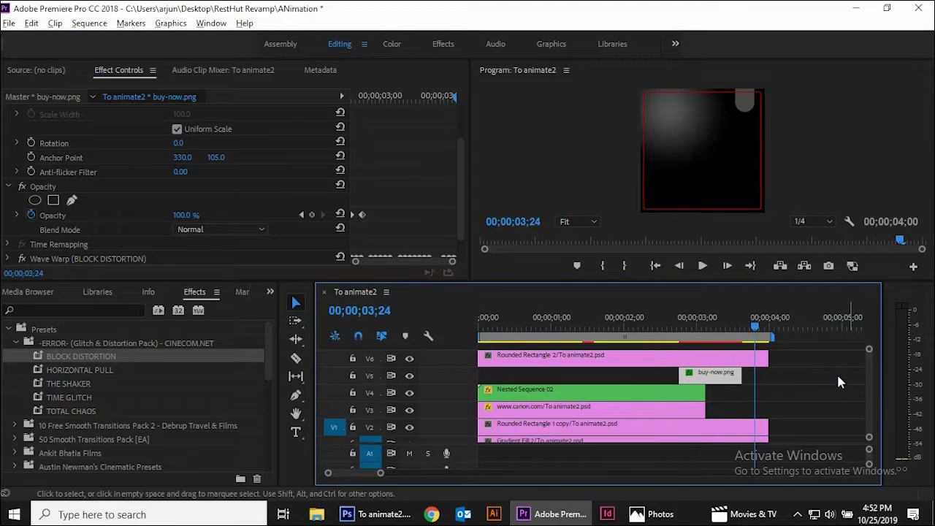
left_click_drag(755, 328, 687, 334)
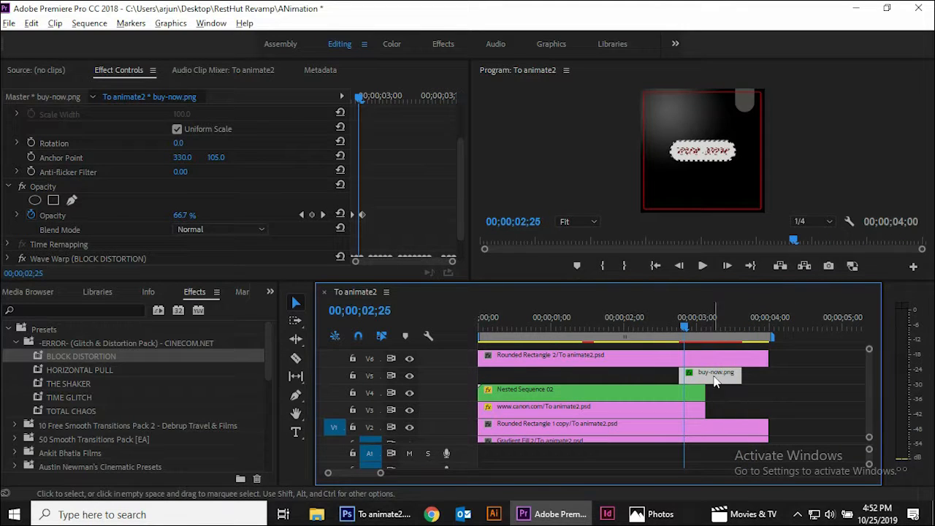
left_click_drag(731, 384, 780, 385)
key("ctrl+z")
left_click(761, 393)
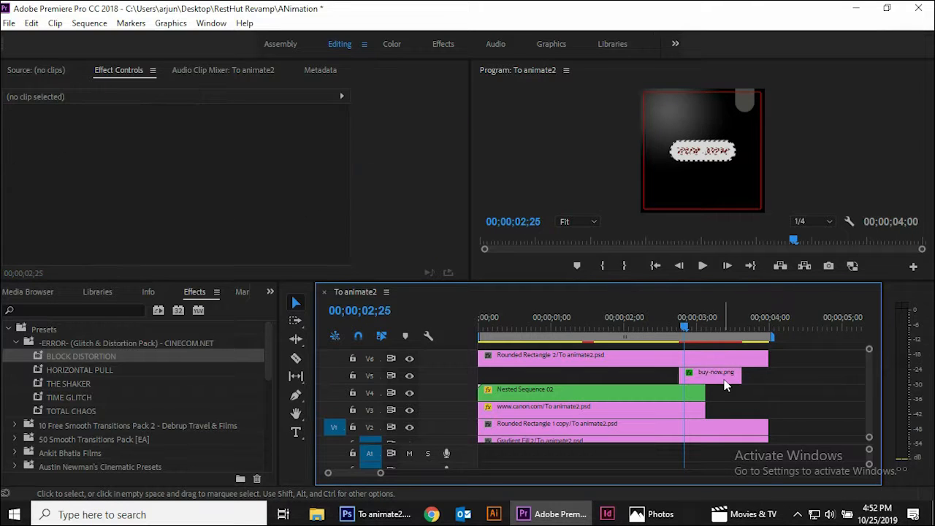
Duplicate the buy-now.png clip on track V5 and butt the copy against the end of the original.
left_click(714, 380)
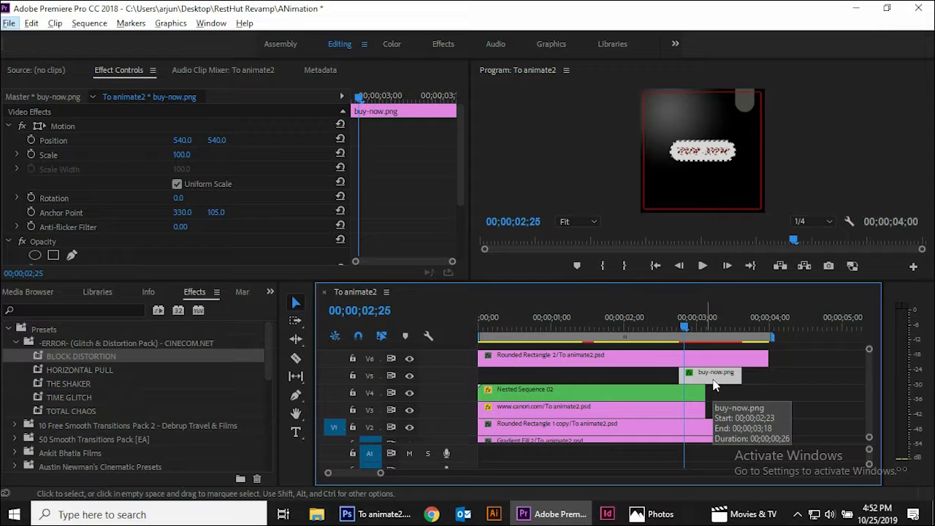
left_click_drag(714, 386, 786, 391)
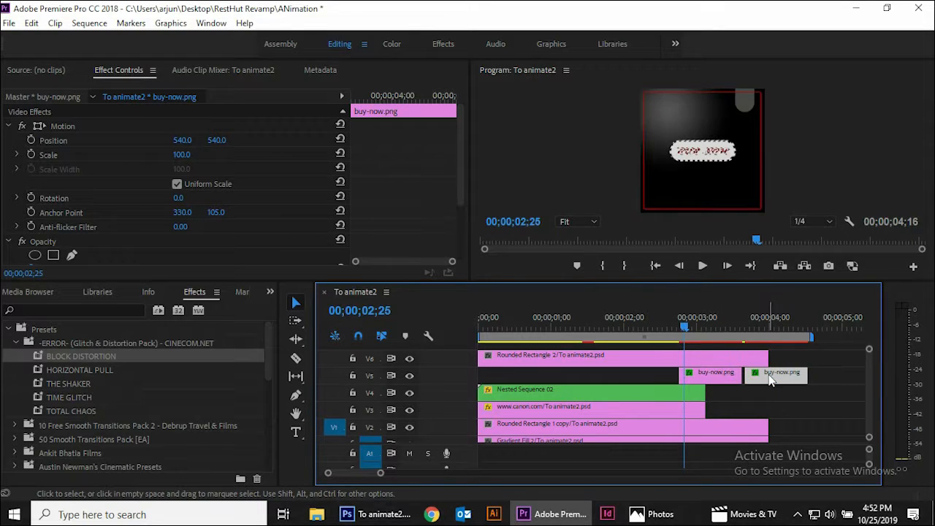
left_click_drag(457, 169, 457, 223)
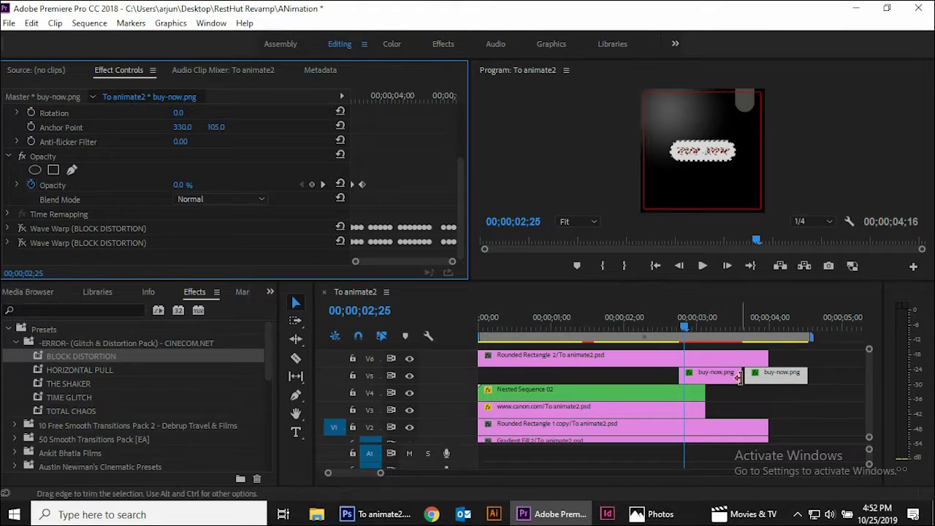
left_click_drag(775, 380, 772, 380)
Play back the two buy-now.png clips and scrub back to 00;00;03;28 to check the repeated glitch.
key("space")
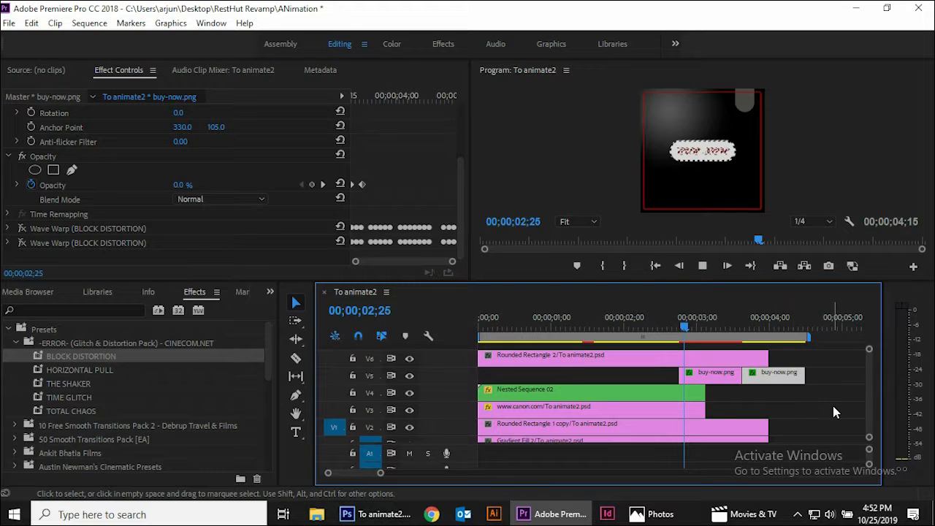
key("space")
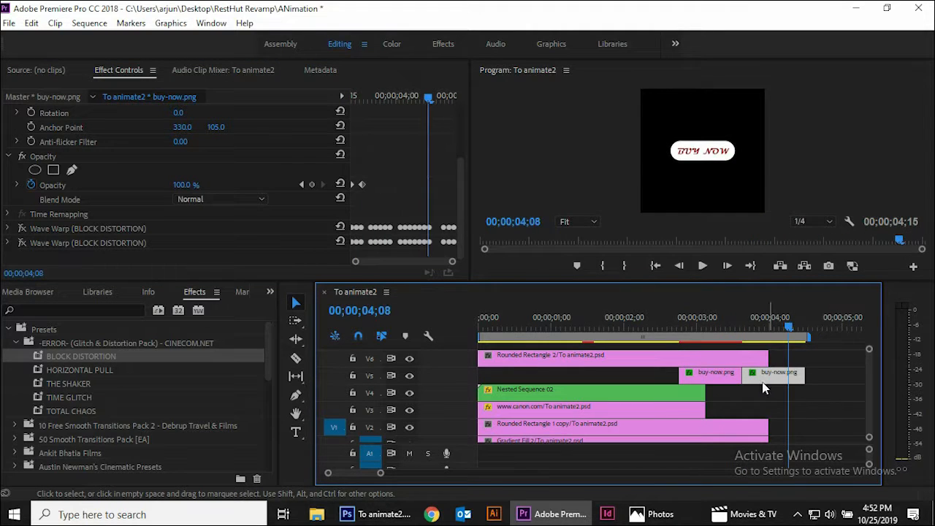
left_click_drag(788, 327, 762, 344)
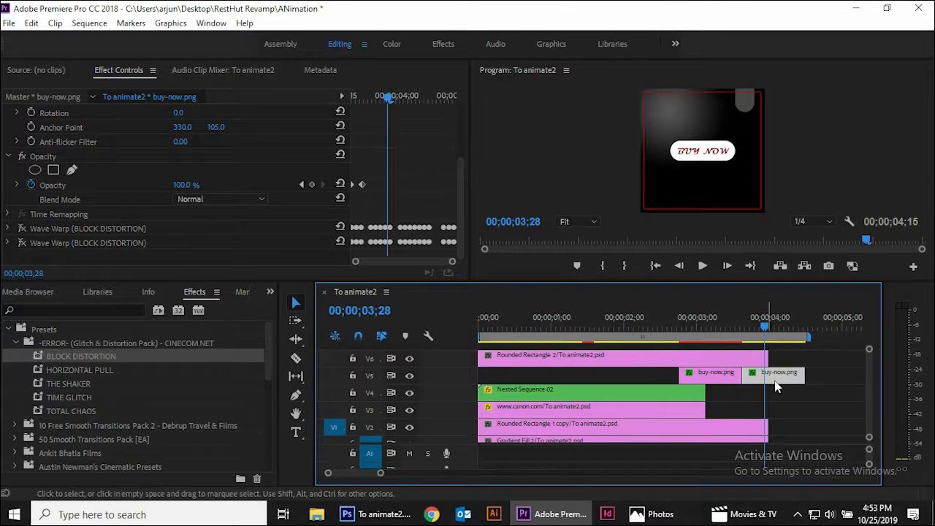
Try the buy-now.png copy further along track V5, preview the gap, and return it to the end of the original.
left_click_drag(788, 381, 840, 379)
left_click_drag(766, 330, 655, 329)
key("space")
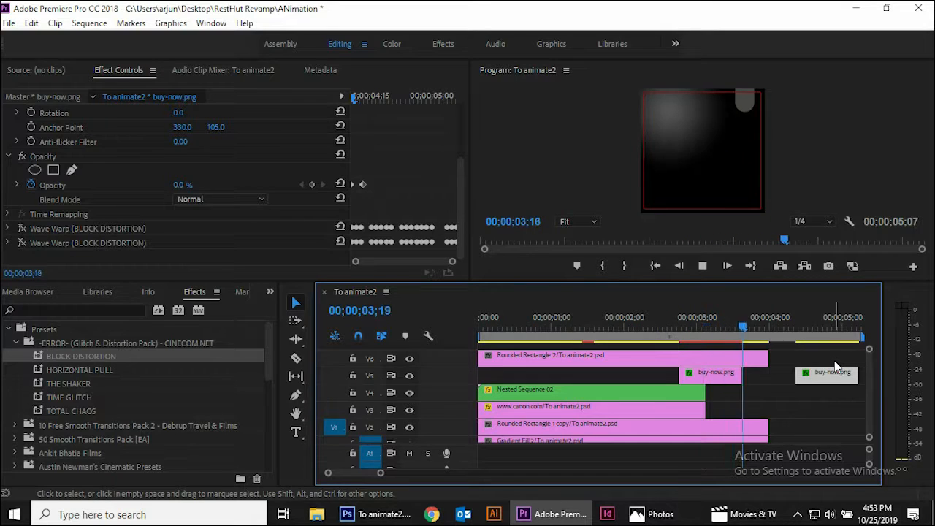
key("space")
left_click_drag(825, 382, 782, 388)
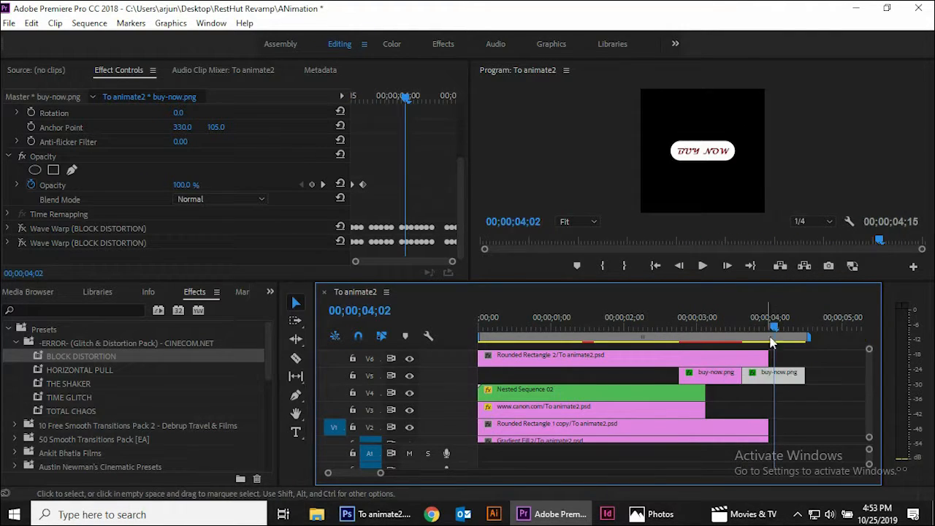
Extend the Rounded Rectangle 1 copy clip on V2 and the Gradient Fill 2 clip to end at 00;00;04;06.
left_click(694, 330)
left_click_drag(696, 334, 784, 362)
left_click(760, 428)
left_click(758, 440, "shift")
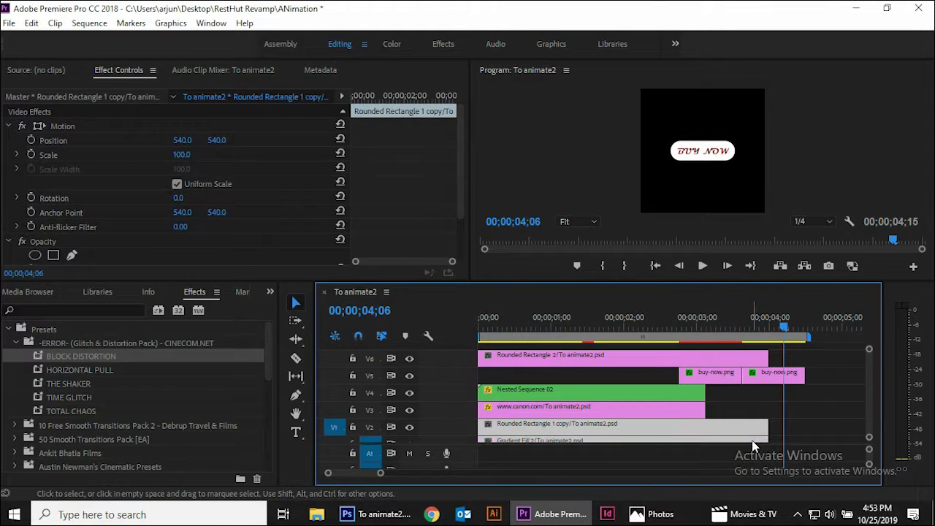
left_click_drag(765, 427, 784, 427)
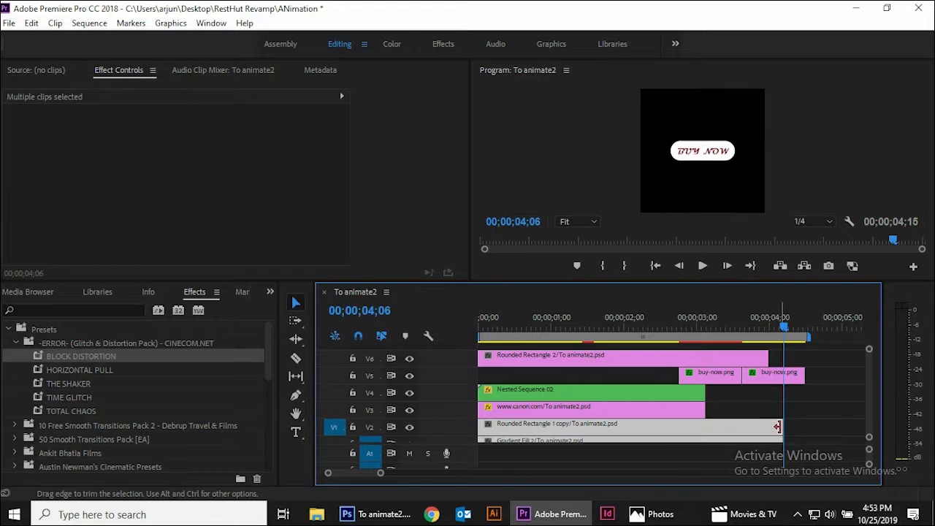
mouse_move(786, 331)
left_mouse_down()
mouse_move(747, 331)
mouse_move(785, 333)
mouse_move(782, 339)
mouse_move(785, 329)
left_mouse_up()
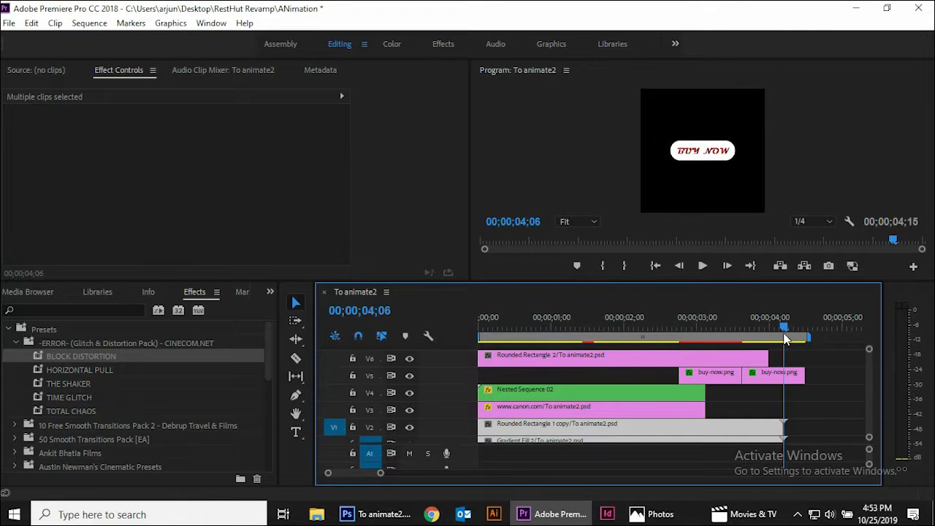
Trim the second buy-now.png clip and extend the Rounded Rectangle 2 clip so both end at 00;00;04;06.
left_click(799, 374)
left_click_drag(799, 374, 782, 360)
left_click(730, 364)
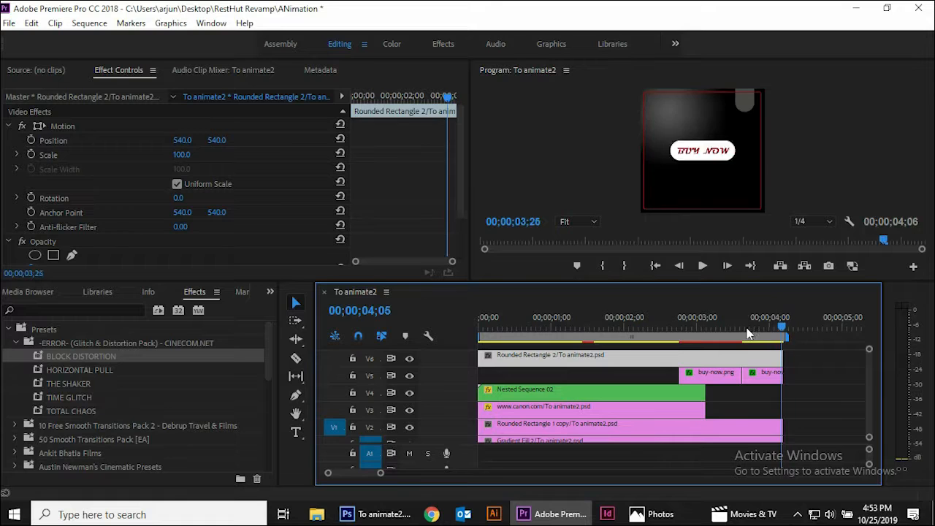
Preview the opening of the animation from 00;00;00;00 in an enlarged program monitor, and restore the monitor's smaller size.
left_click_drag(747, 334, 587, 343)
scroll(649, 396, "down", 5)
left_click_drag(522, 325, 477, 329)
left_click_drag(541, 282, 517, 392)
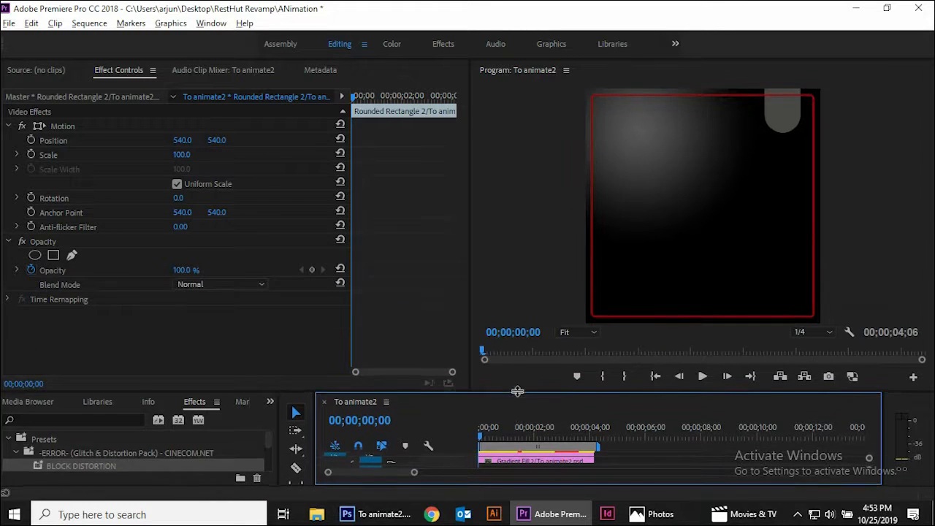
left_click(702, 377)
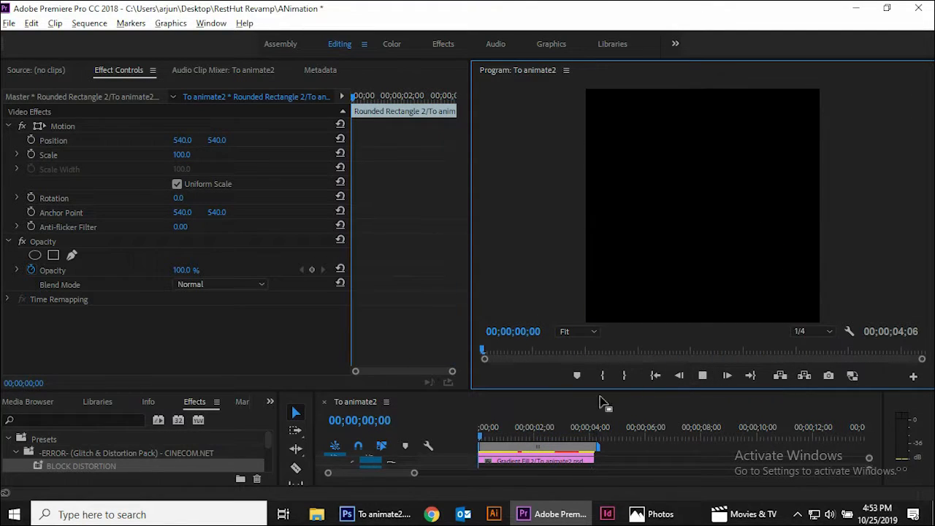
key("space")
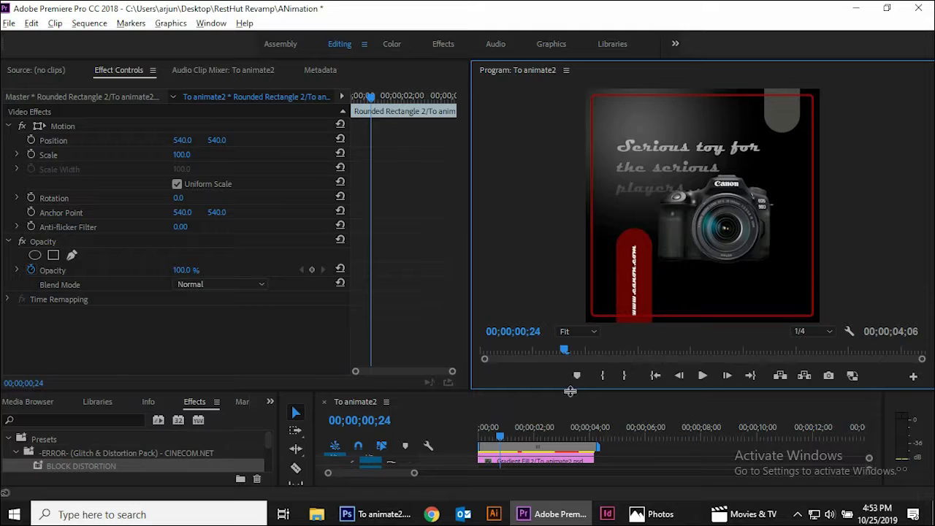
left_click_drag(570, 391, 570, 244)
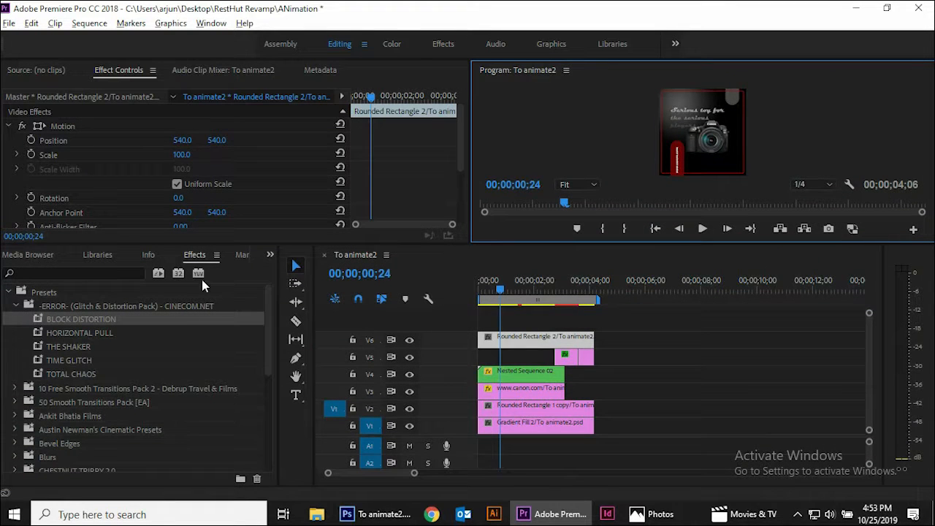
Start a media import into the ANimation project and browse to the Downloads folder.
left_click(270, 255)
left_click(295, 274)
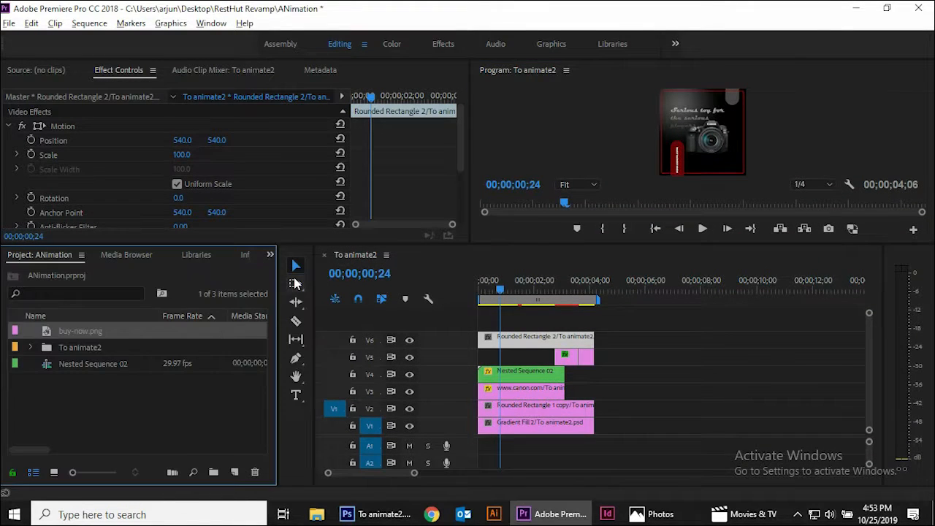
double_click(70, 393)
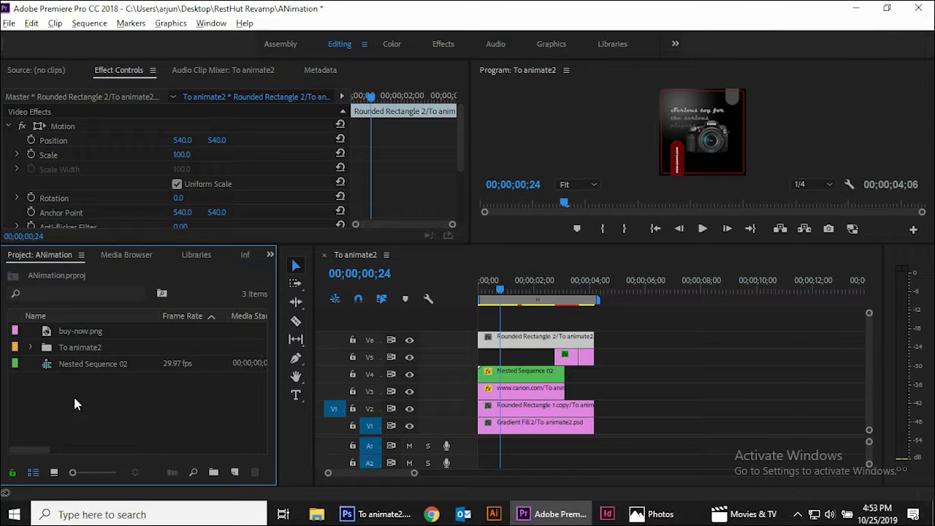
left_click(62, 150)
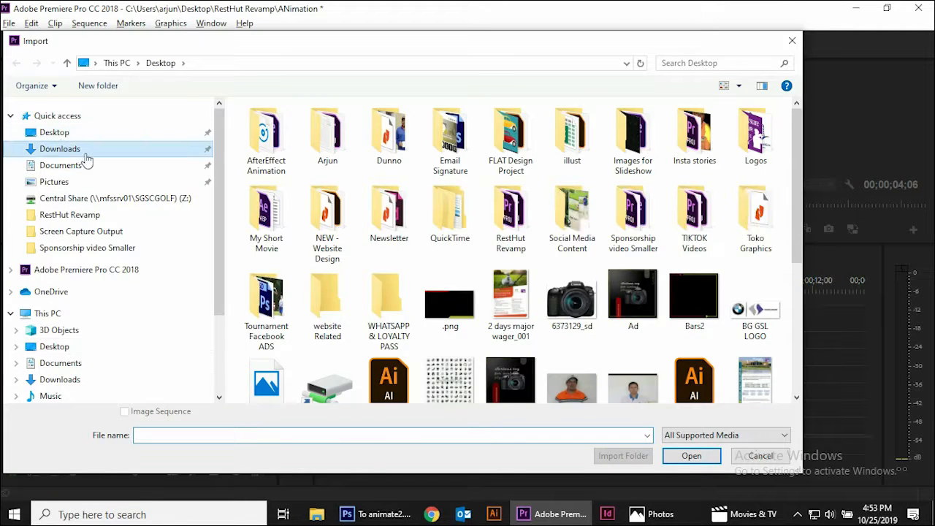
double_click(424, 182)
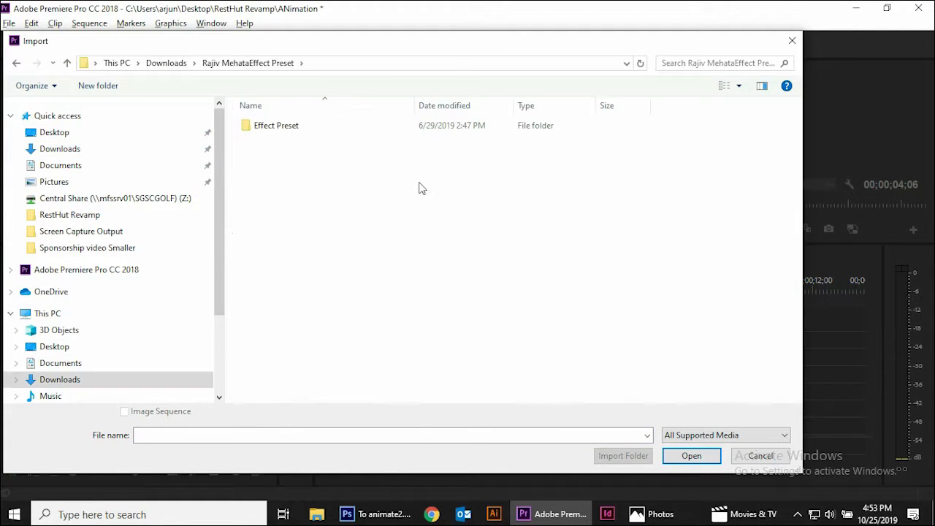
left_click(68, 64)
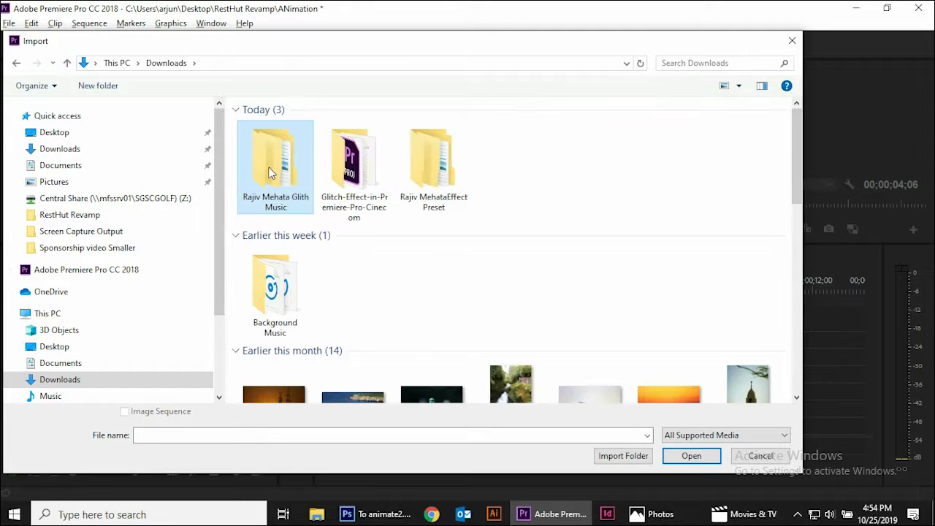
Import gltchgltch_1.wav and gltchgltch_7.wav from the Music subfolder of the Glith Music download folder.
double_click(278, 175)
left_click(247, 131)
double_click(248, 128)
left_click(271, 126)
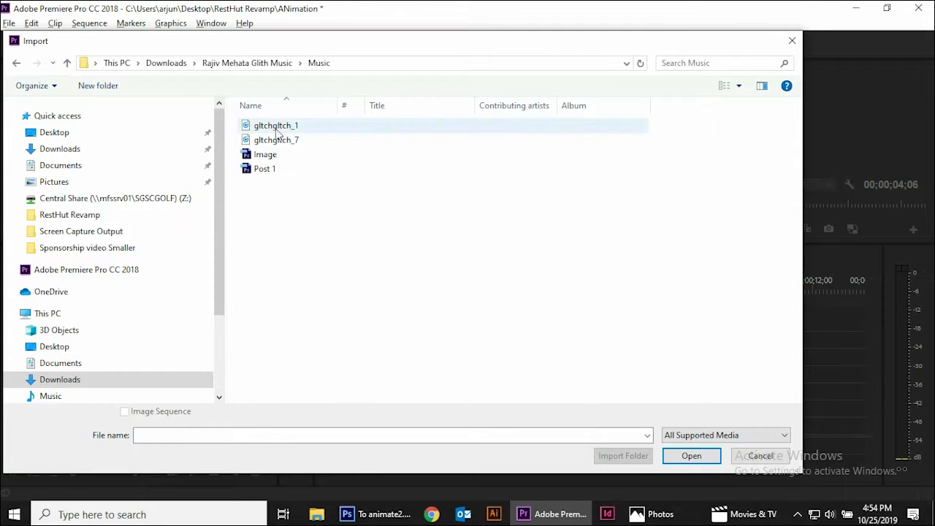
left_click(270, 140, "shift")
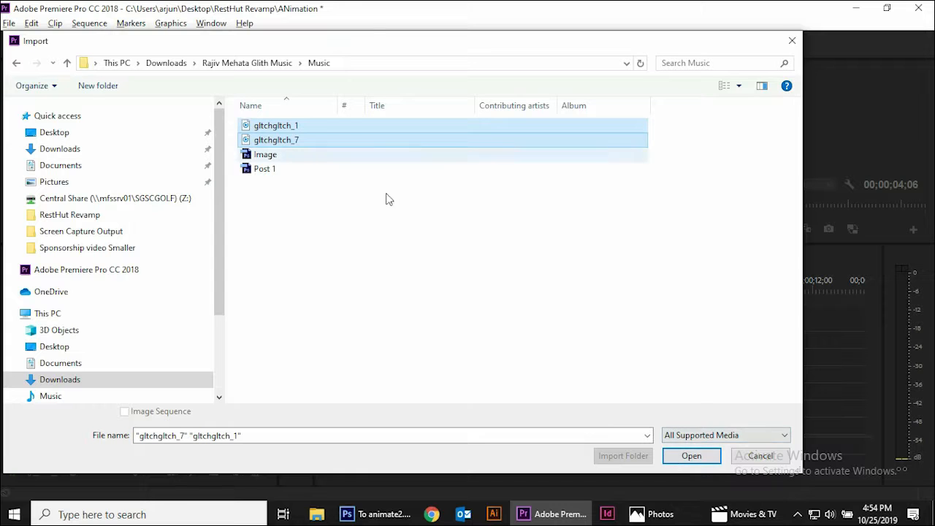
left_click(699, 457)
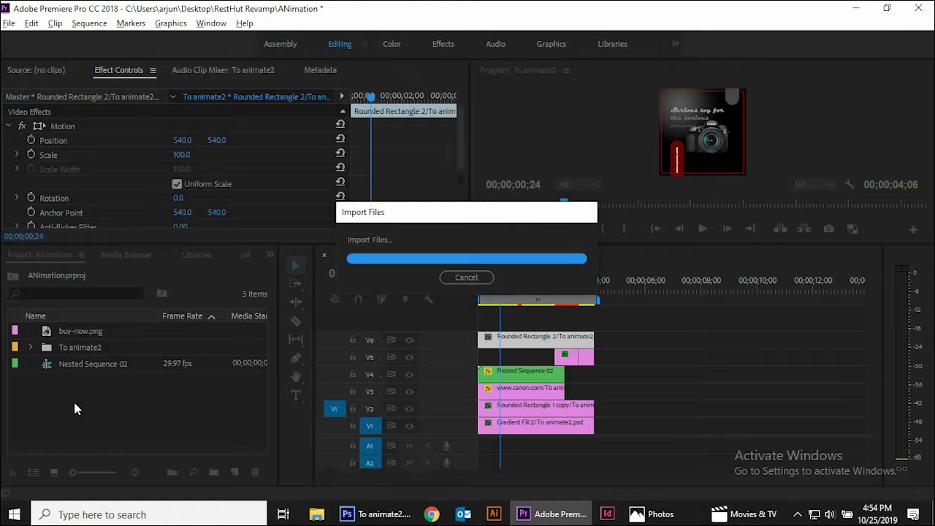
left_click(133, 424)
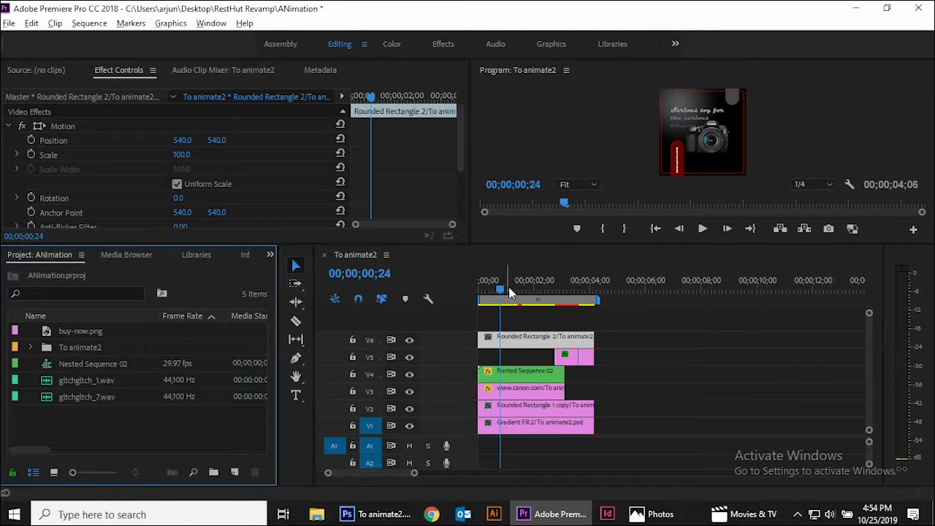
Place the gltchgltch_7.wav sound on audio track A1 starting at 00;00;01;16.
left_click_drag(504, 293, 524, 297)
left_click(85, 399)
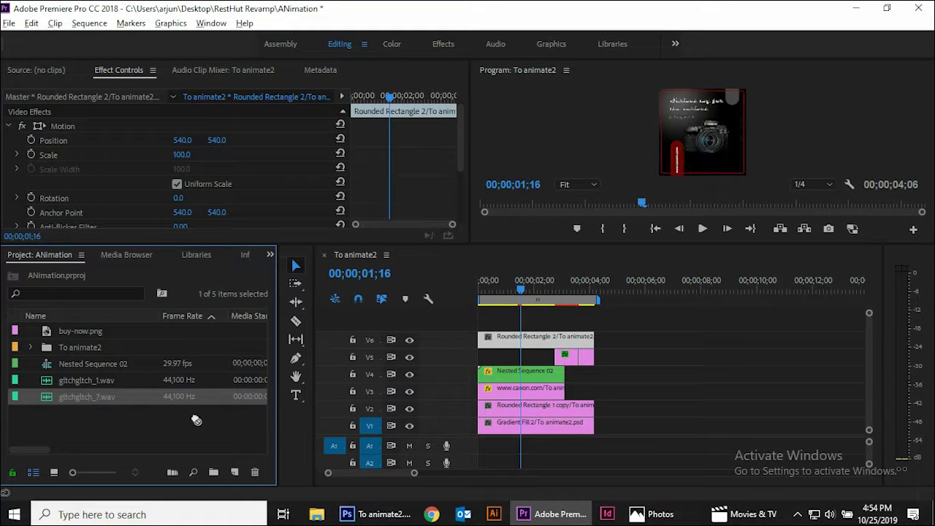
left_click_drag(195, 420, 521, 444)
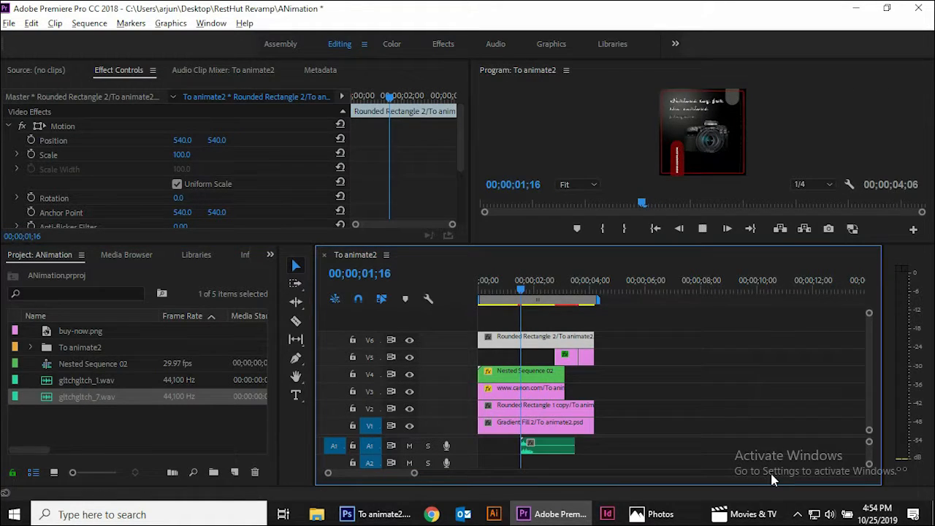
Play back the glitch sound, and replay the sequence from the beginning to check its sync with the visuals.
key("space")
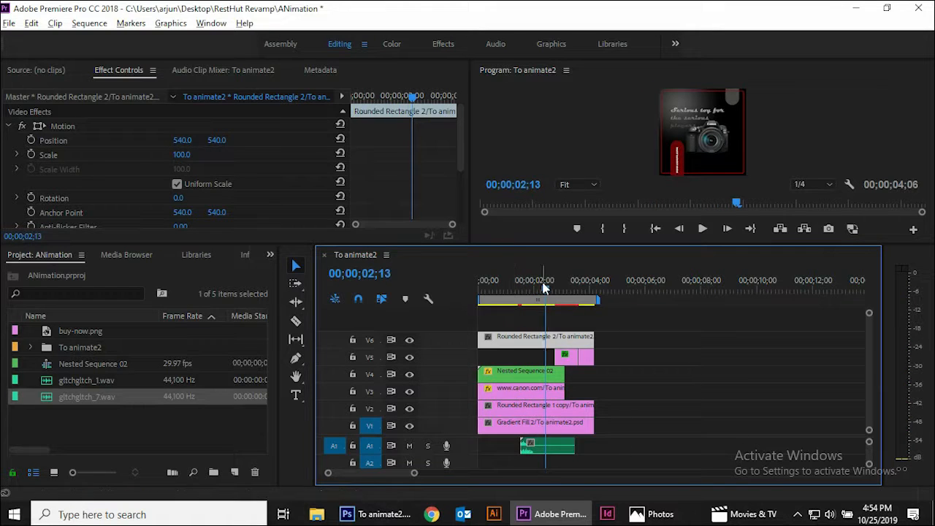
key("Home")
key("space")
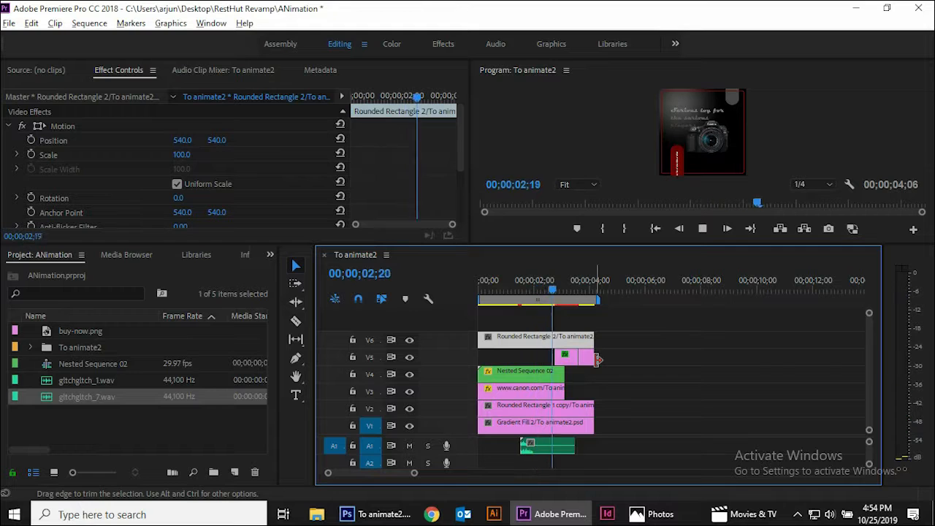
key("space")
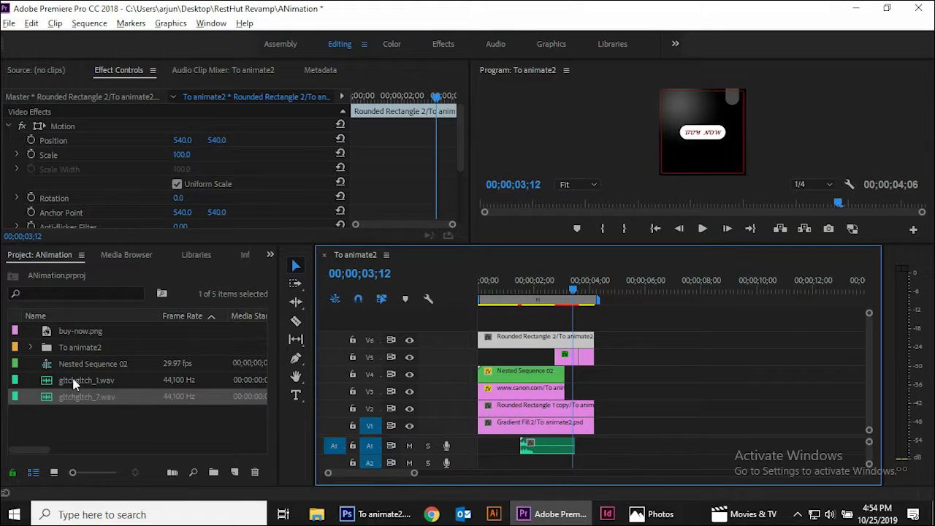
Place the gltchgltch_1.wav sound on audio track A2 near the end of Nested Sequence 02 and play back that section.
left_click_drag(73, 385, 572, 468)
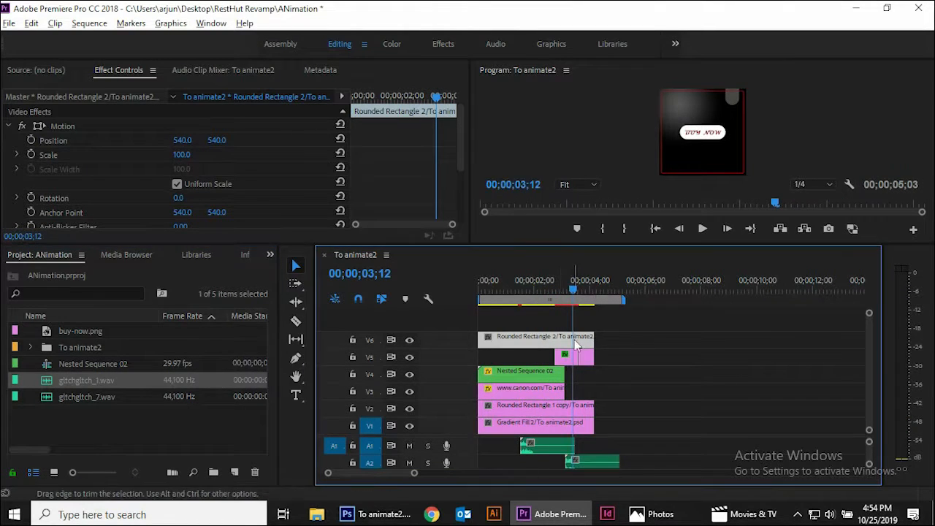
left_click_drag(575, 294, 540, 292)
key("space")
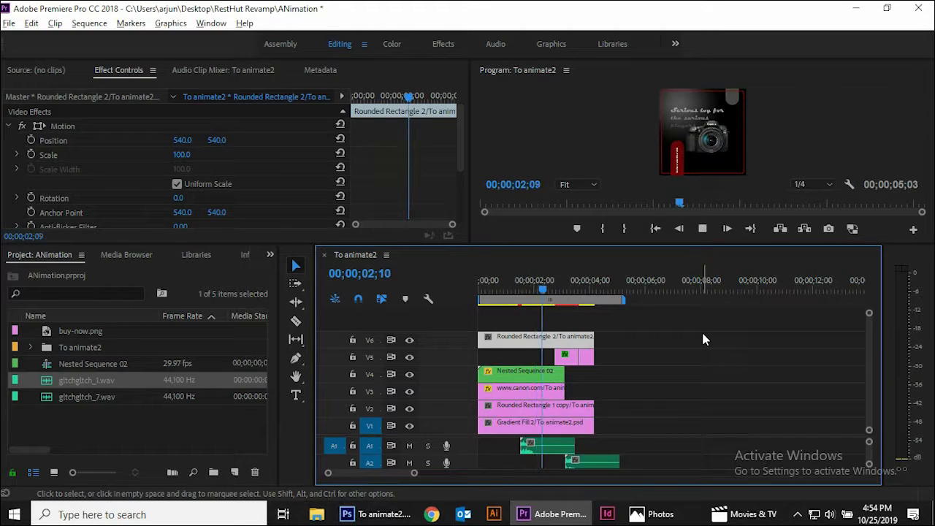
key("space")
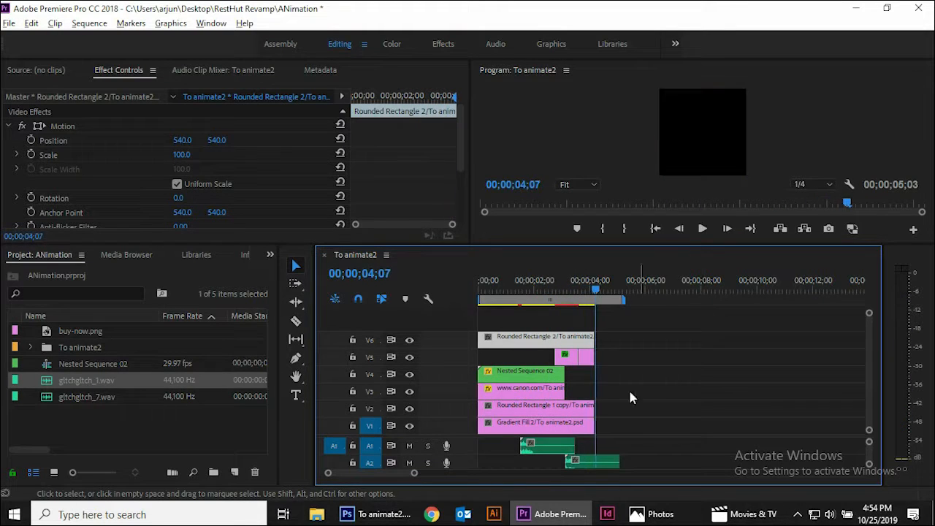
Shift the gltchgltch_1.wav clip earlier to start with the Buy Now clip on V5, replay the section, and return to the sequence start.
left_click_drag(597, 472, 586, 472)
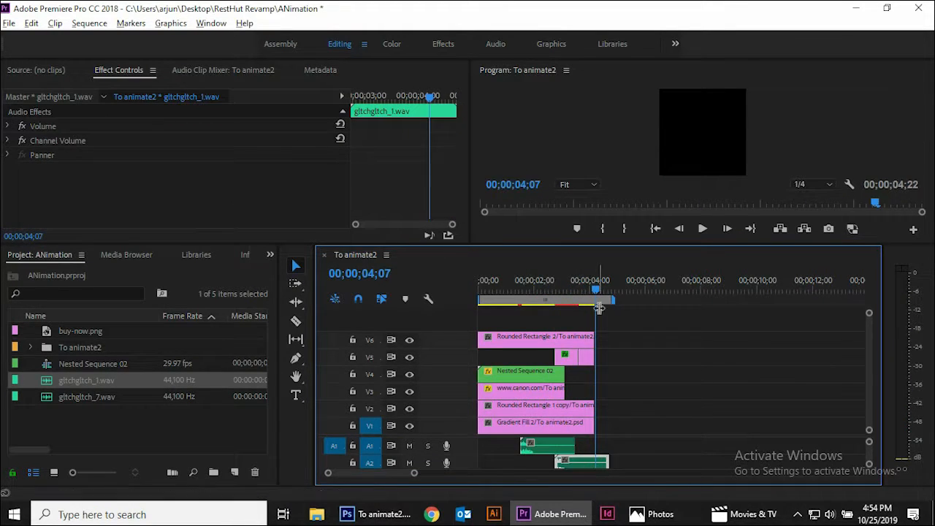
left_click(568, 292)
left_click_drag(567, 293, 519, 292)
key("space")
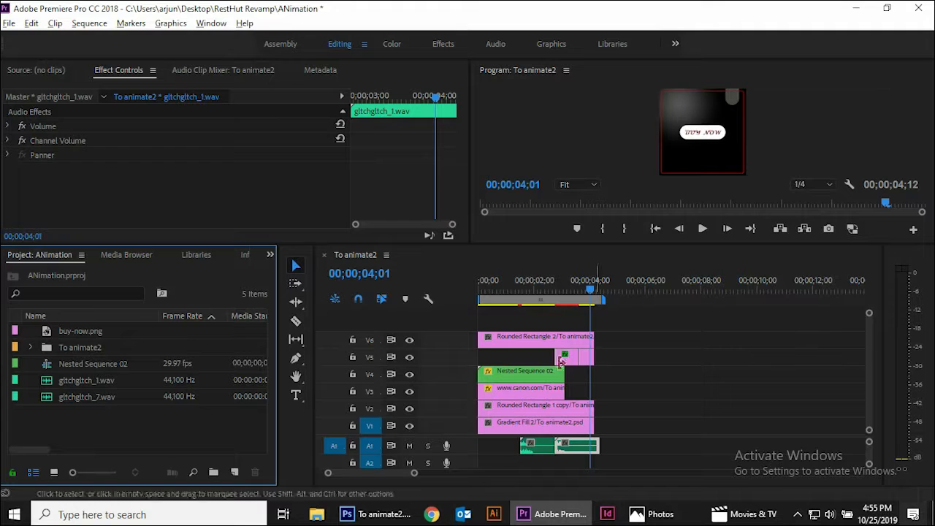
left_click(584, 296)
key("Home")
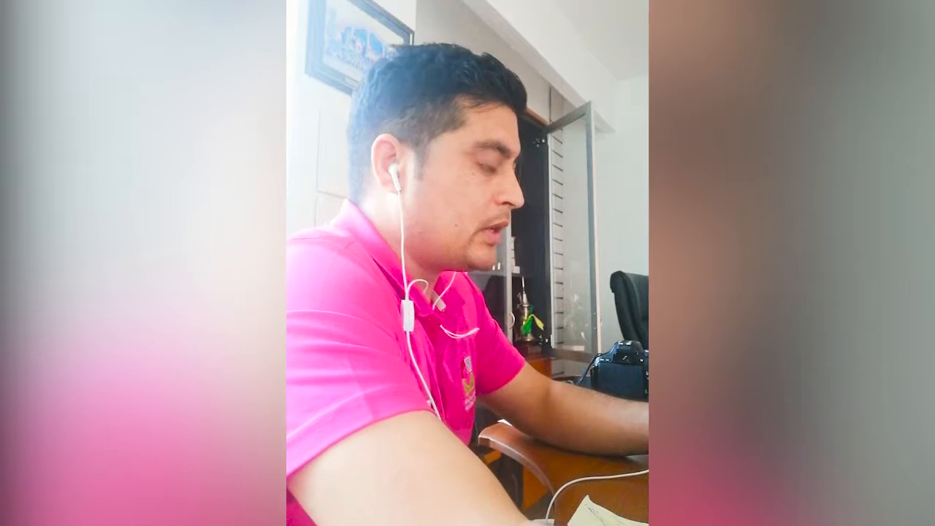